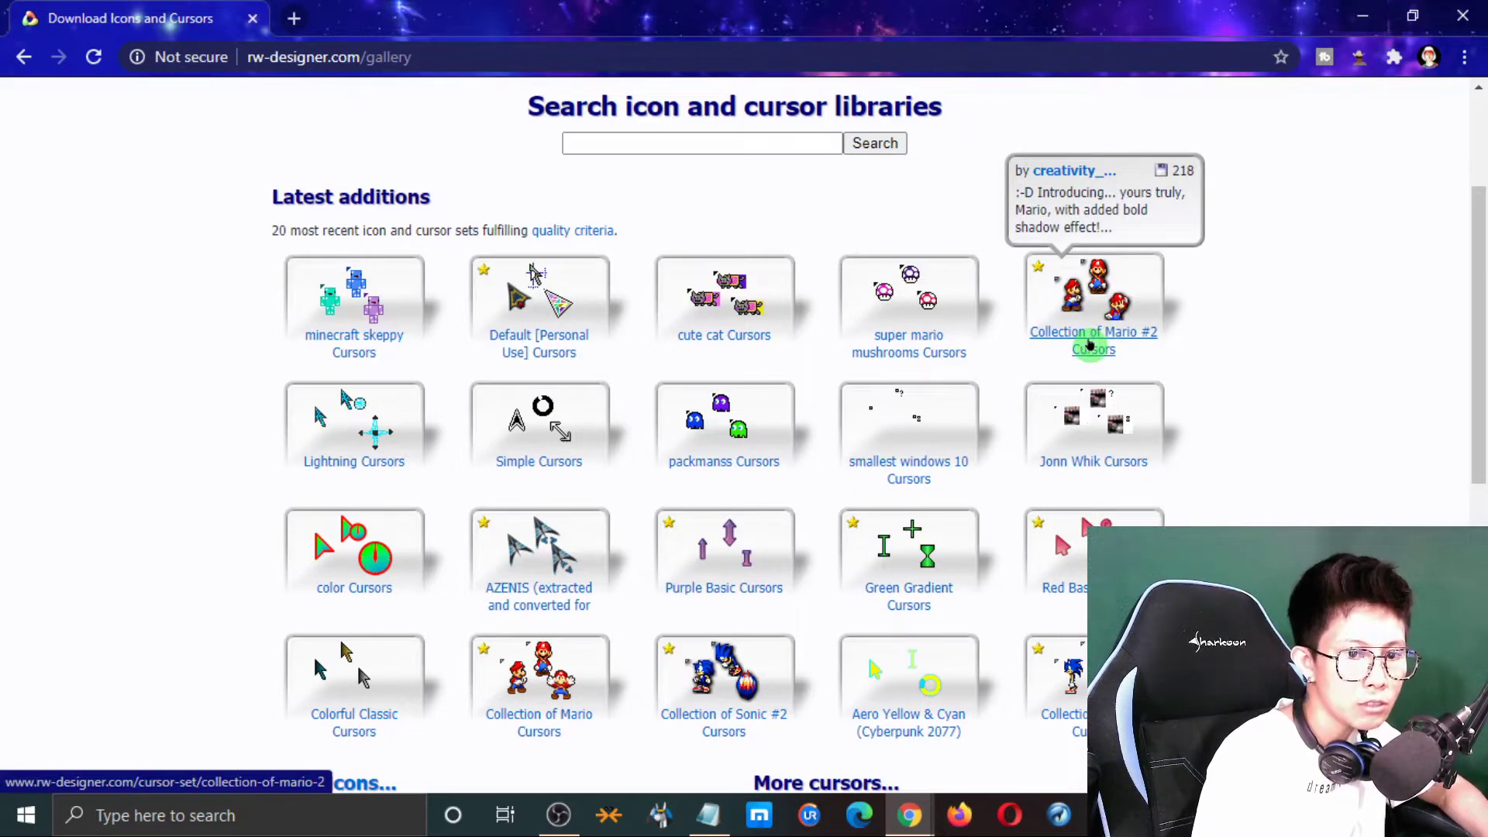
Step: Search the icon and cursor libraries for "cursor highlight"
{"action": "scroll", "coordinate": [1240, 465], "scroll_direction": "up", "scroll_amount": 3}
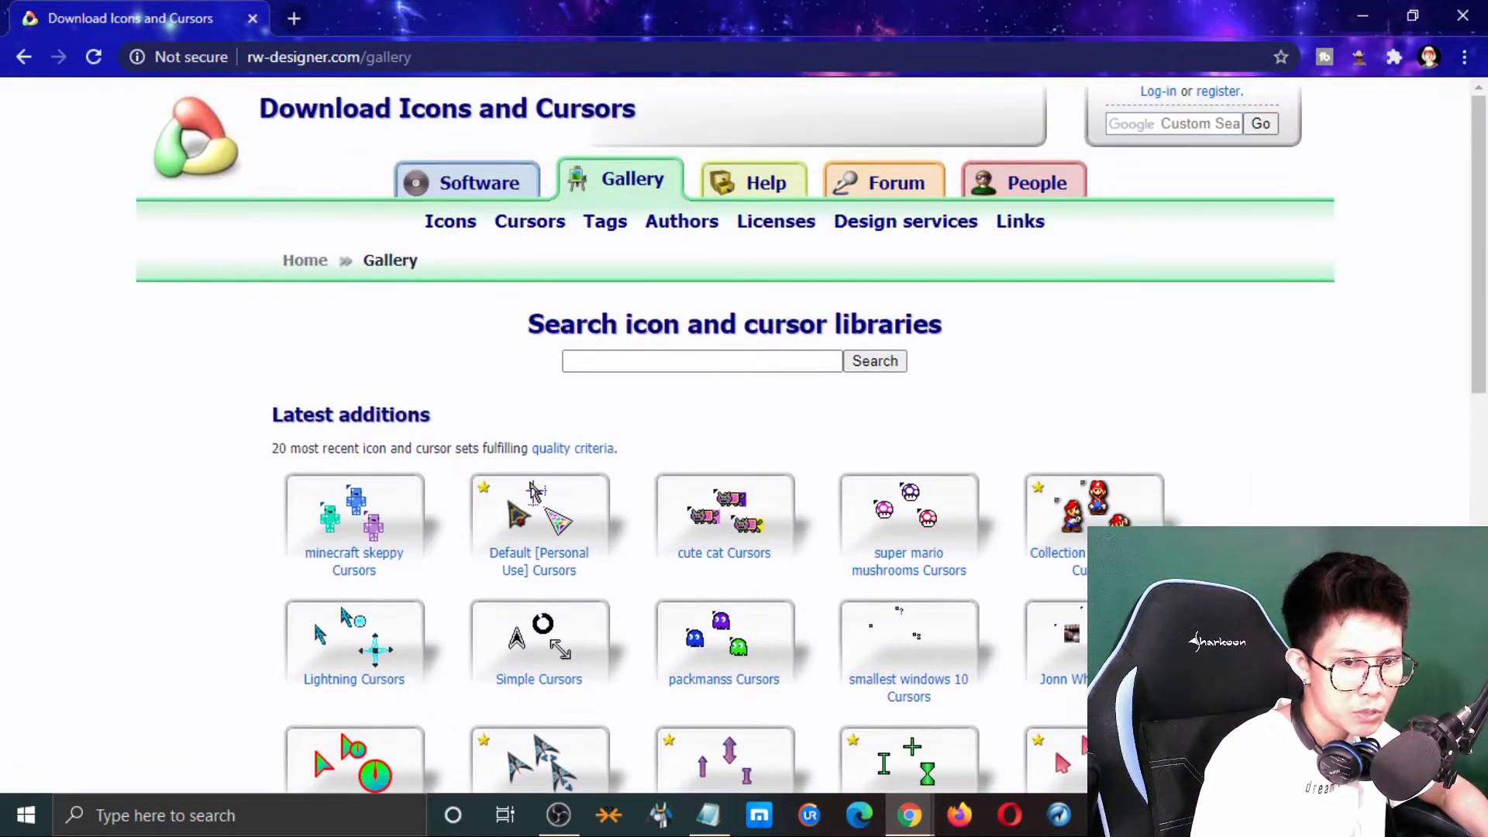
{"action": "scroll", "coordinate": [695, 369], "scroll_direction": "down", "scroll_amount": 3}
{"action": "scroll", "coordinate": [695, 369], "scroll_direction": "up", "scroll_amount": 3}
{"action": "left_click", "coordinate": [695, 363]}
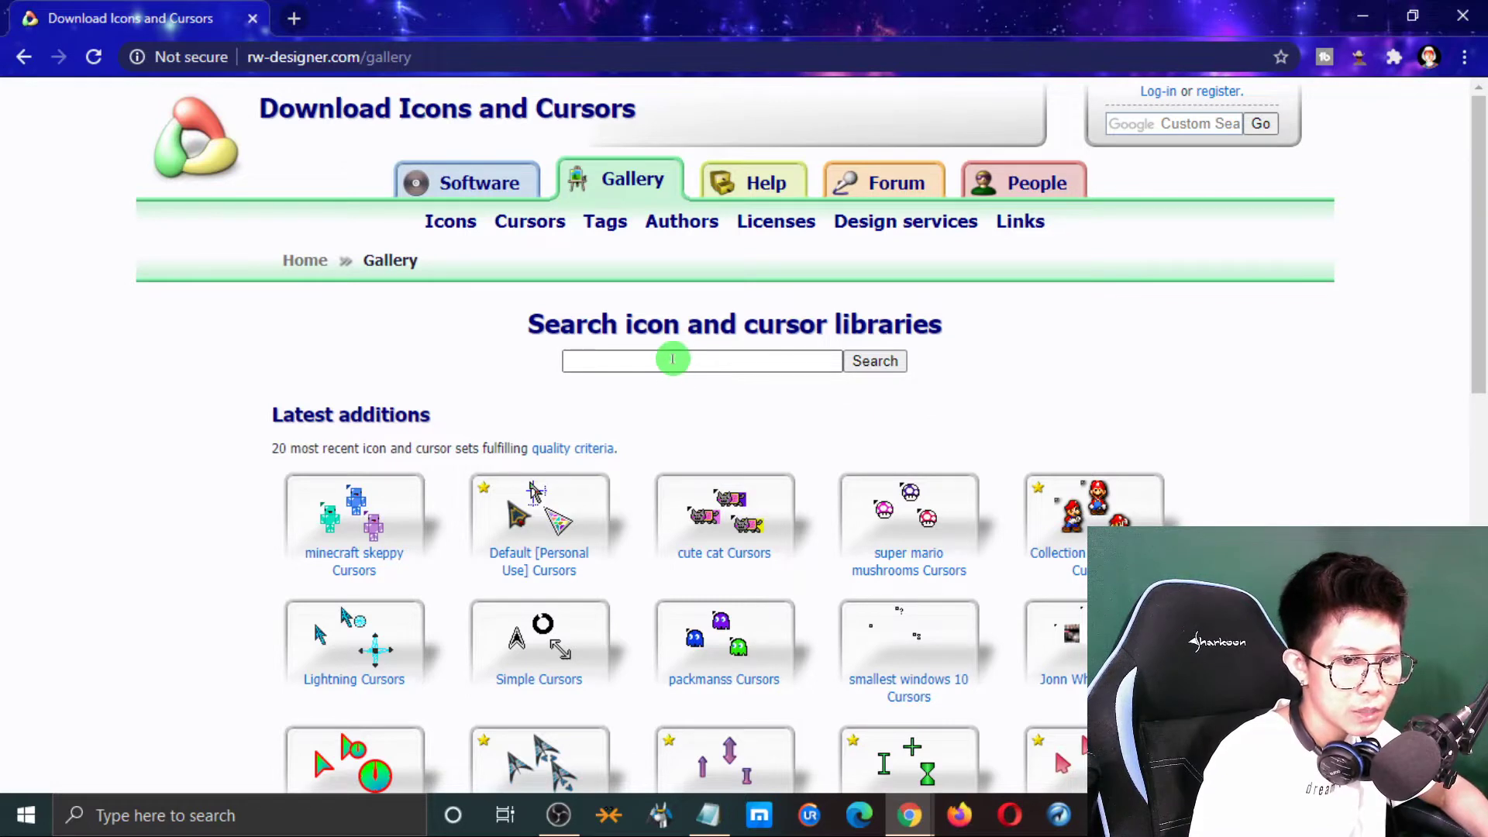
{"action": "left_click", "coordinate": [673, 359]}
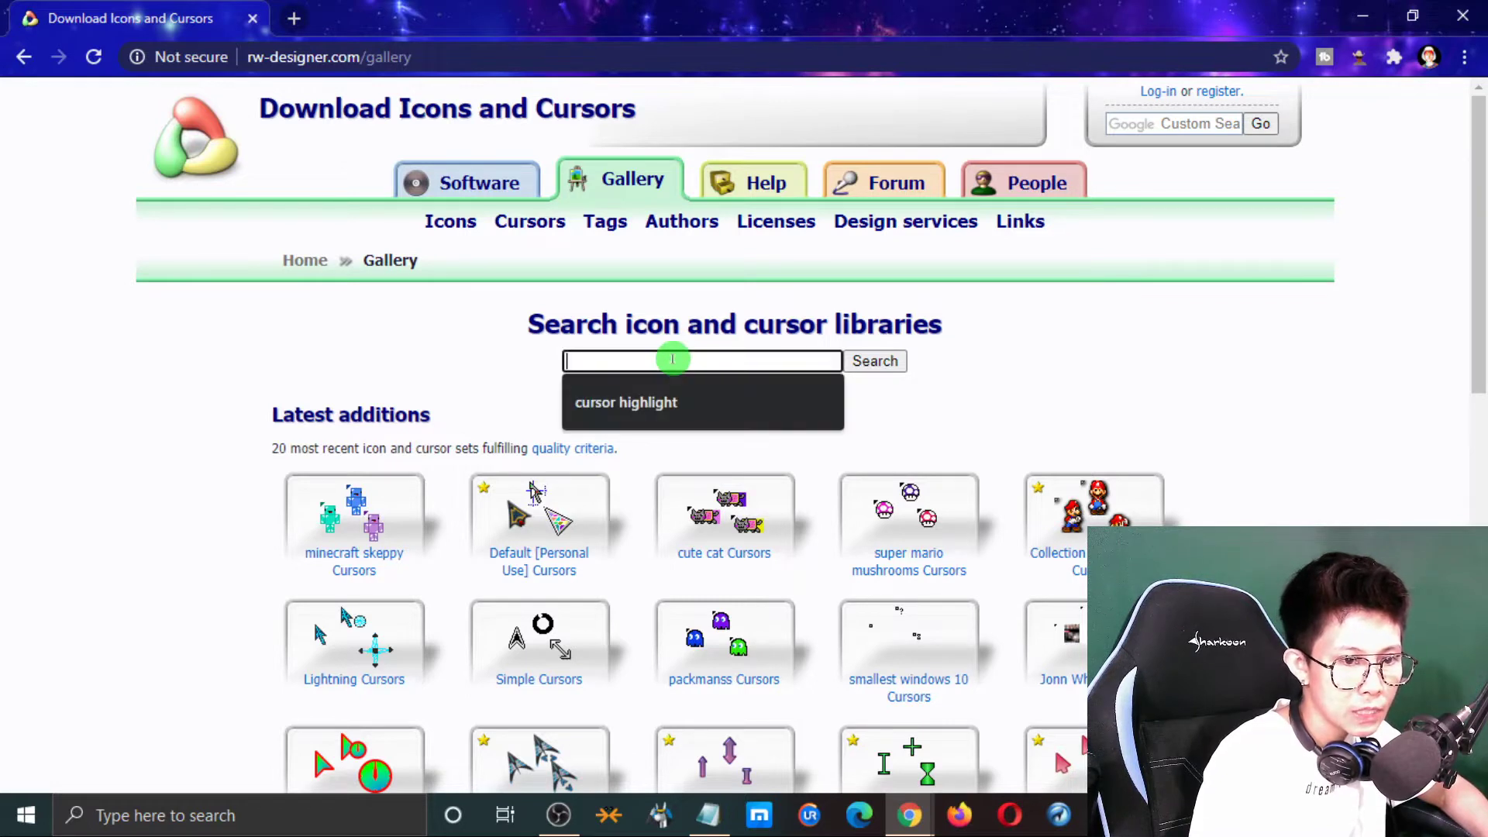
{"action": "left_click", "coordinate": [655, 409]}
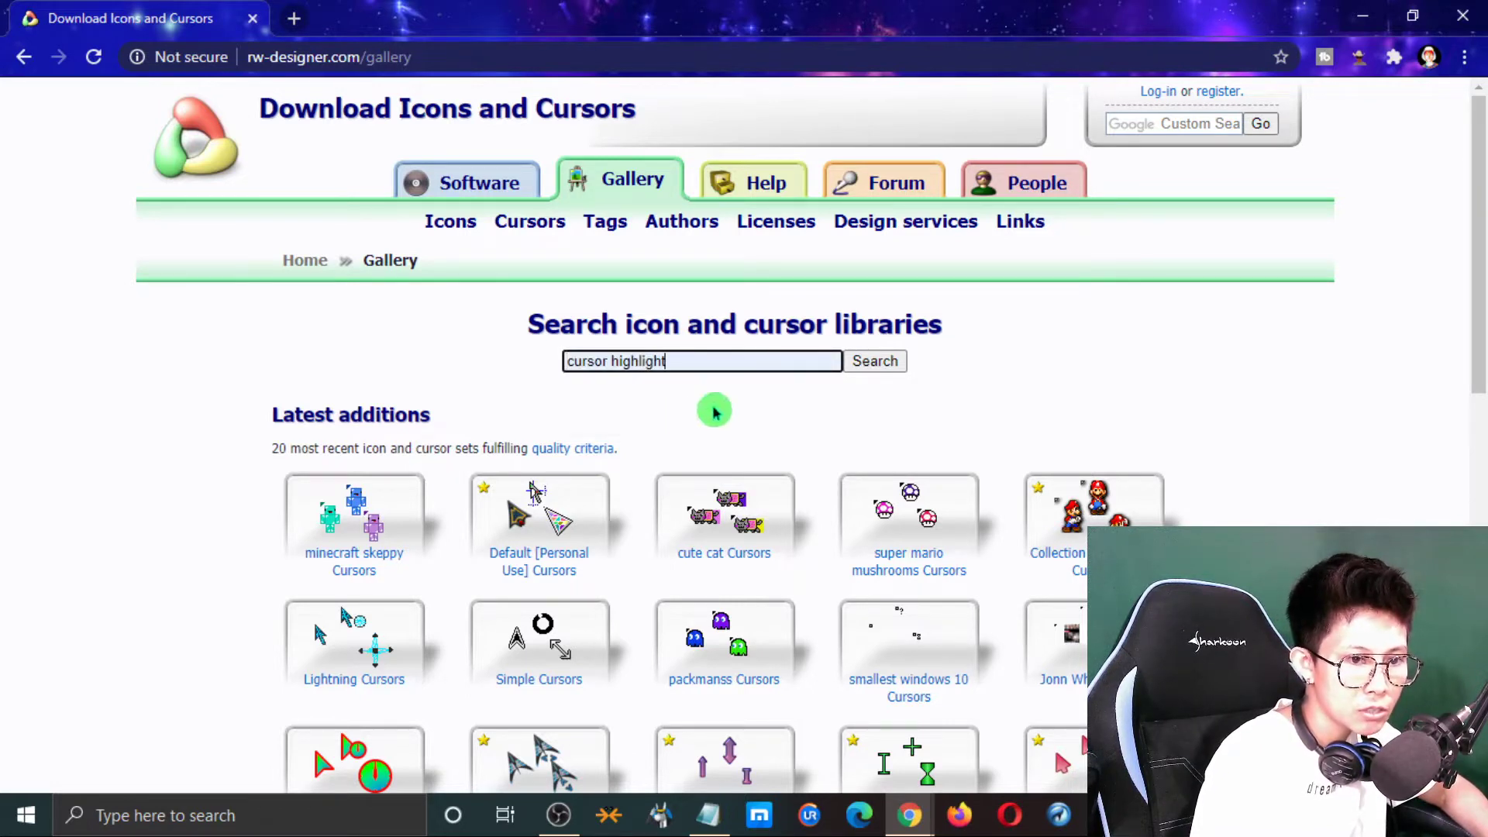
{"action": "left_click", "coordinate": [885, 370]}
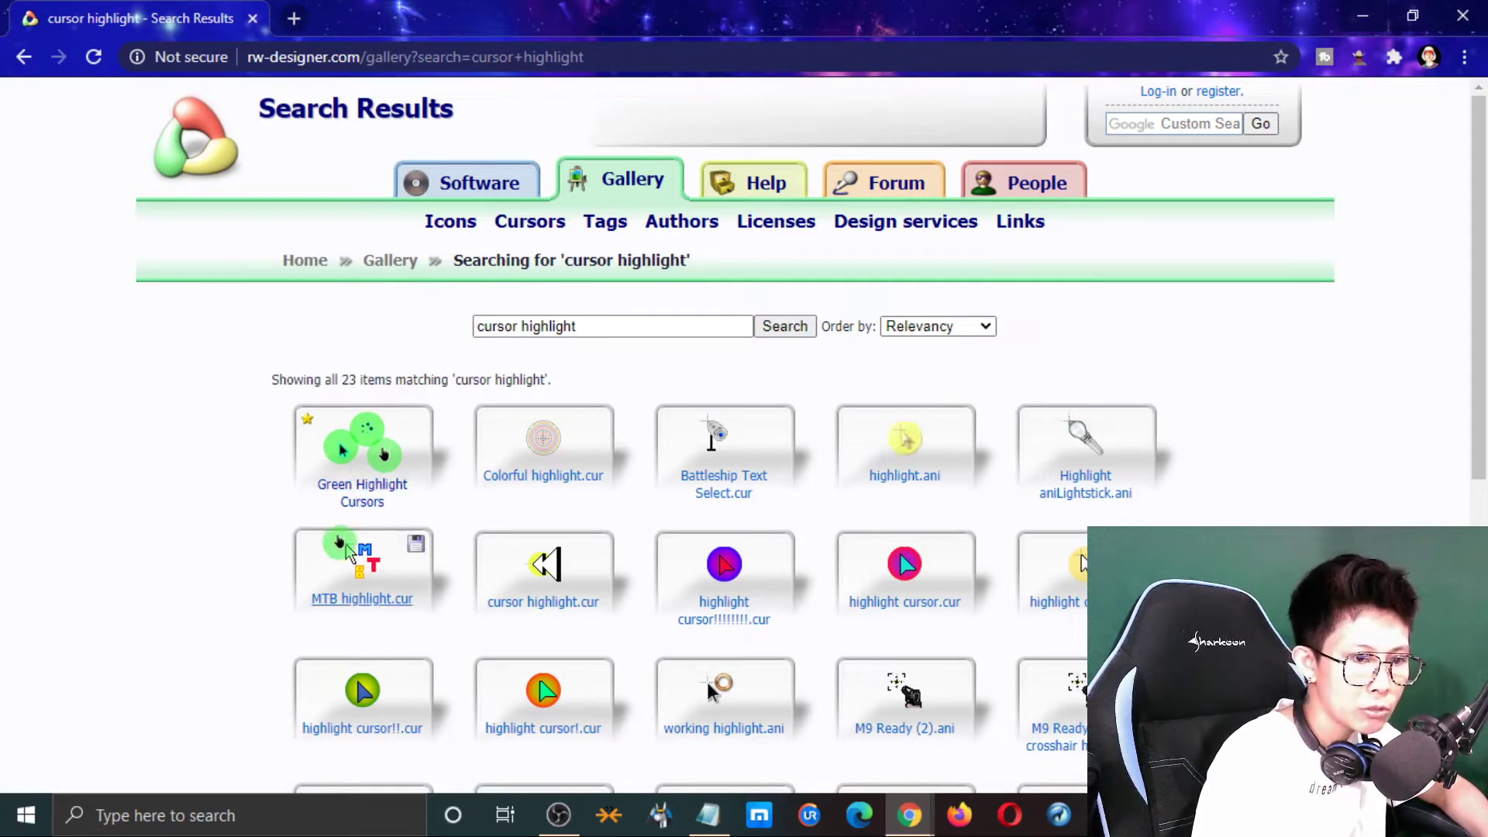
Step: Download the Green Highlight Cursors set and show the downloaded zip in its folder
{"action": "left_click", "coordinate": [360, 485]}
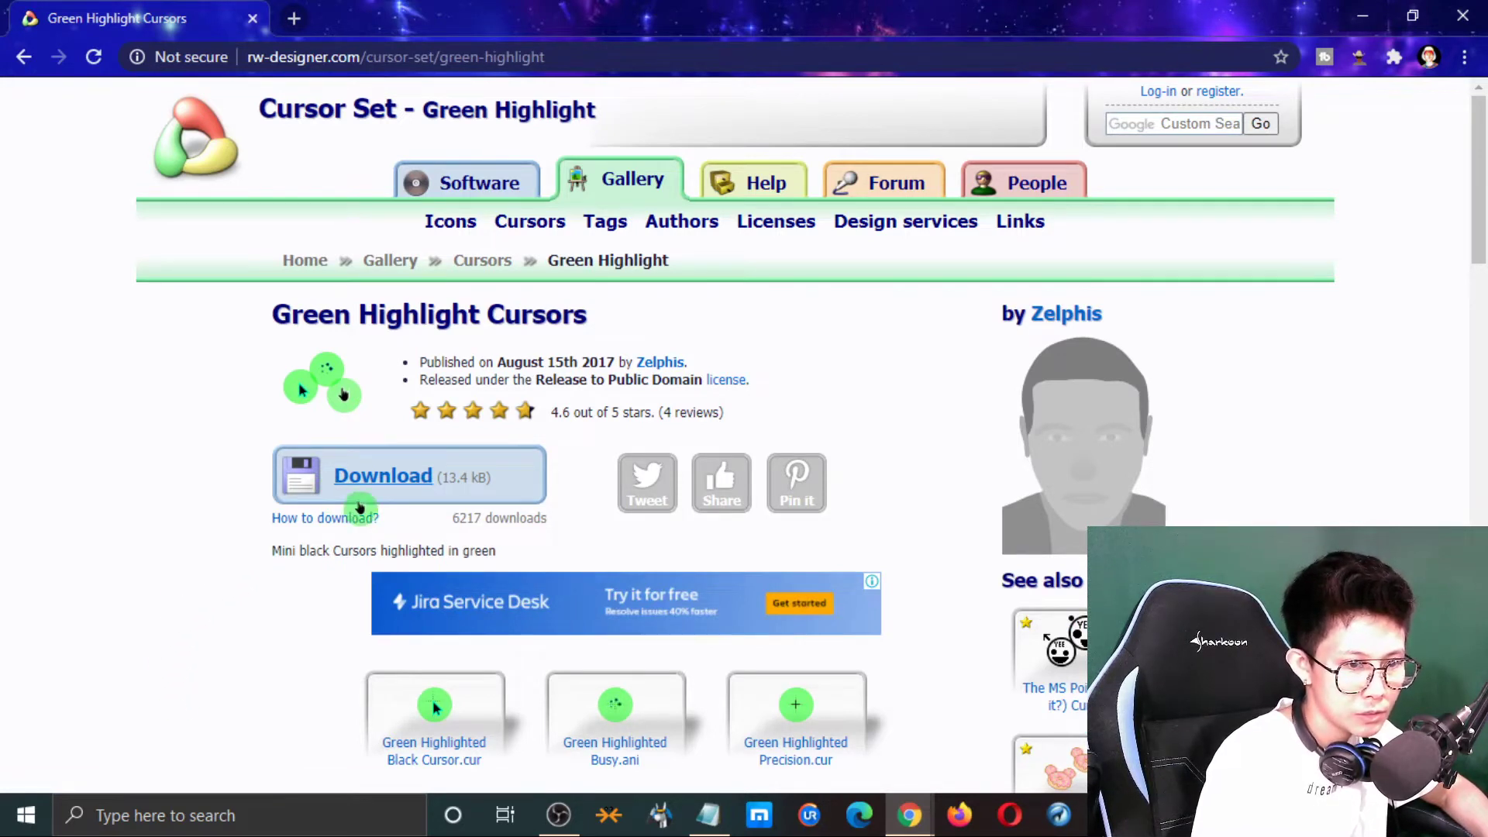
{"action": "left_click", "coordinate": [376, 479]}
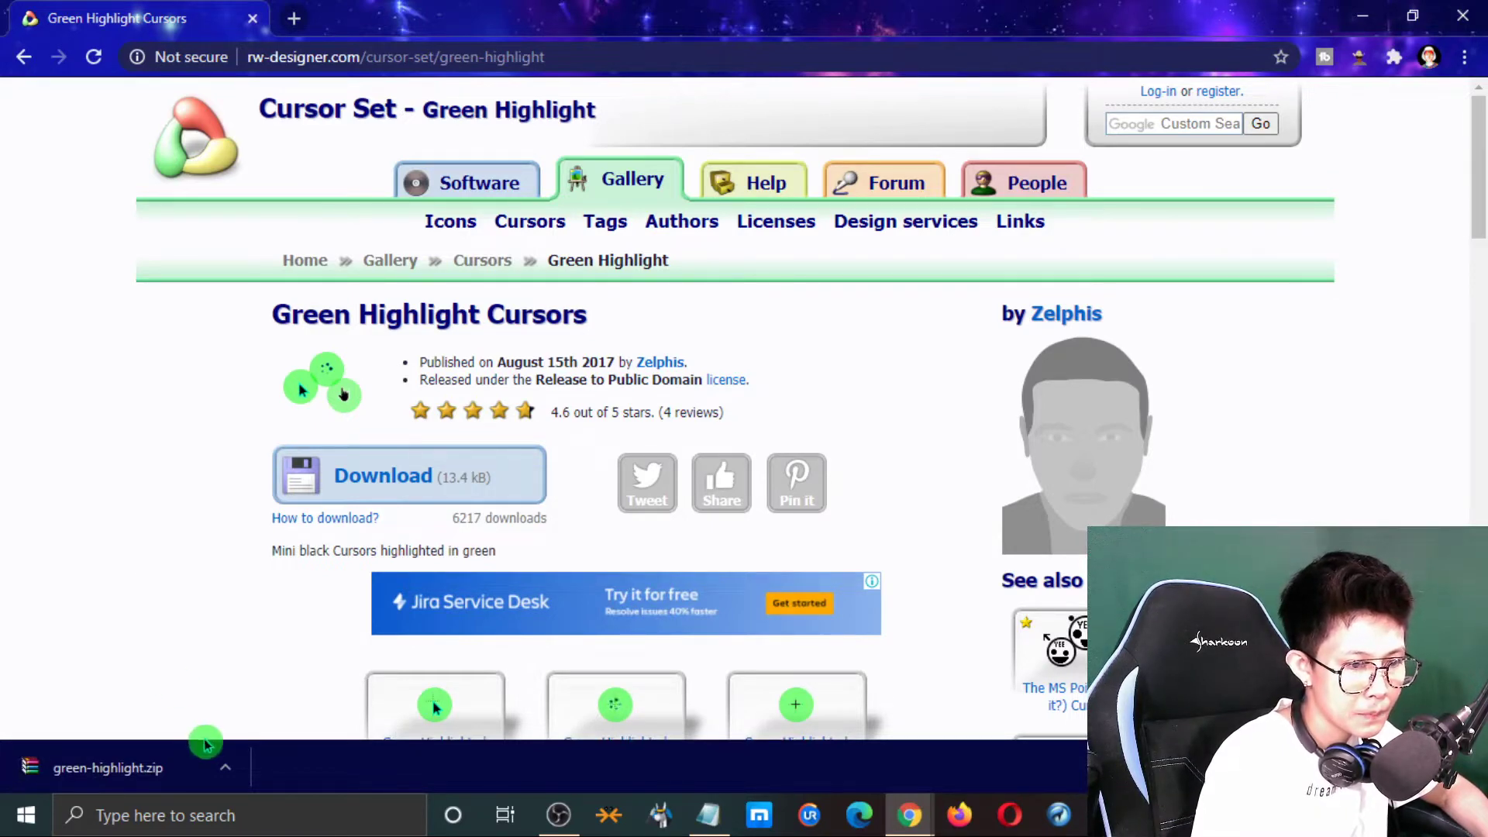
{"action": "left_click", "coordinate": [226, 771]}
{"action": "left_click", "coordinate": [273, 692]}
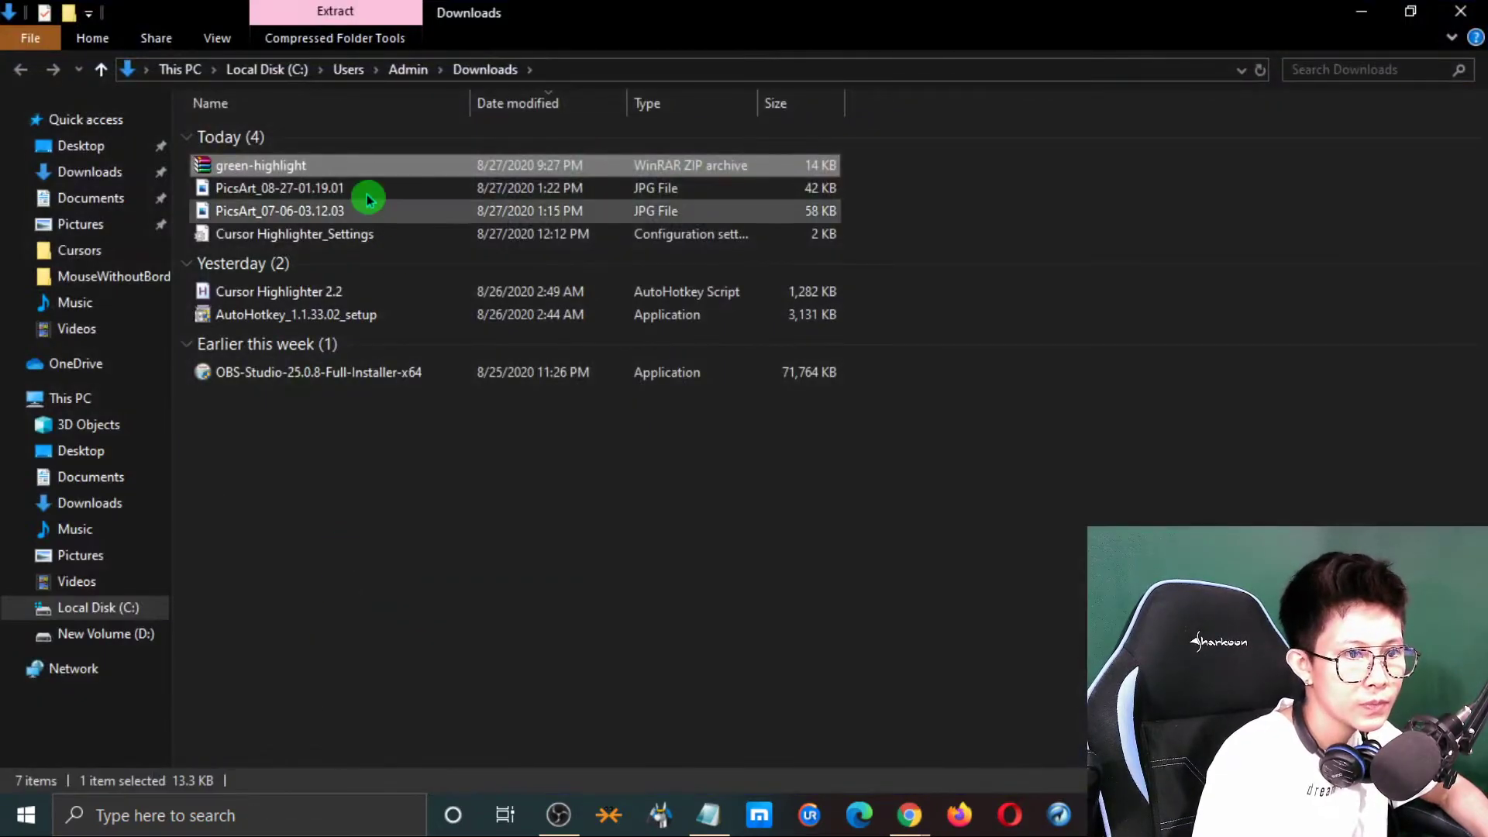
Step: Open the green-highlight archive, select all the files in it and minimise the archive window
{"action": "double_click", "coordinate": [360, 168]}
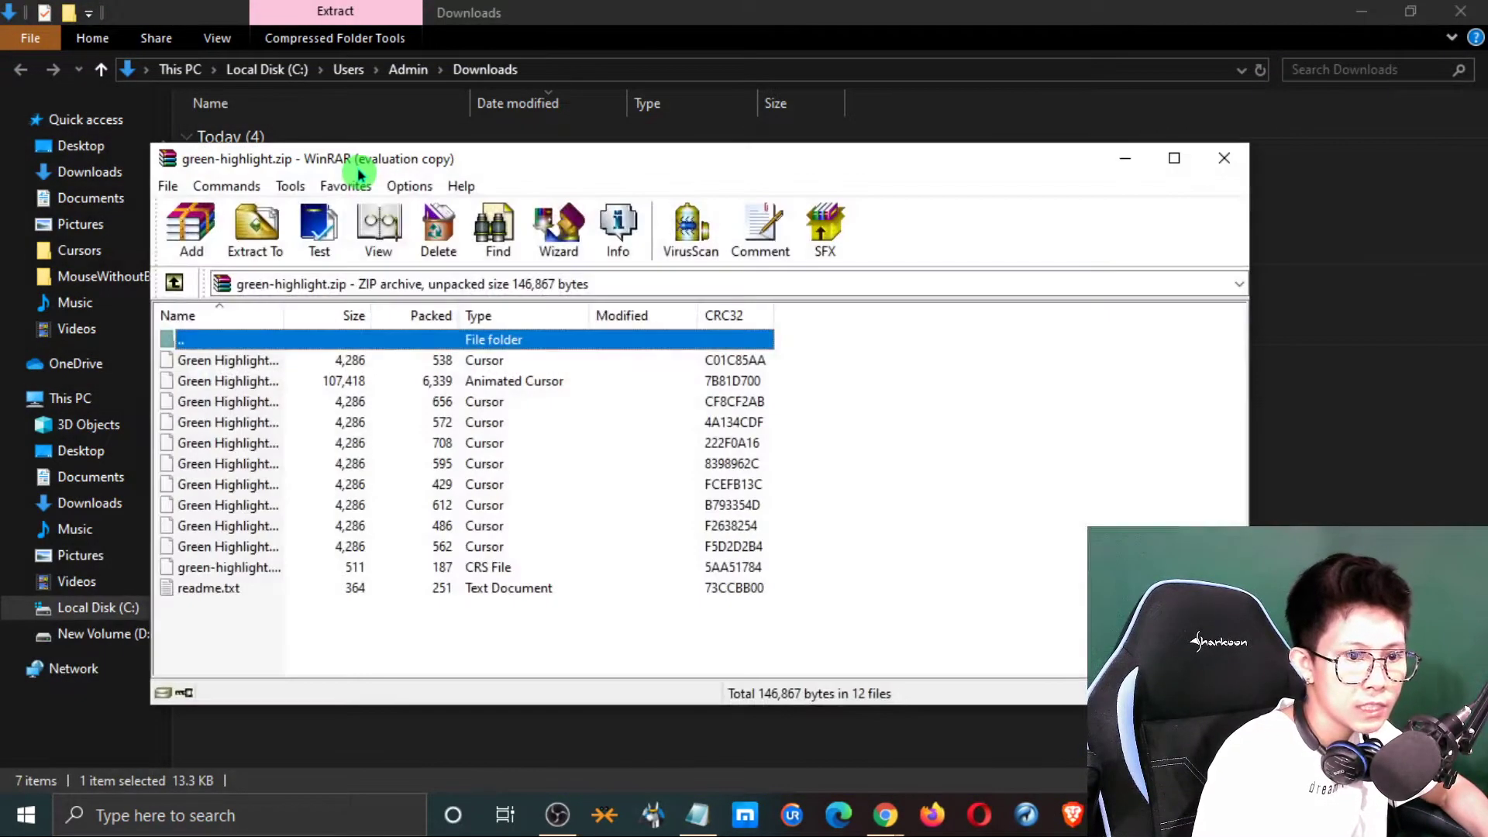
{"action": "left_click", "coordinate": [796, 605]}
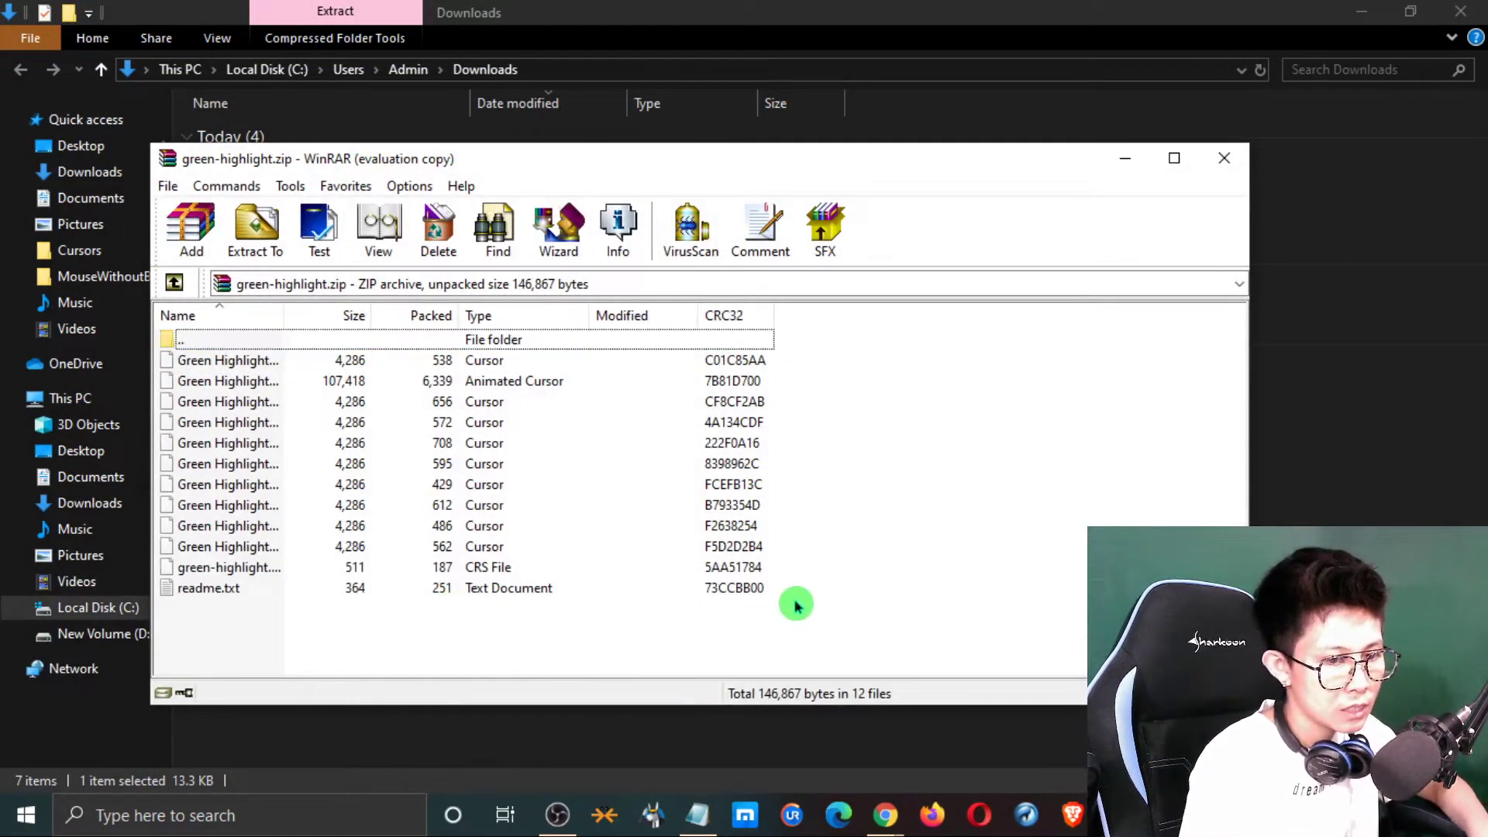
{"action": "key", "text": "ctrl+a"}
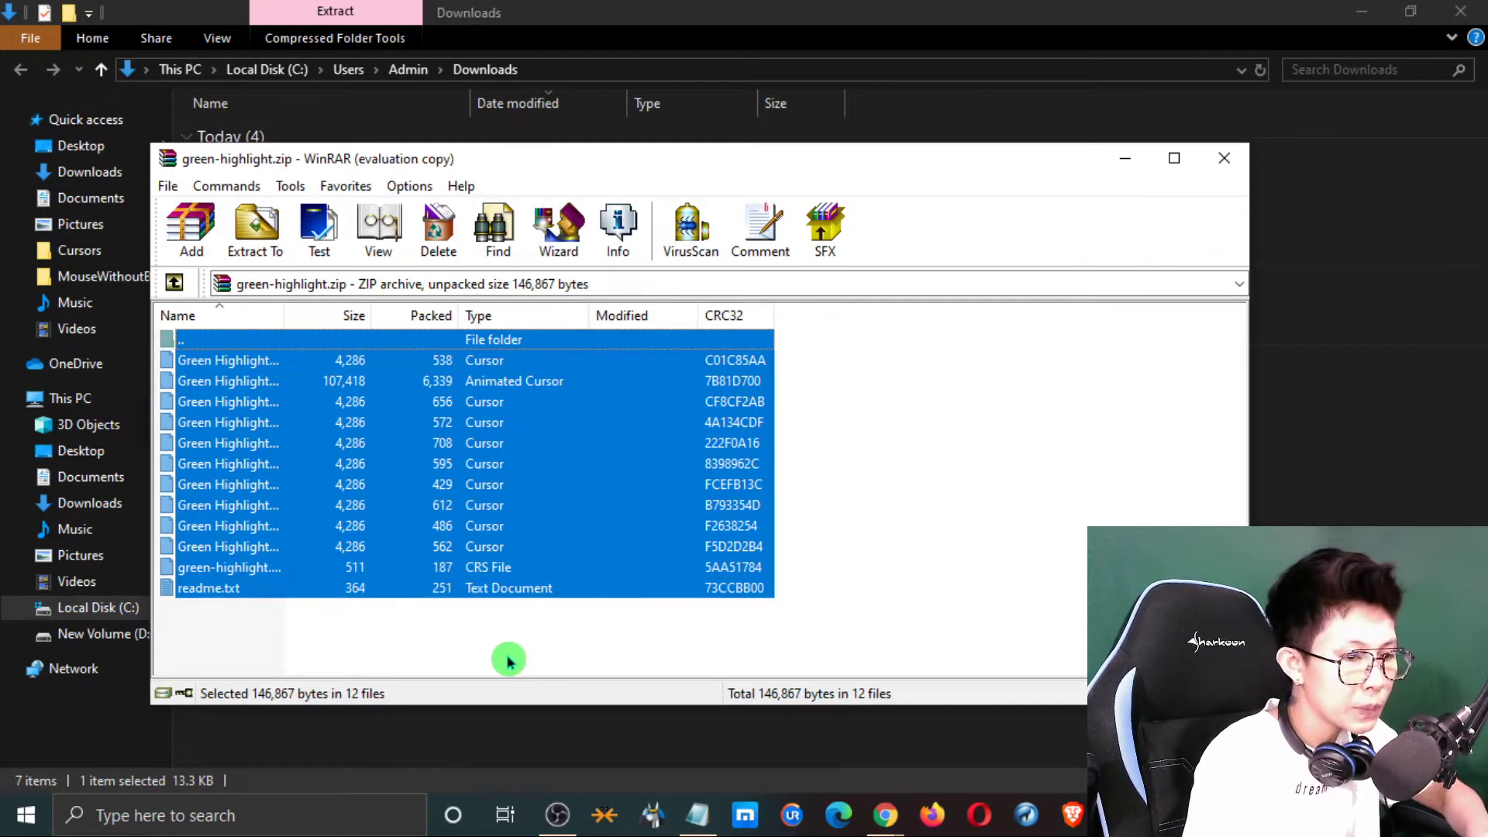
{"action": "left_click", "coordinate": [1125, 158]}
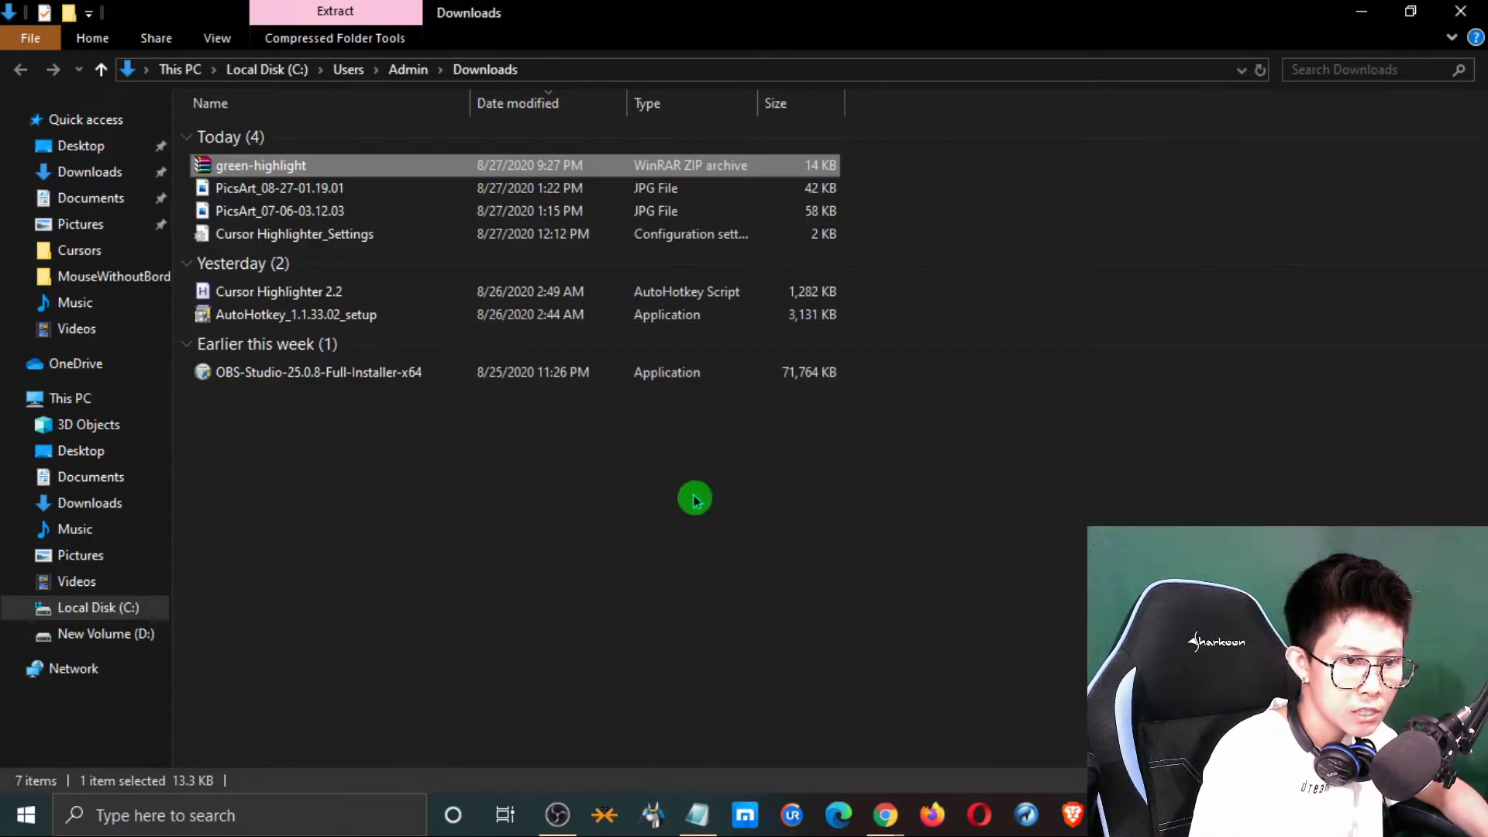
Step: Go to the Cursors folder inside the Windows folder on Local Disk (C:)
{"action": "left_click", "coordinate": [114, 612]}
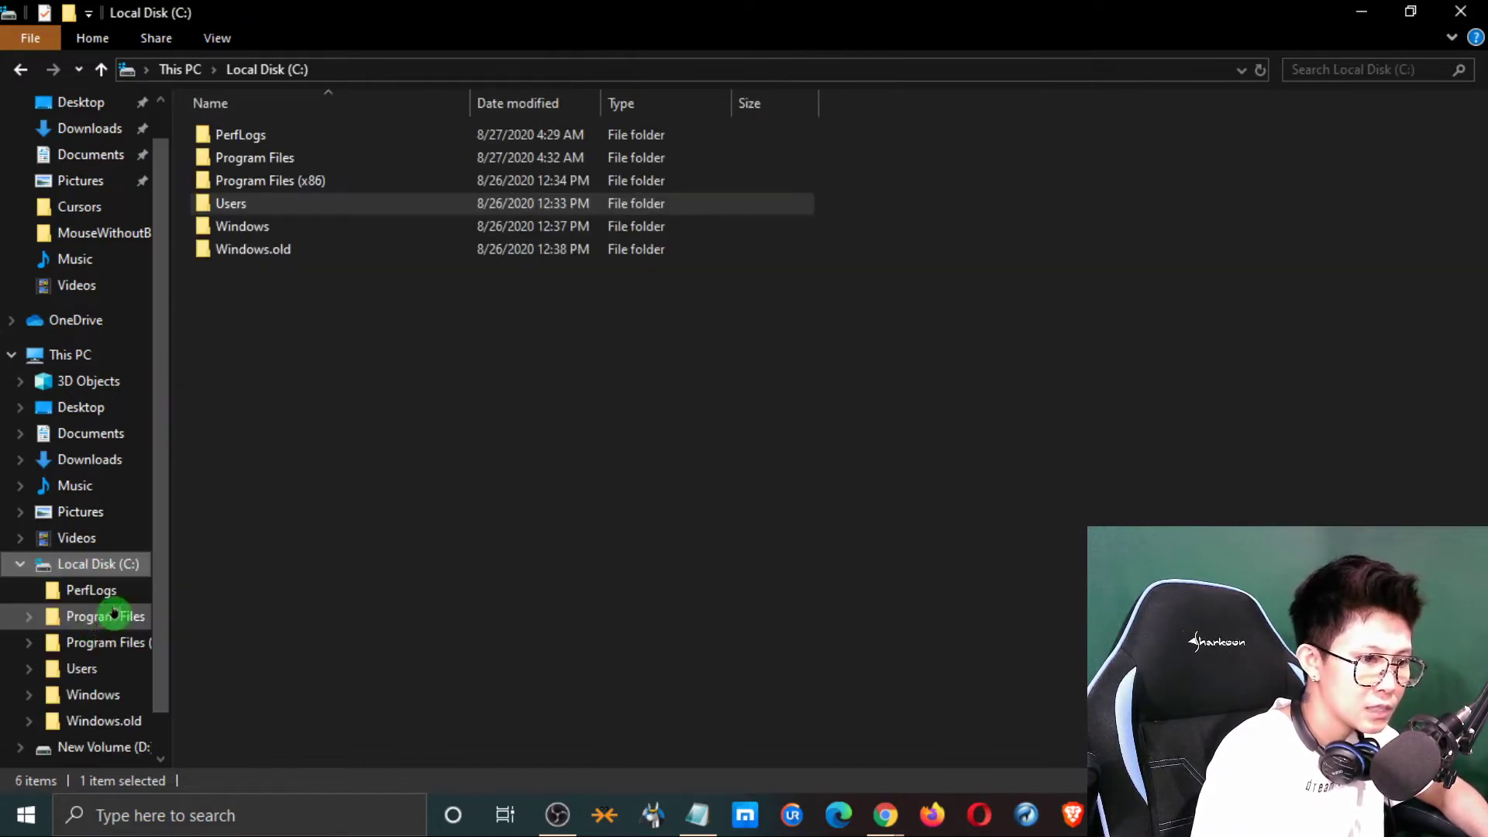
{"action": "double_click", "coordinate": [260, 228]}
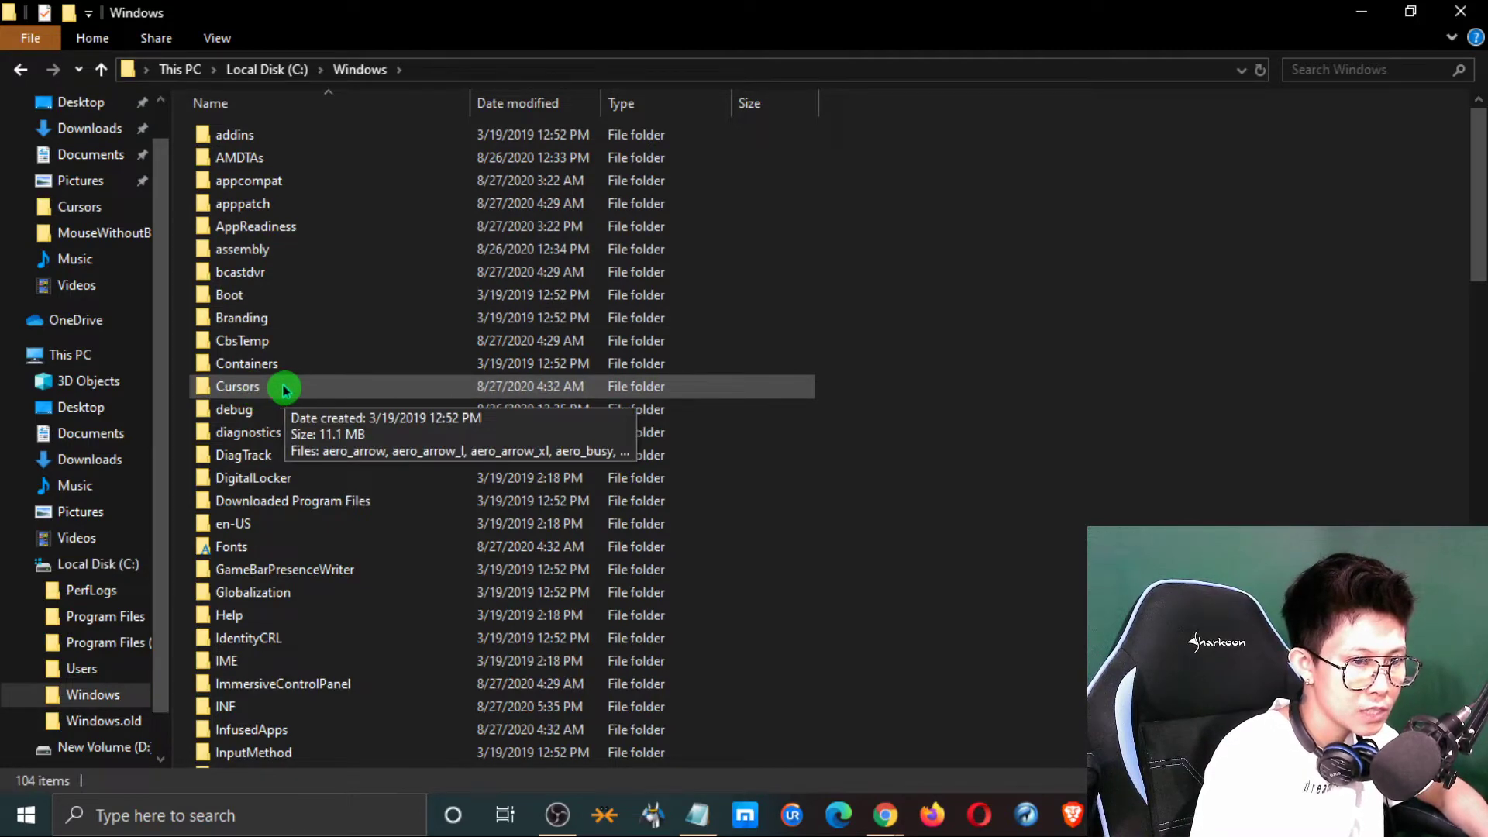
{"action": "double_click", "coordinate": [242, 386]}
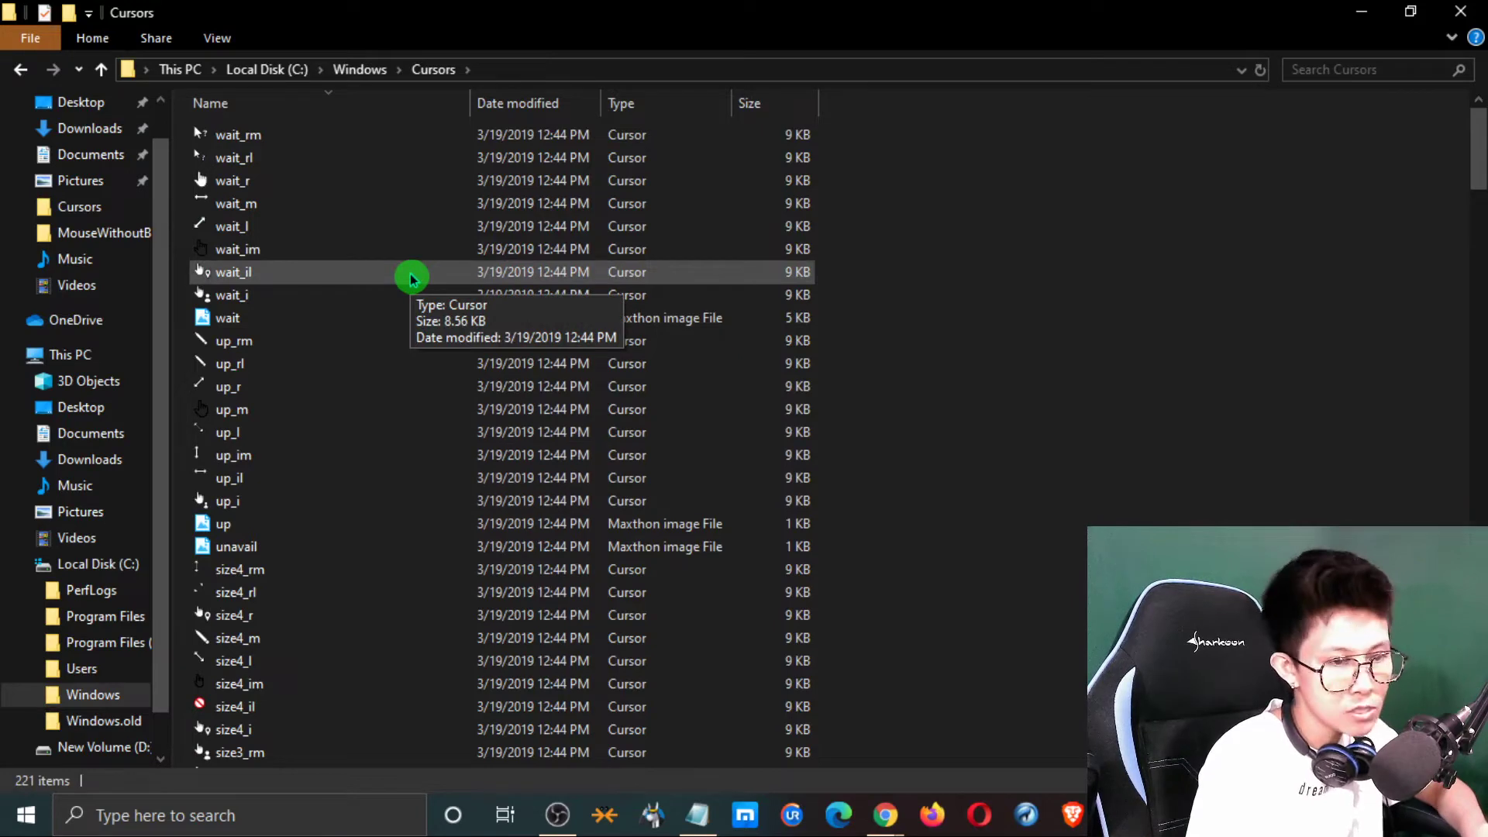
Step: Review the selected archive files over the Cursors folder, minimise the archive and close the folder window
{"action": "key", "text": "ctrl+a"}
{"action": "left_click", "coordinate": [650, 449]}
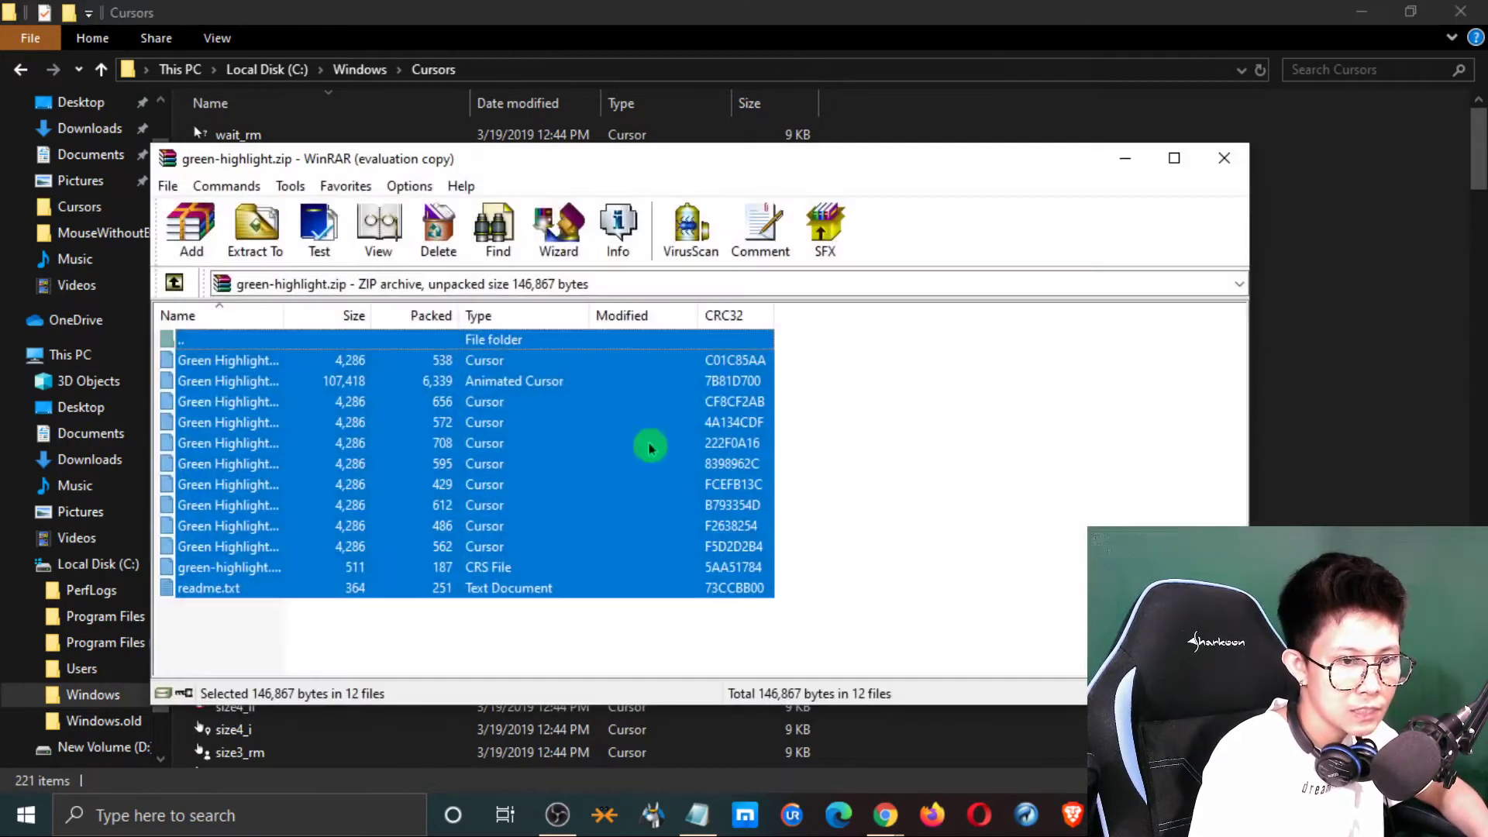
{"action": "left_click", "coordinate": [1128, 161]}
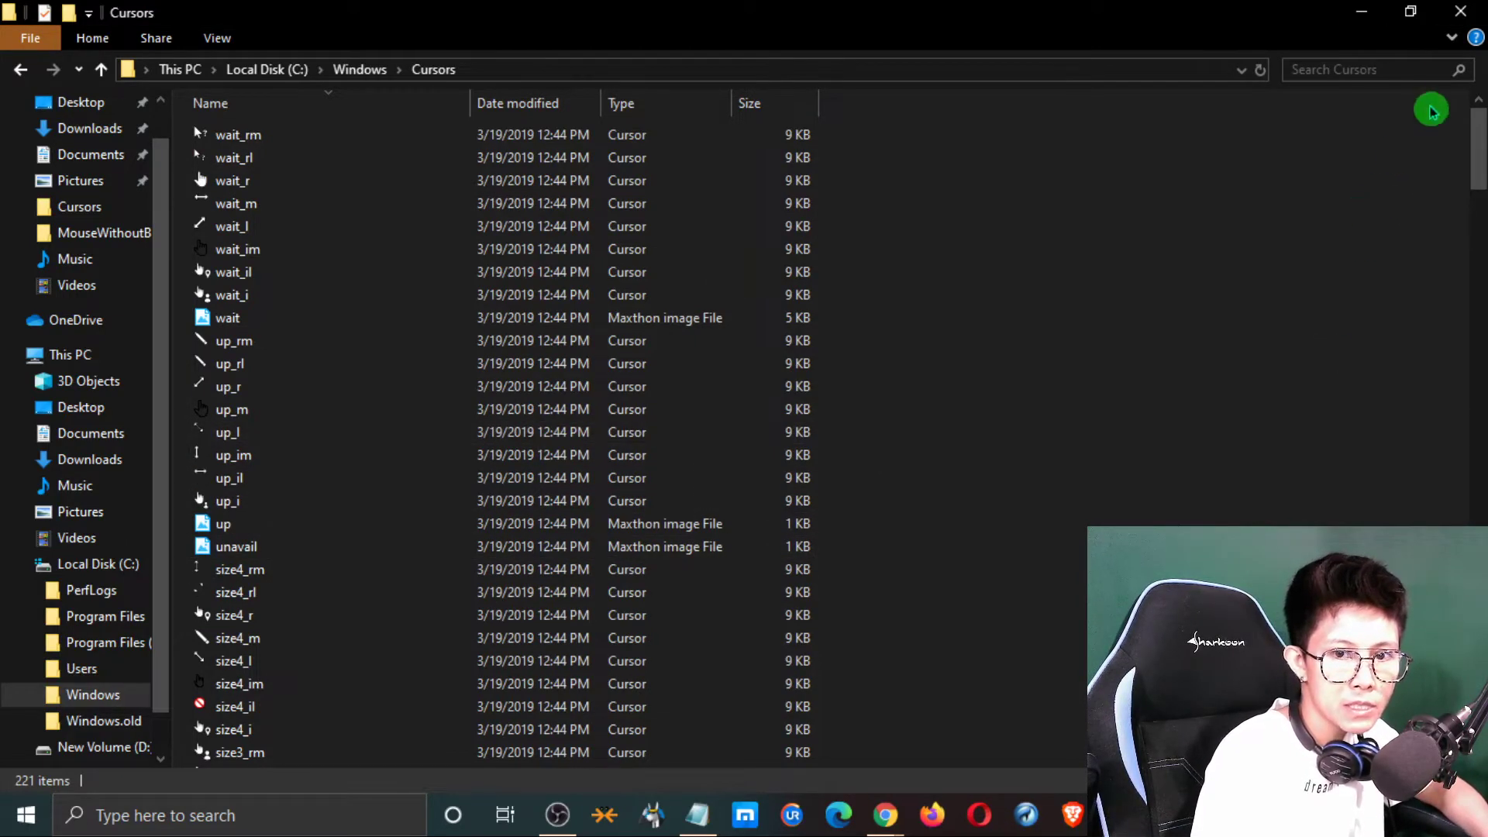
{"action": "left_click", "coordinate": [1460, 11]}
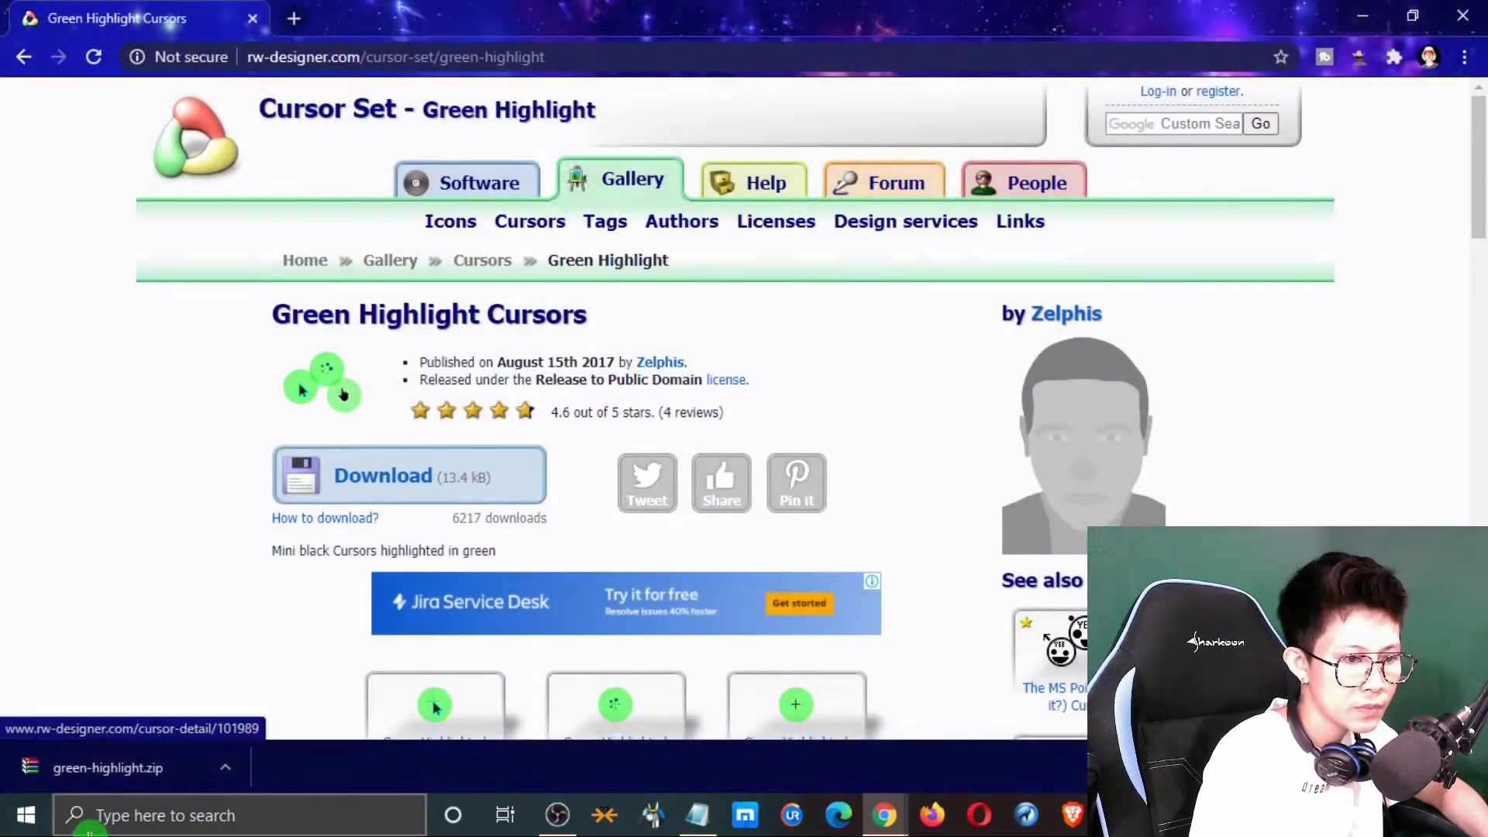
Step: Find the mouse settings by searching Windows for "mouse" and open the pointer scheme settings in Mouse Properties
{"action": "left_click", "coordinate": [229, 820]}
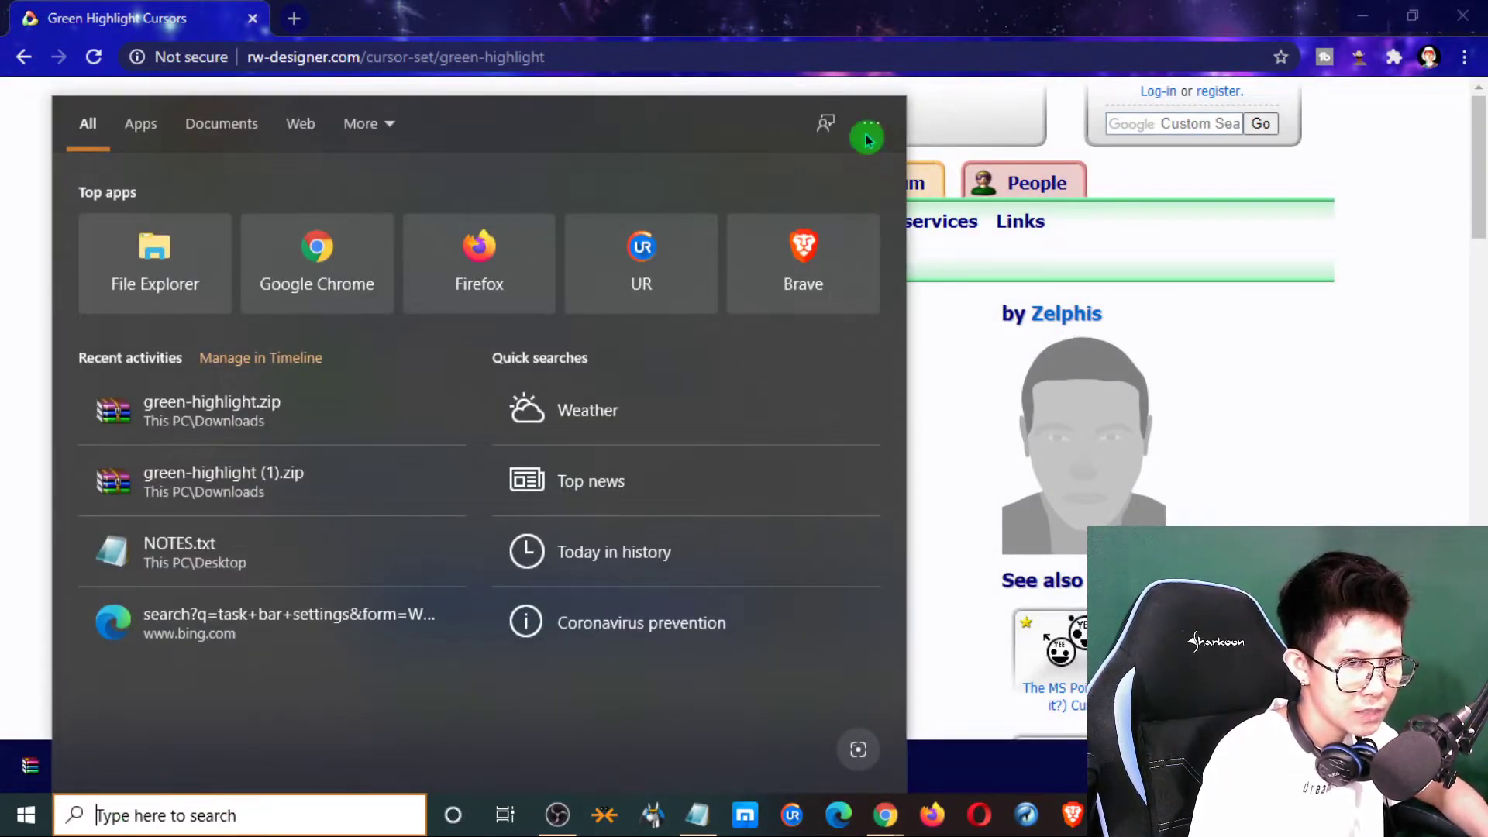
{"action": "left_click", "coordinate": [1275, 495]}
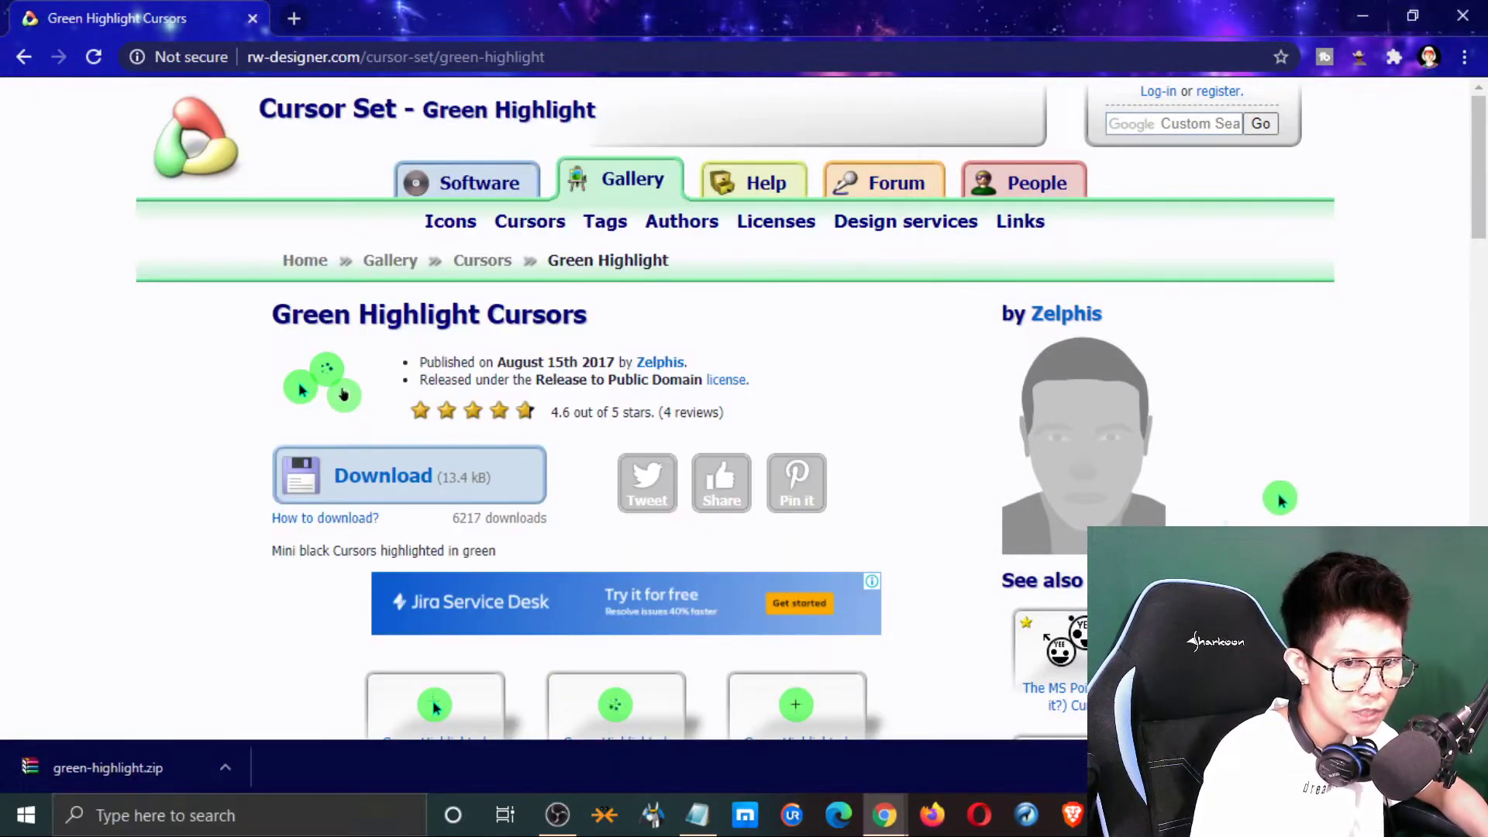
{"action": "left_click", "coordinate": [242, 814]}
{"action": "type", "text": "mou"}
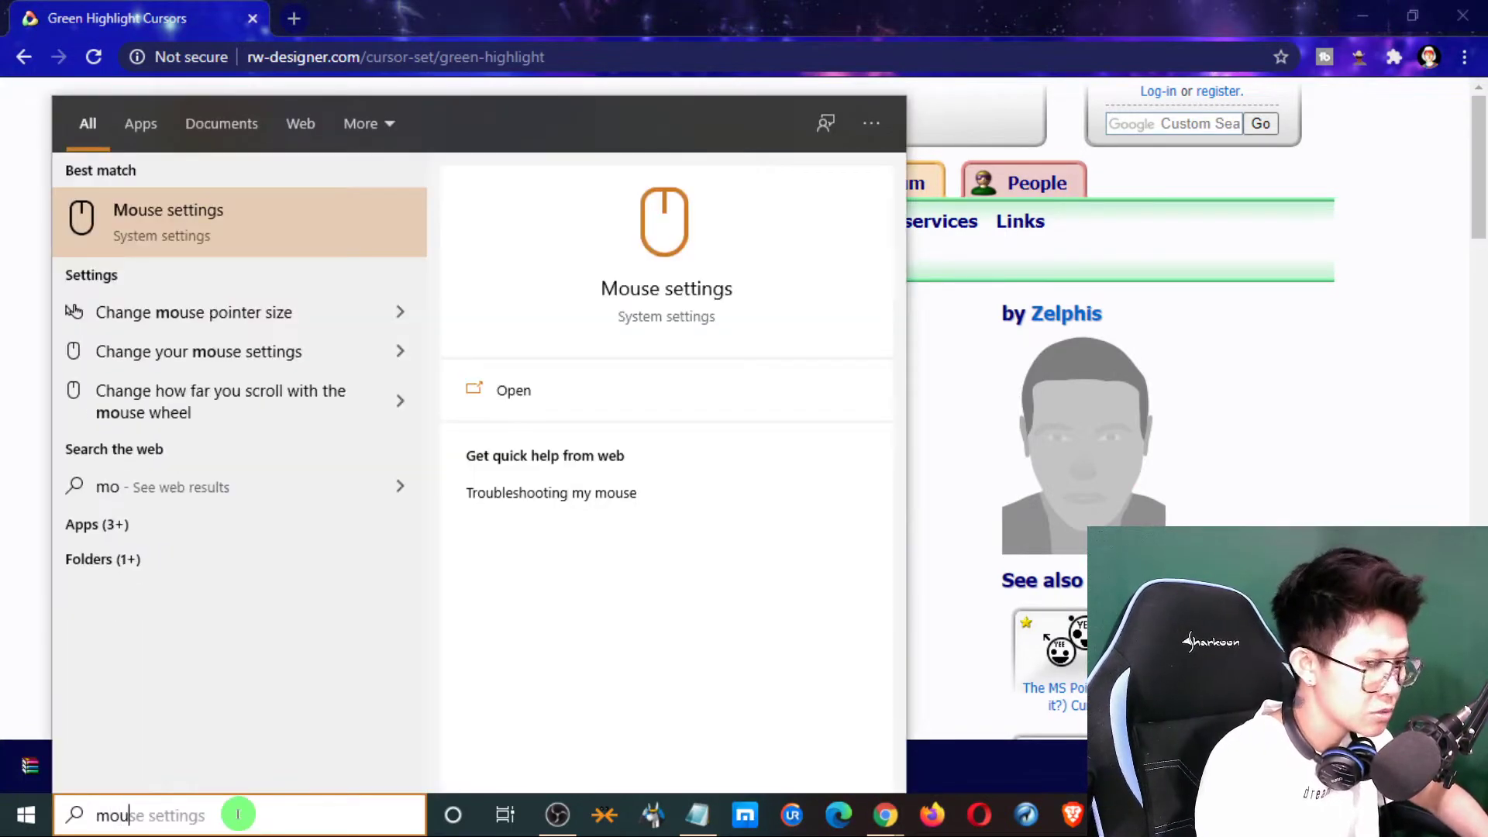
{"action": "type", "text": "se"}
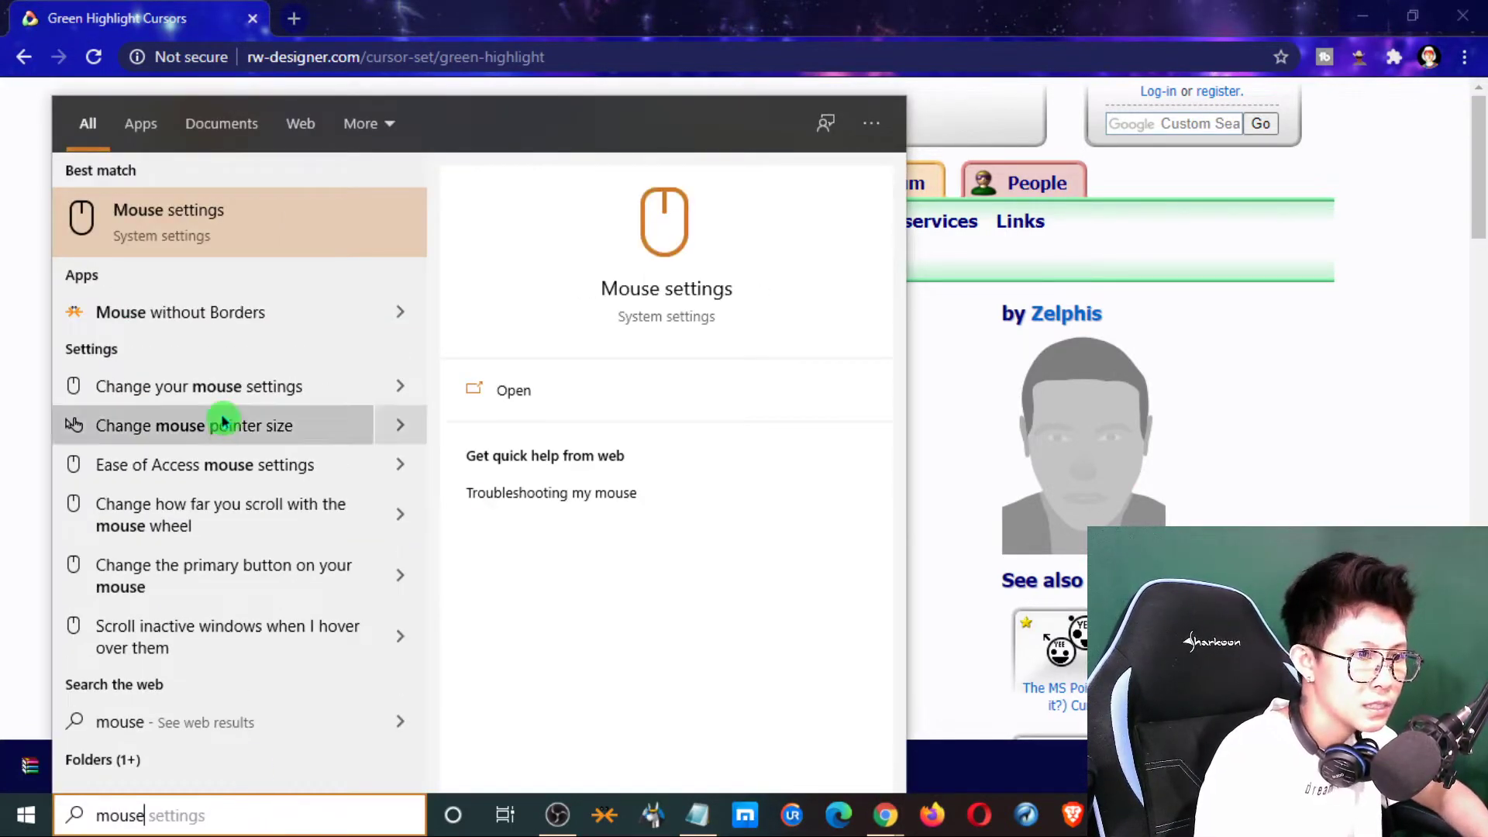
{"action": "left_click", "coordinate": [192, 226]}
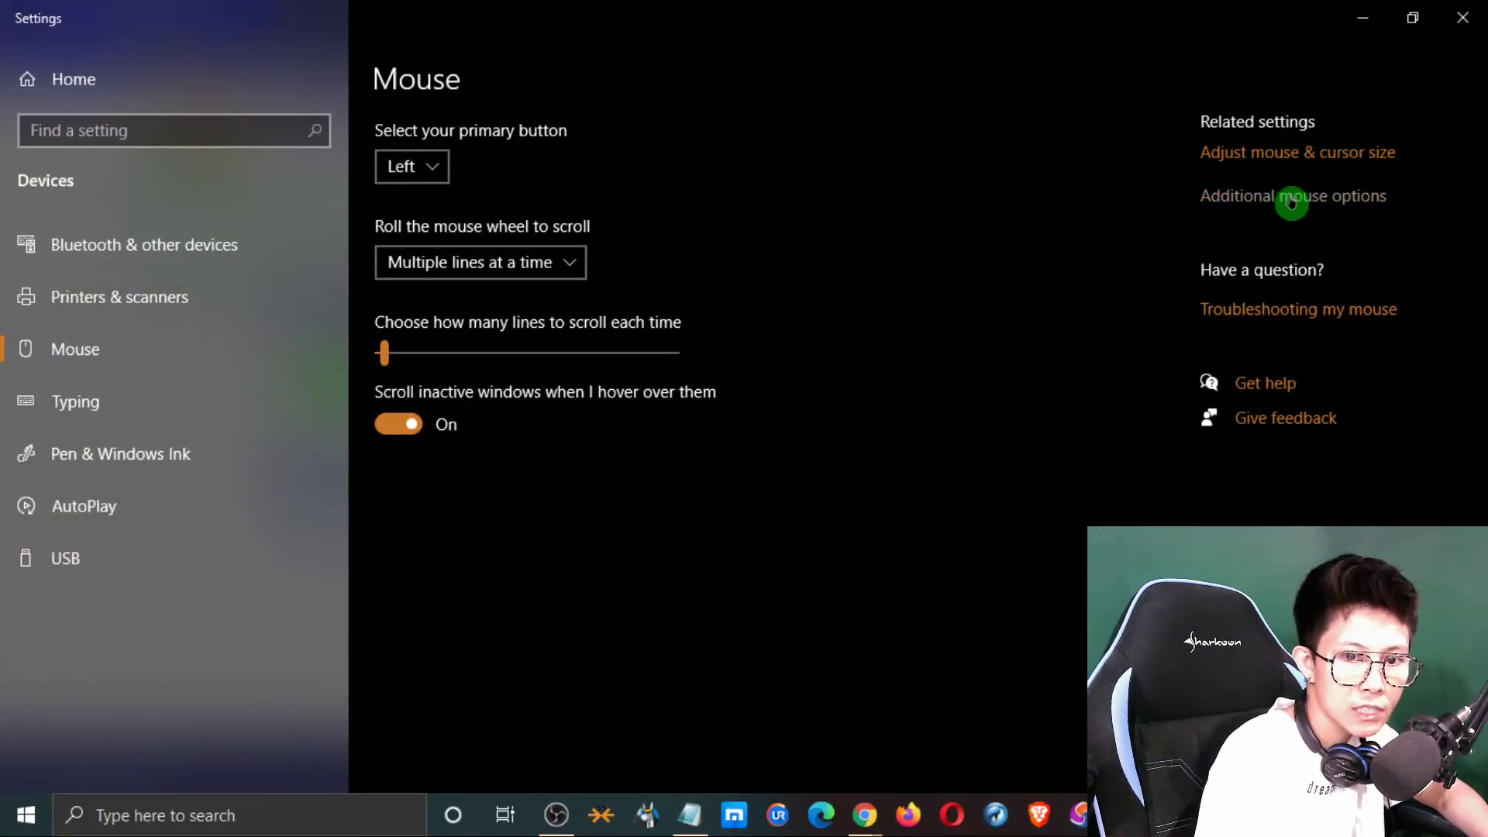
{"action": "left_click", "coordinate": [1291, 200]}
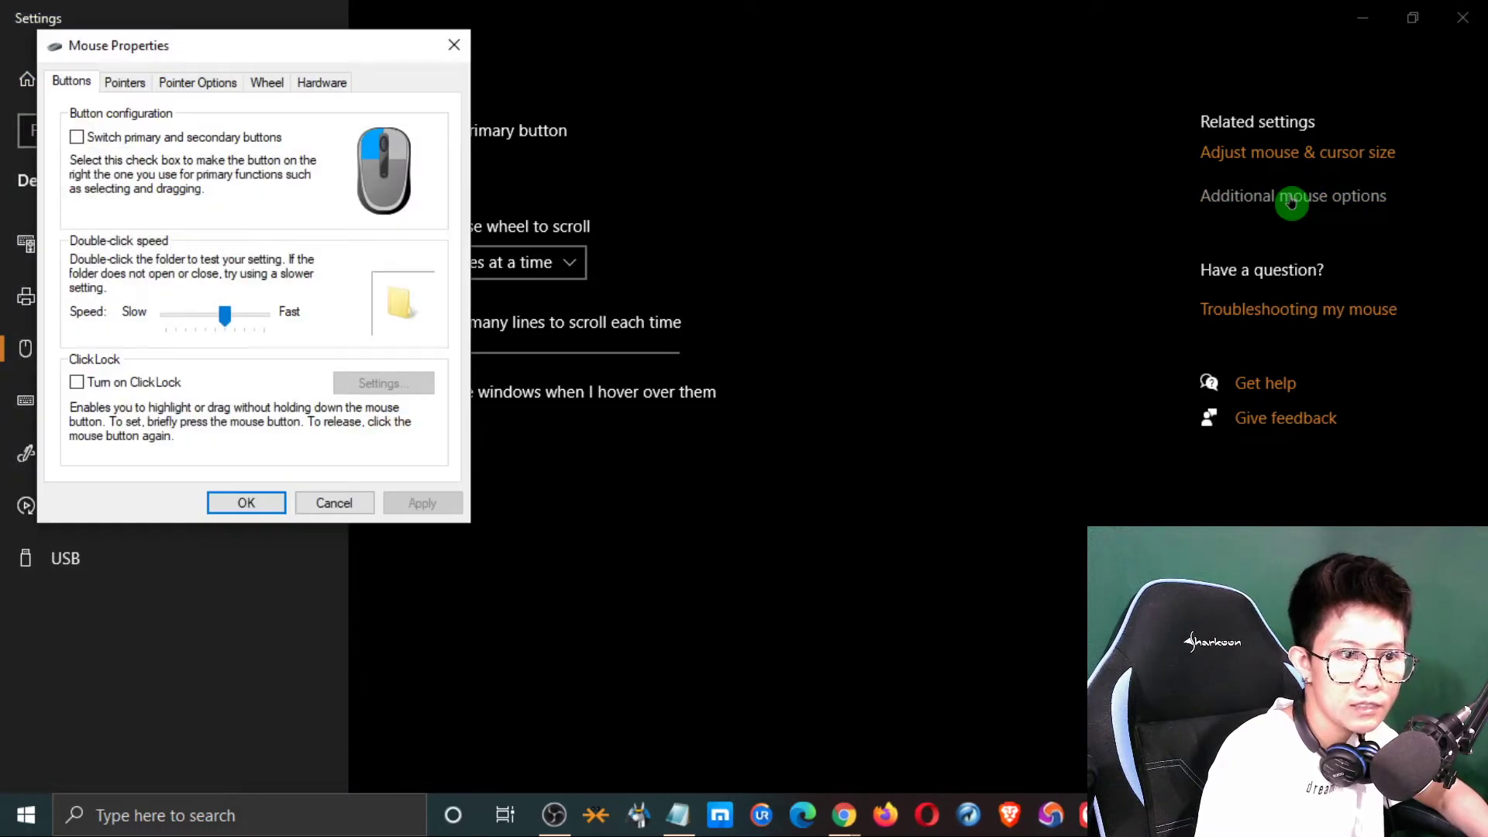
{"action": "left_click", "coordinate": [125, 86]}
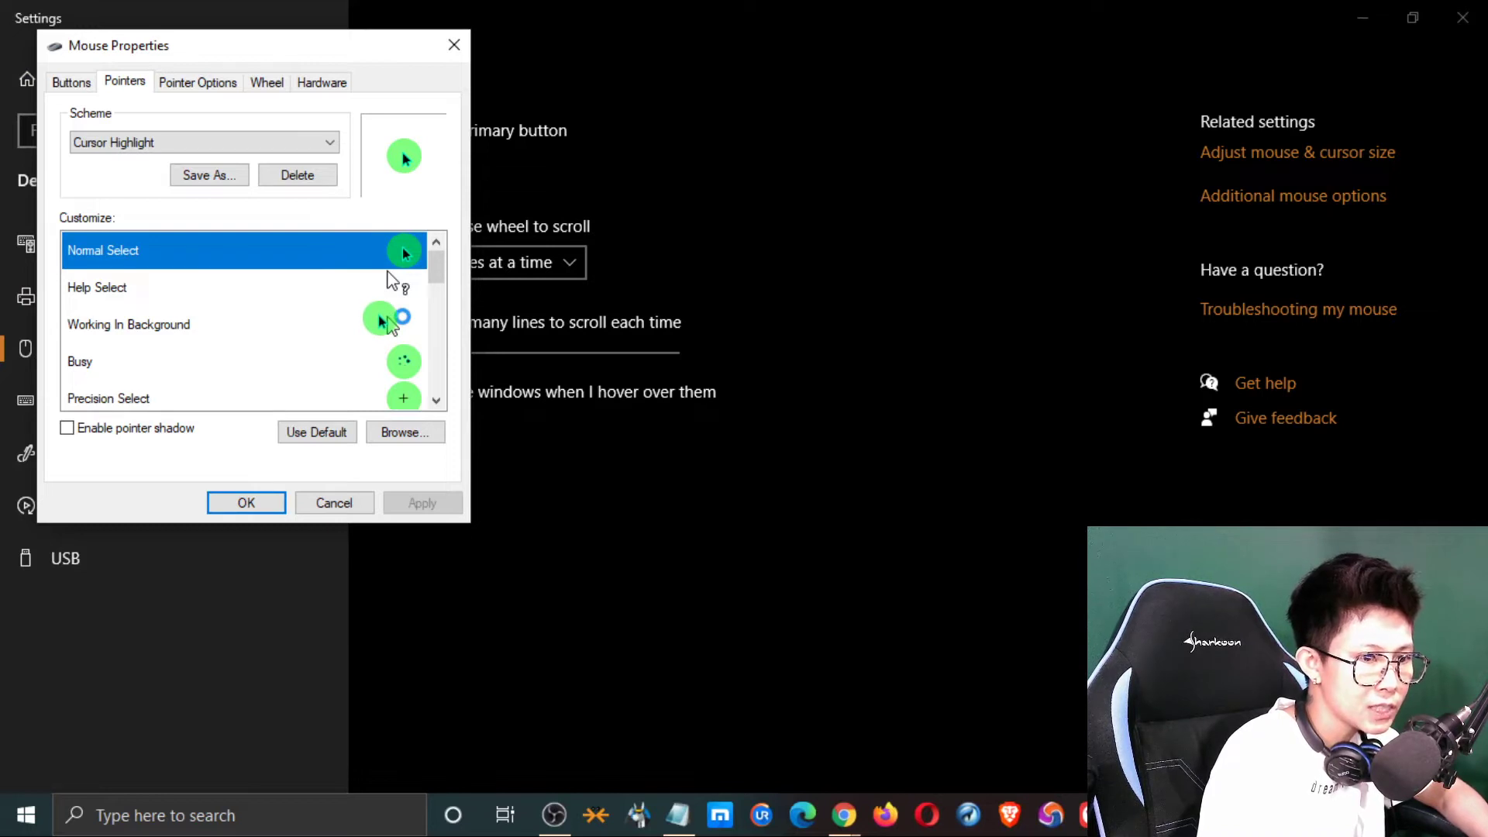
Step: Examine the list of customizable pointers in the Cursor Highlight scheme
{"action": "scroll", "coordinate": [378, 324], "scroll_direction": "down", "scroll_amount": 2}
{"action": "scroll", "coordinate": [374, 323], "scroll_direction": "down", "scroll_amount": 3}
{"action": "scroll", "coordinate": [333, 342], "scroll_direction": "up", "scroll_amount": 4}
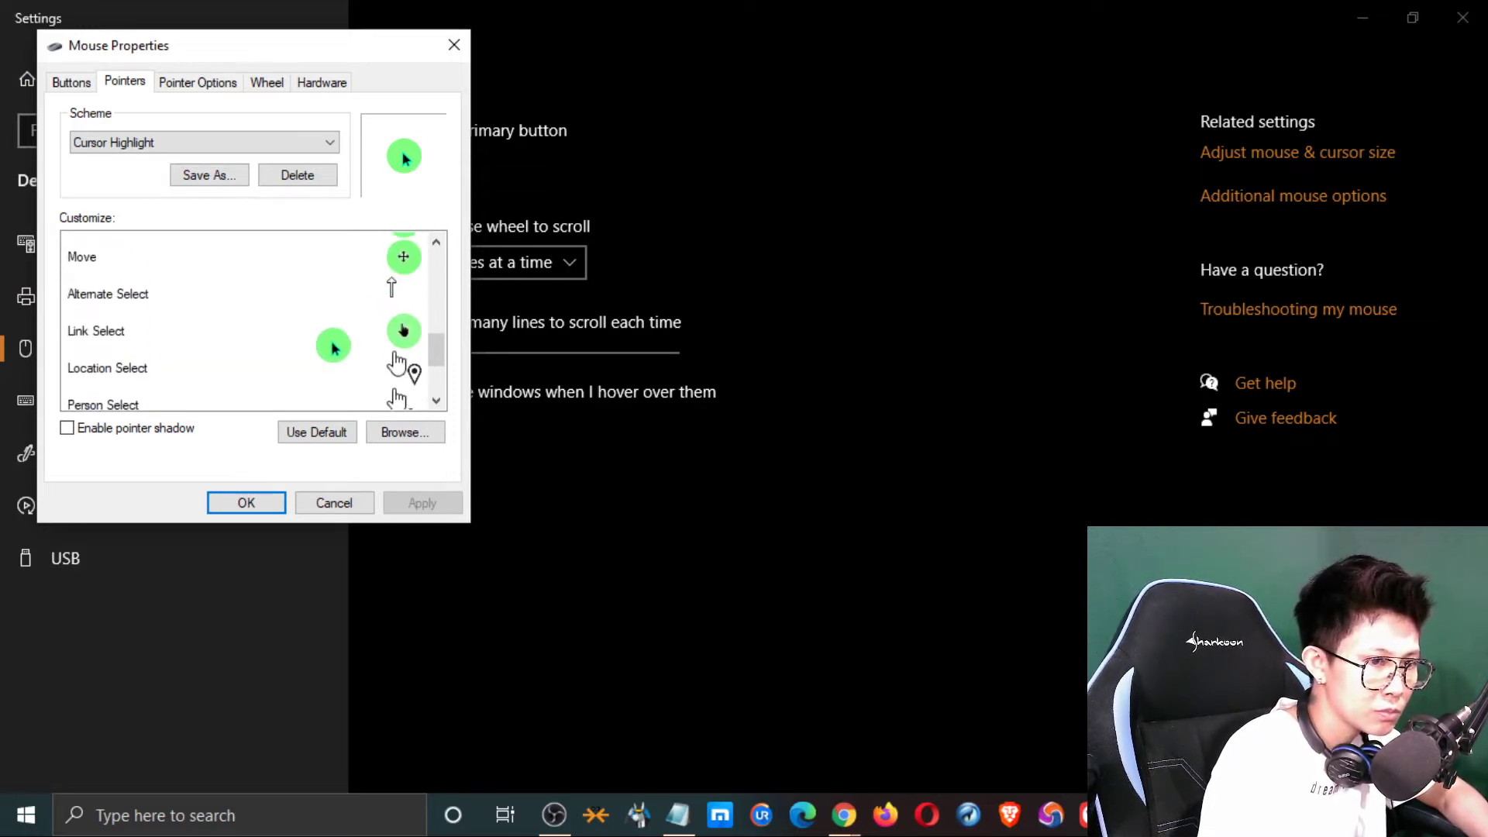
{"action": "scroll", "coordinate": [335, 332], "scroll_direction": "up", "scroll_amount": 1}
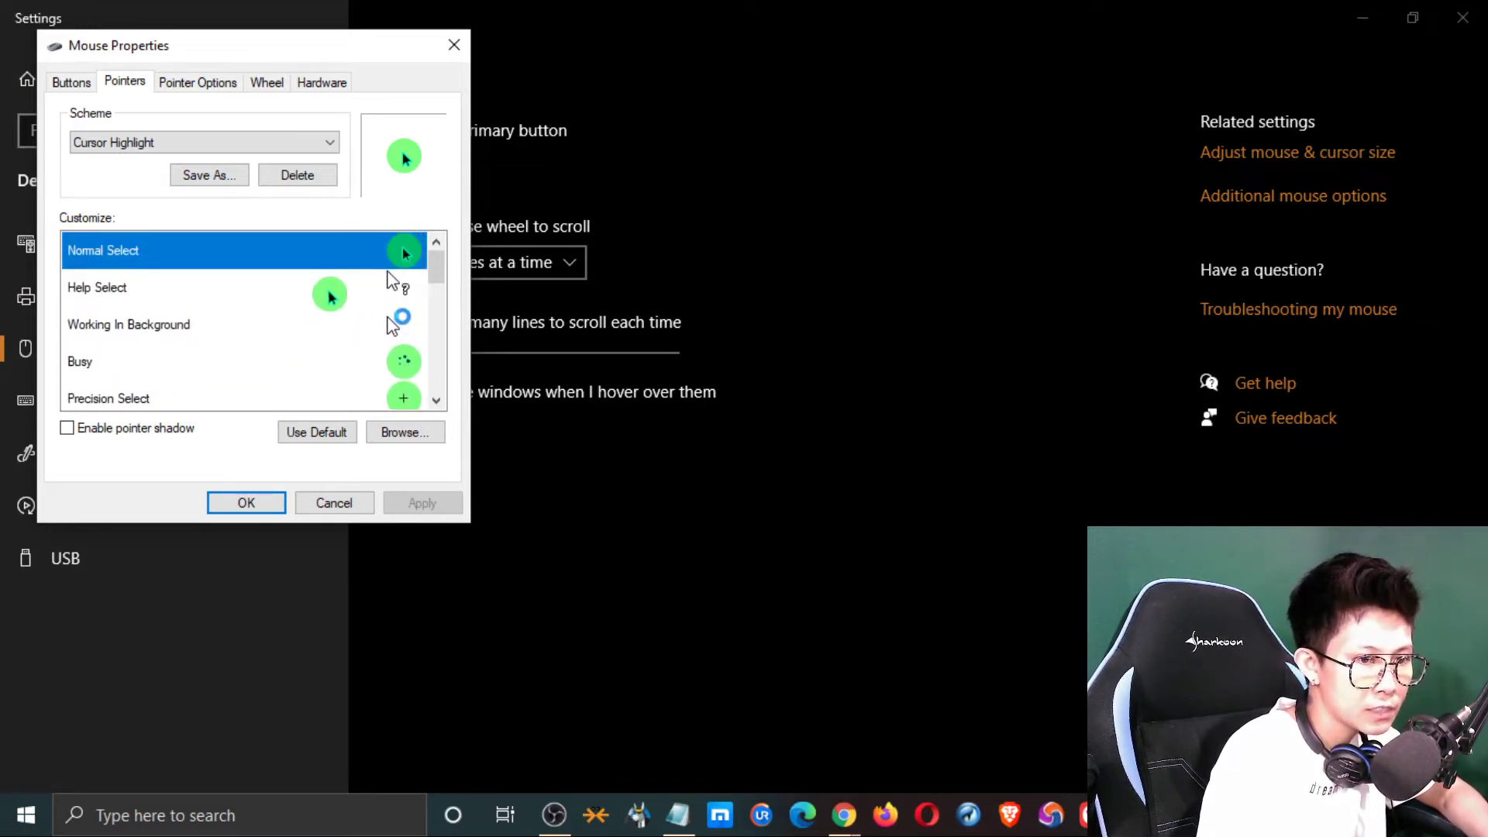
{"action": "scroll", "coordinate": [334, 310], "scroll_direction": "down", "scroll_amount": 4}
{"action": "scroll", "coordinate": [349, 333], "scroll_direction": "down", "scroll_amount": 1}
{"action": "scroll", "coordinate": [345, 342], "scroll_direction": "up", "scroll_amount": 5}
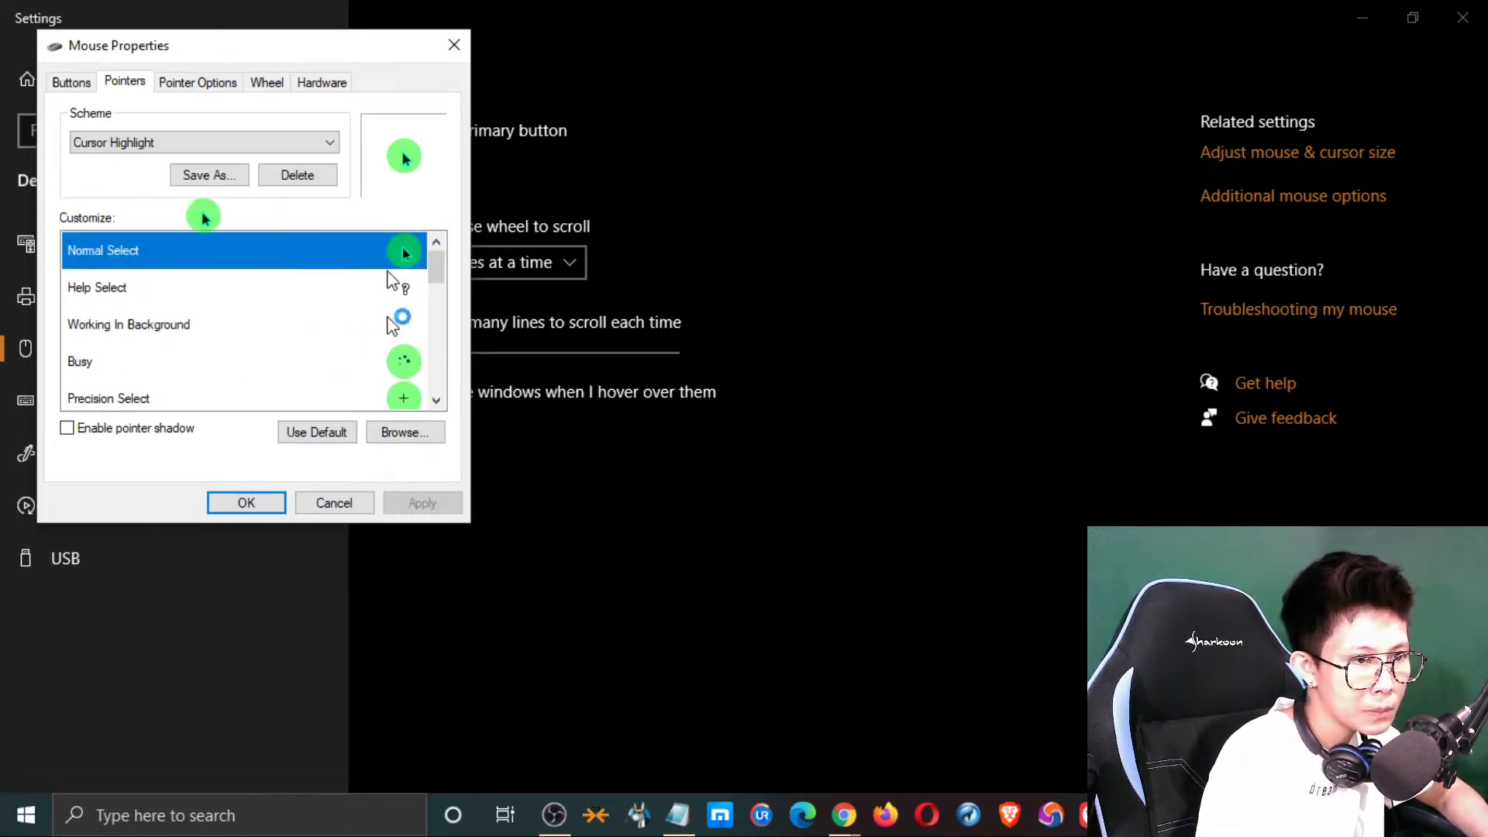
Step: Choose the (None) pointer scheme and save it as a new scheme named "highlighter #2"
{"action": "left_click", "coordinate": [226, 150]}
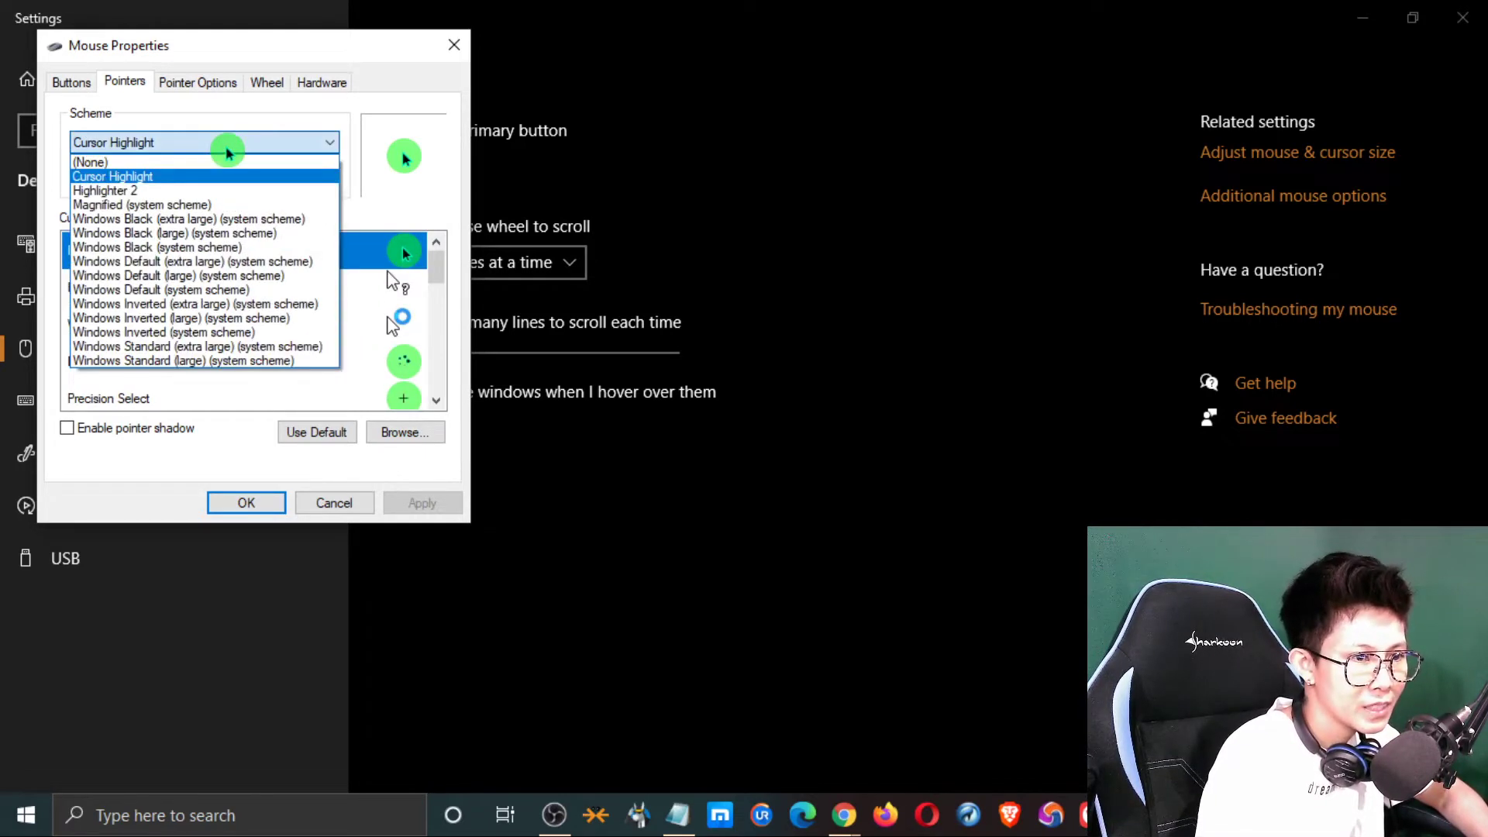
{"action": "left_click", "coordinate": [118, 162]}
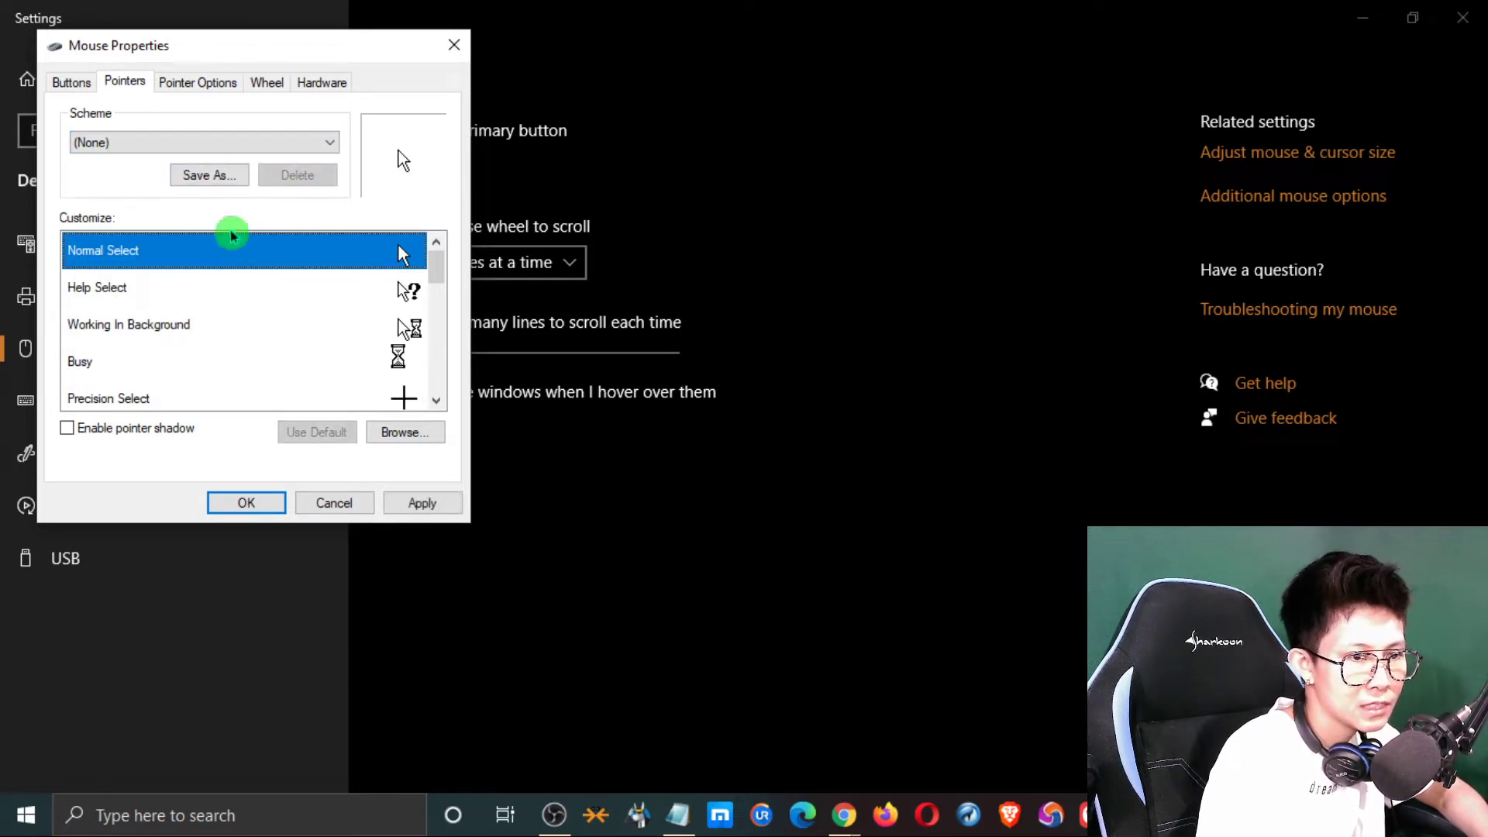
{"action": "left_click", "coordinate": [216, 177]}
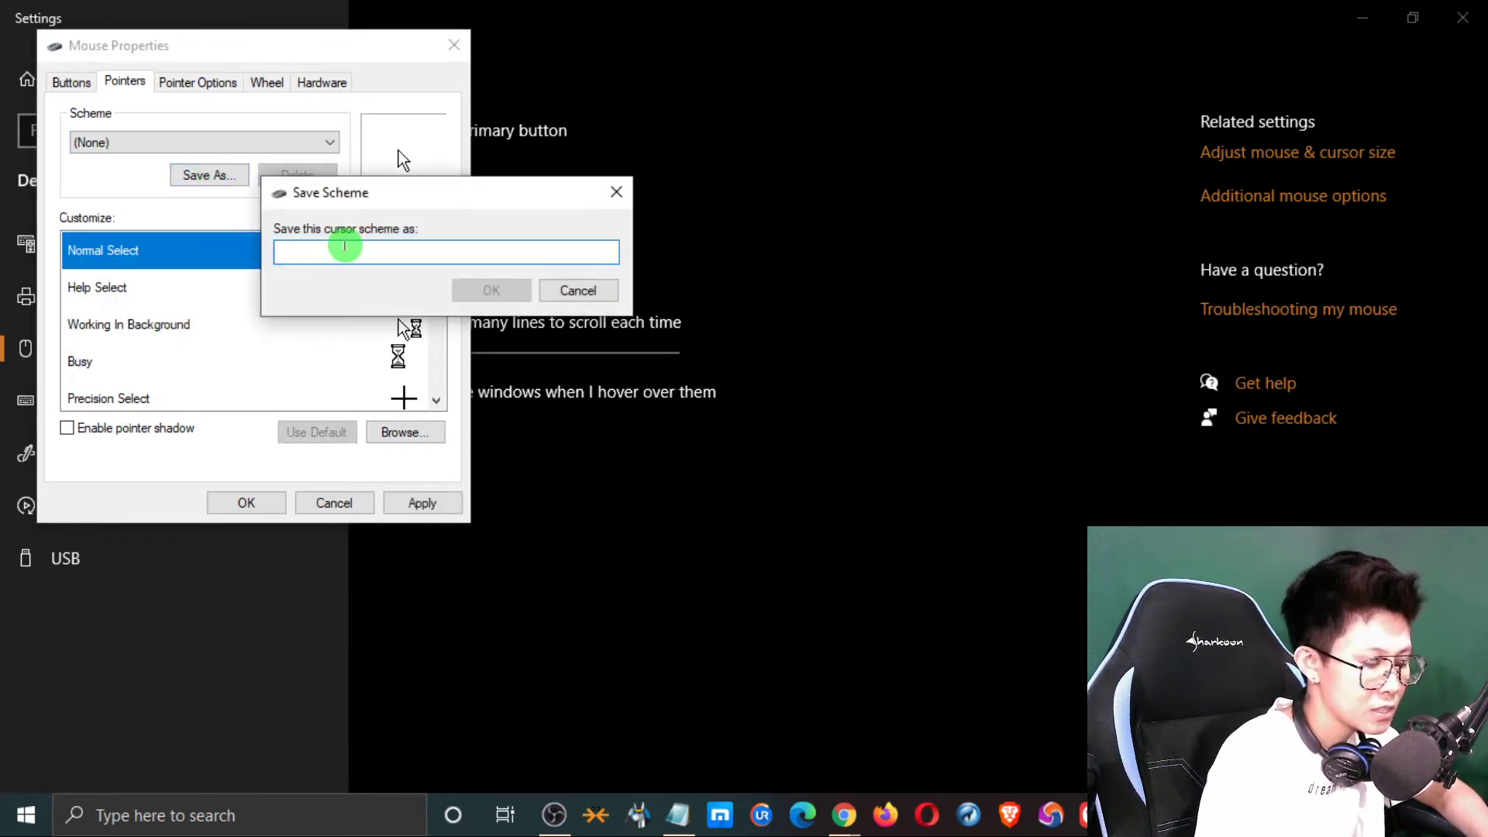
{"action": "type", "text": "h"}
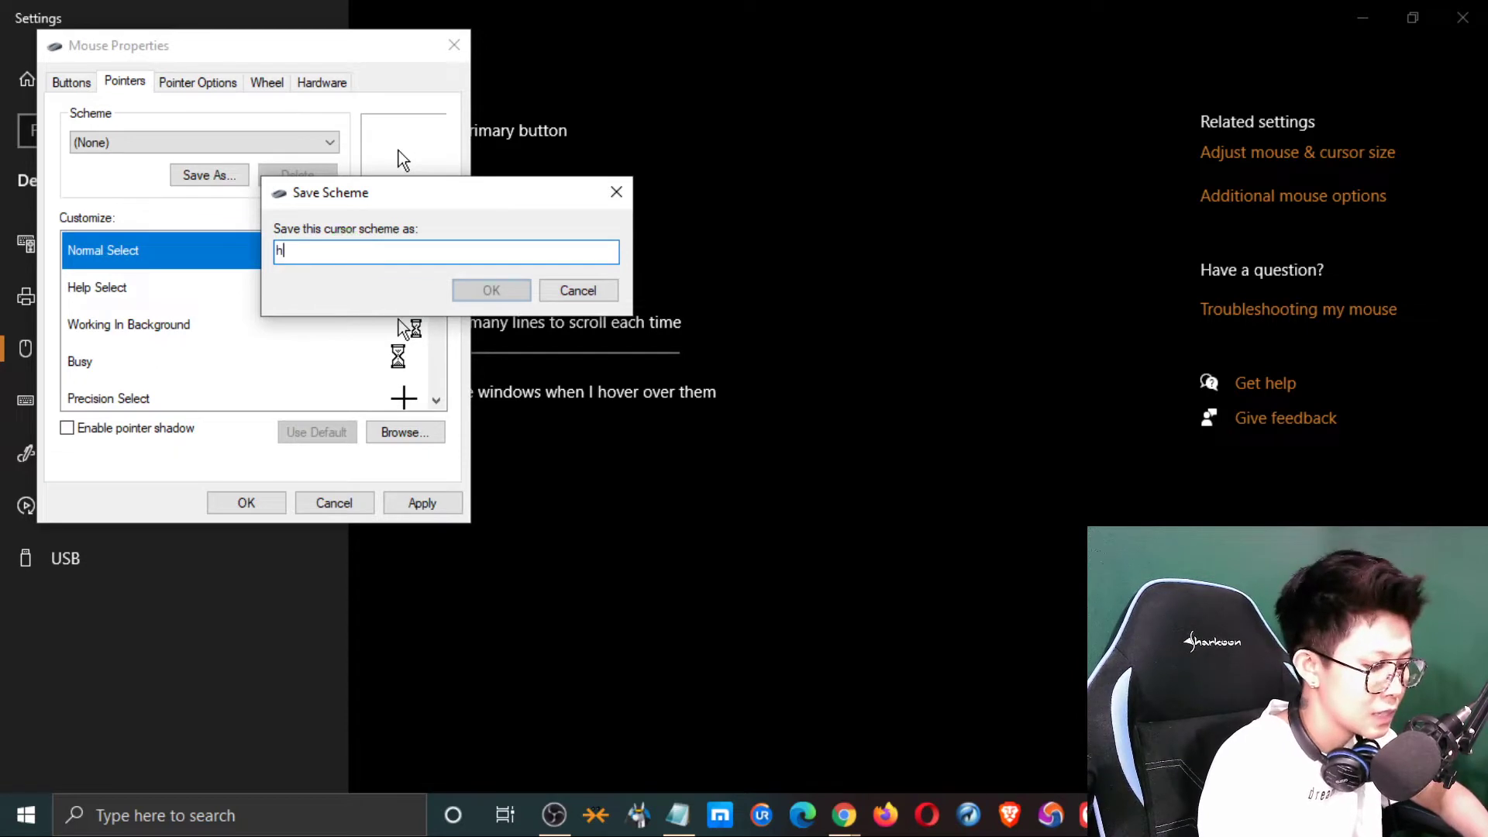
{"action": "type", "text": "ighligh"}
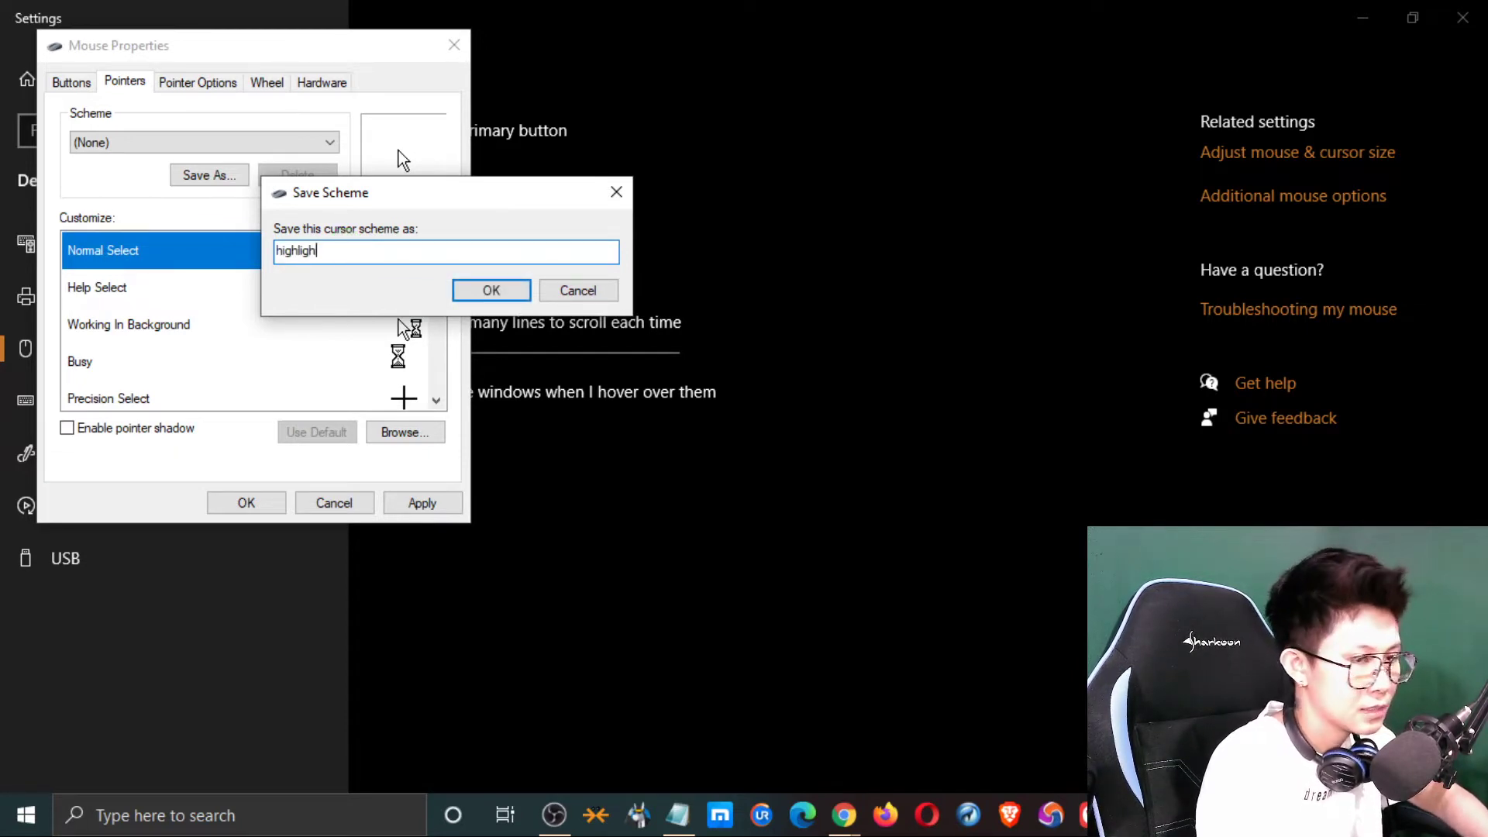
{"action": "type", "text": "ter"}
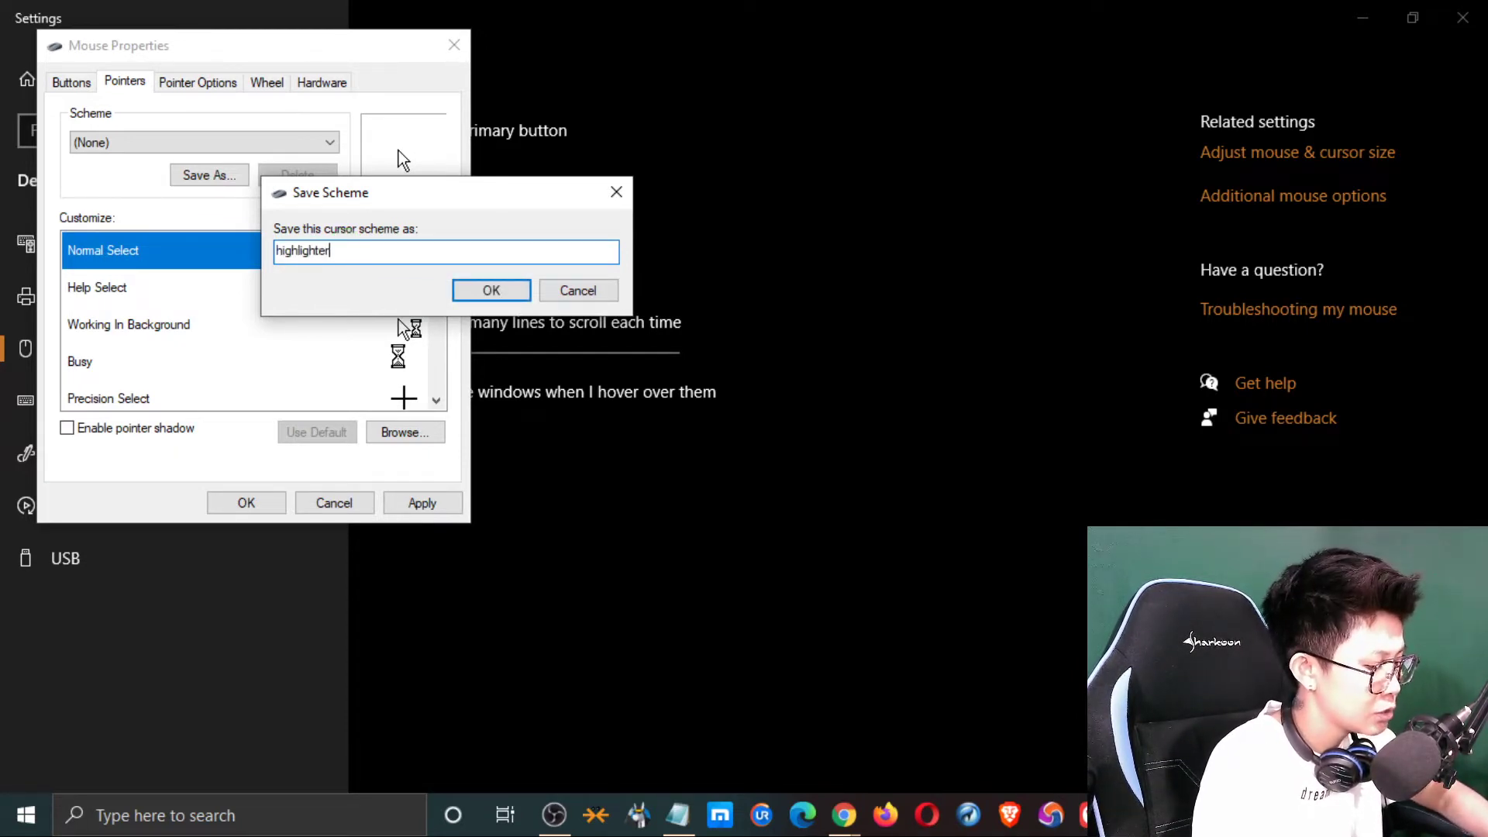
{"action": "type", "text": " #2"}
{"action": "key", "text": "Return"}
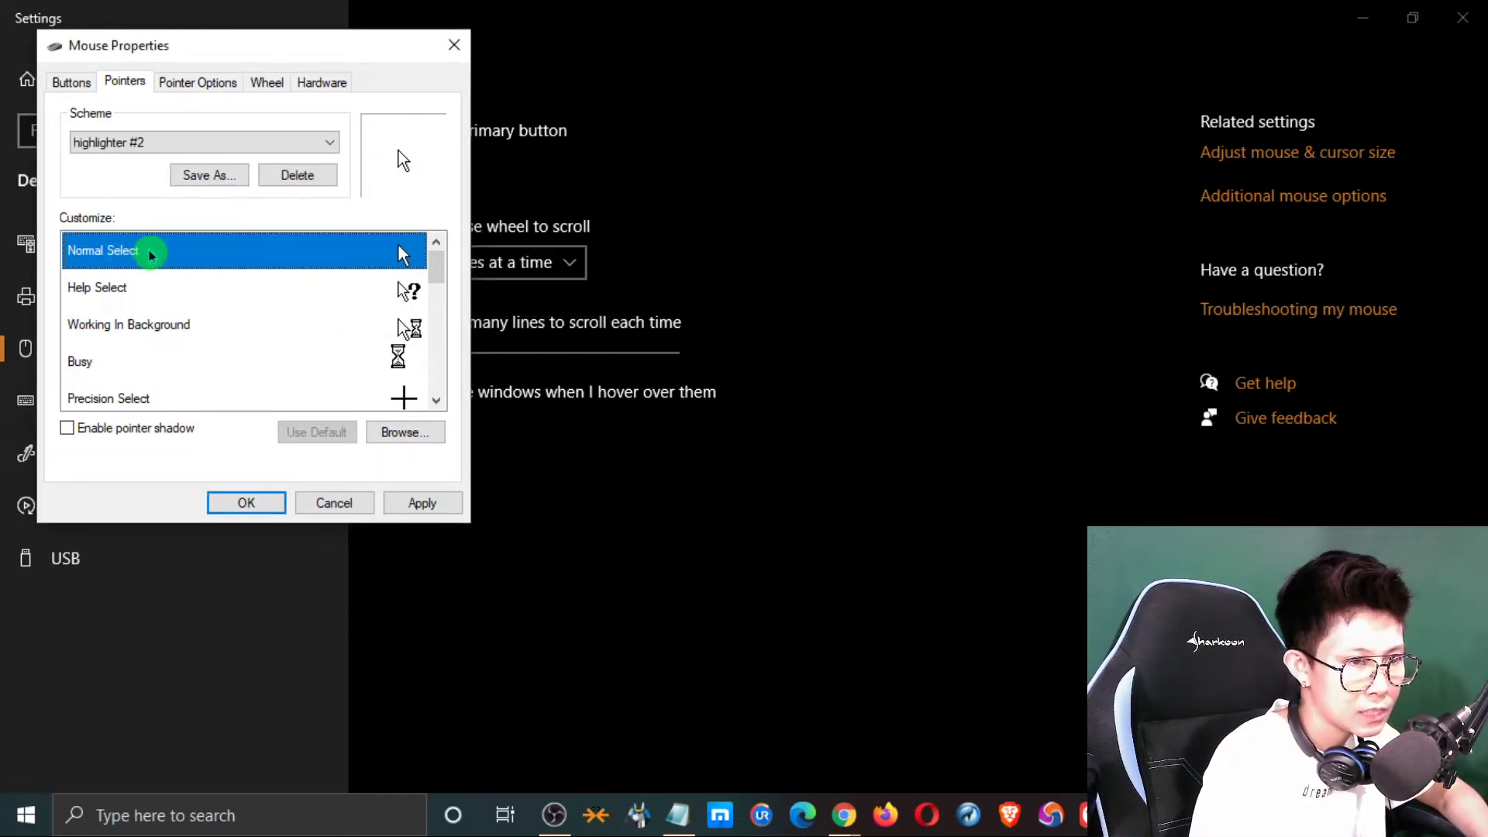
Step: Assign the Green Highlighted Black Cursor file from the Cursors folder to the Normal Select pointer
{"action": "left_click", "coordinate": [403, 434]}
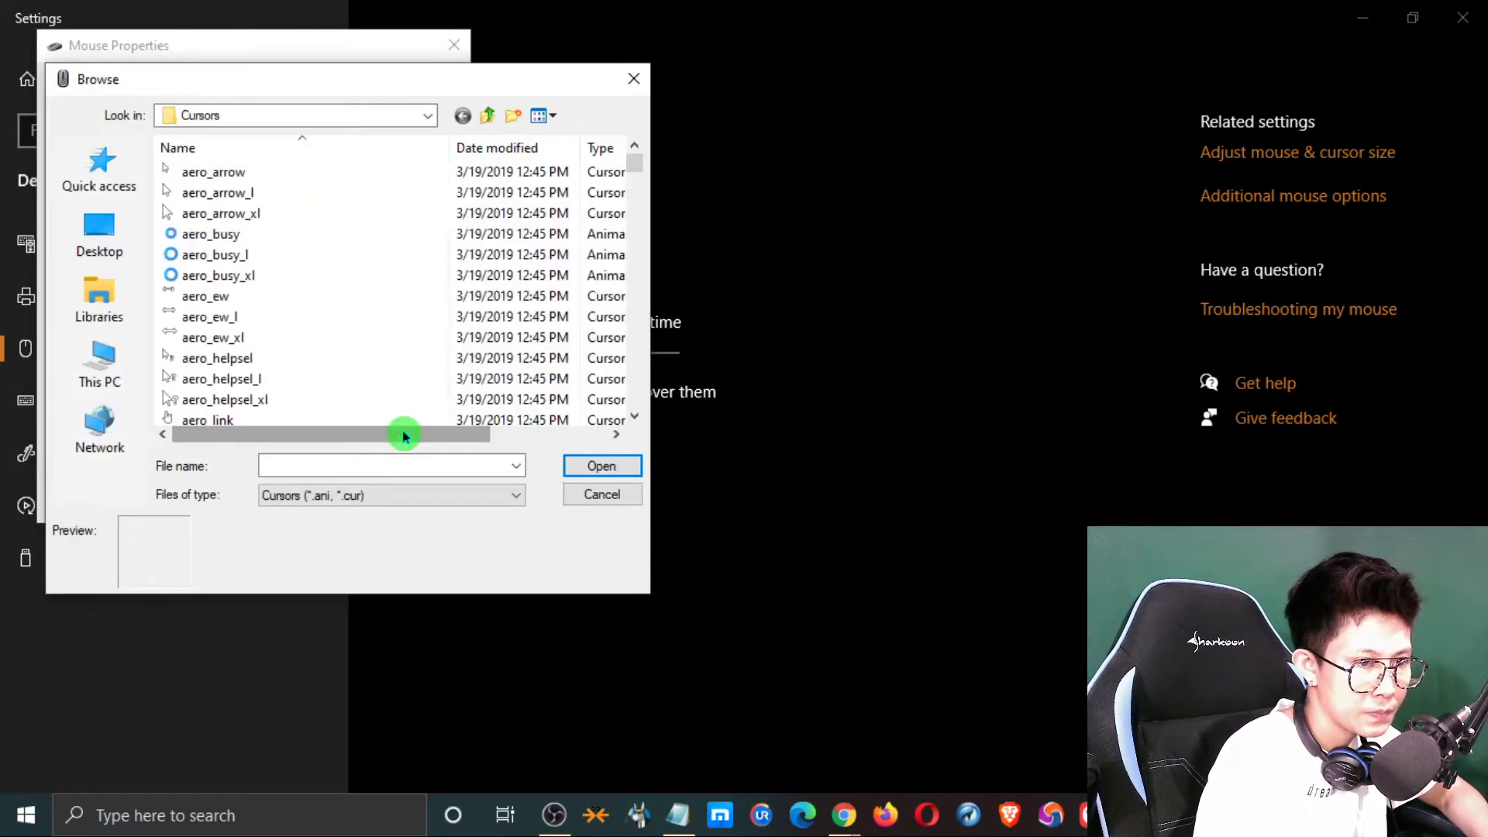
{"action": "scroll", "coordinate": [342, 320], "scroll_direction": "down", "scroll_amount": 12}
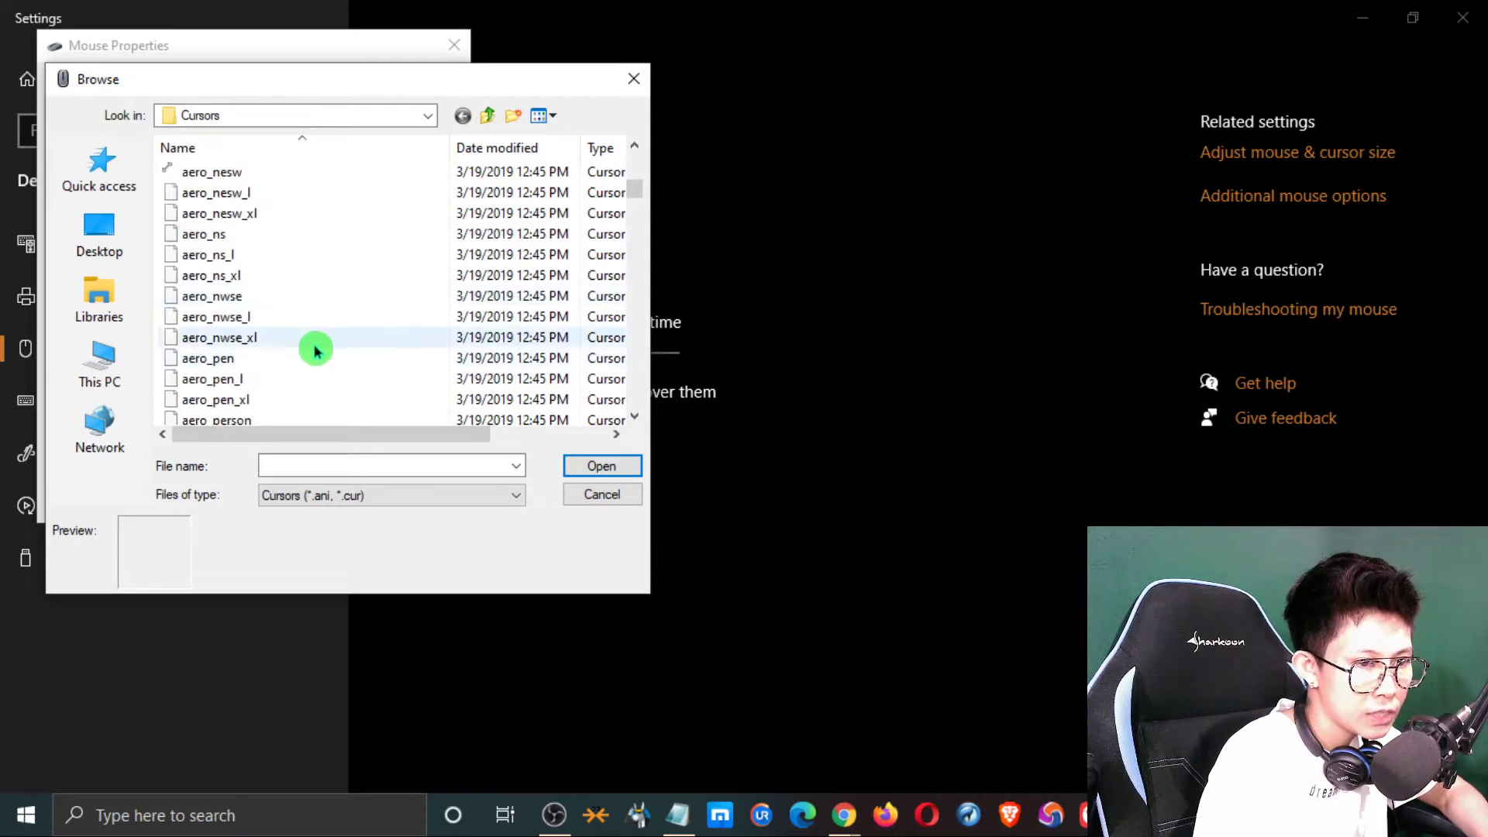
{"action": "scroll", "coordinate": [311, 350], "scroll_direction": "down", "scroll_amount": 13}
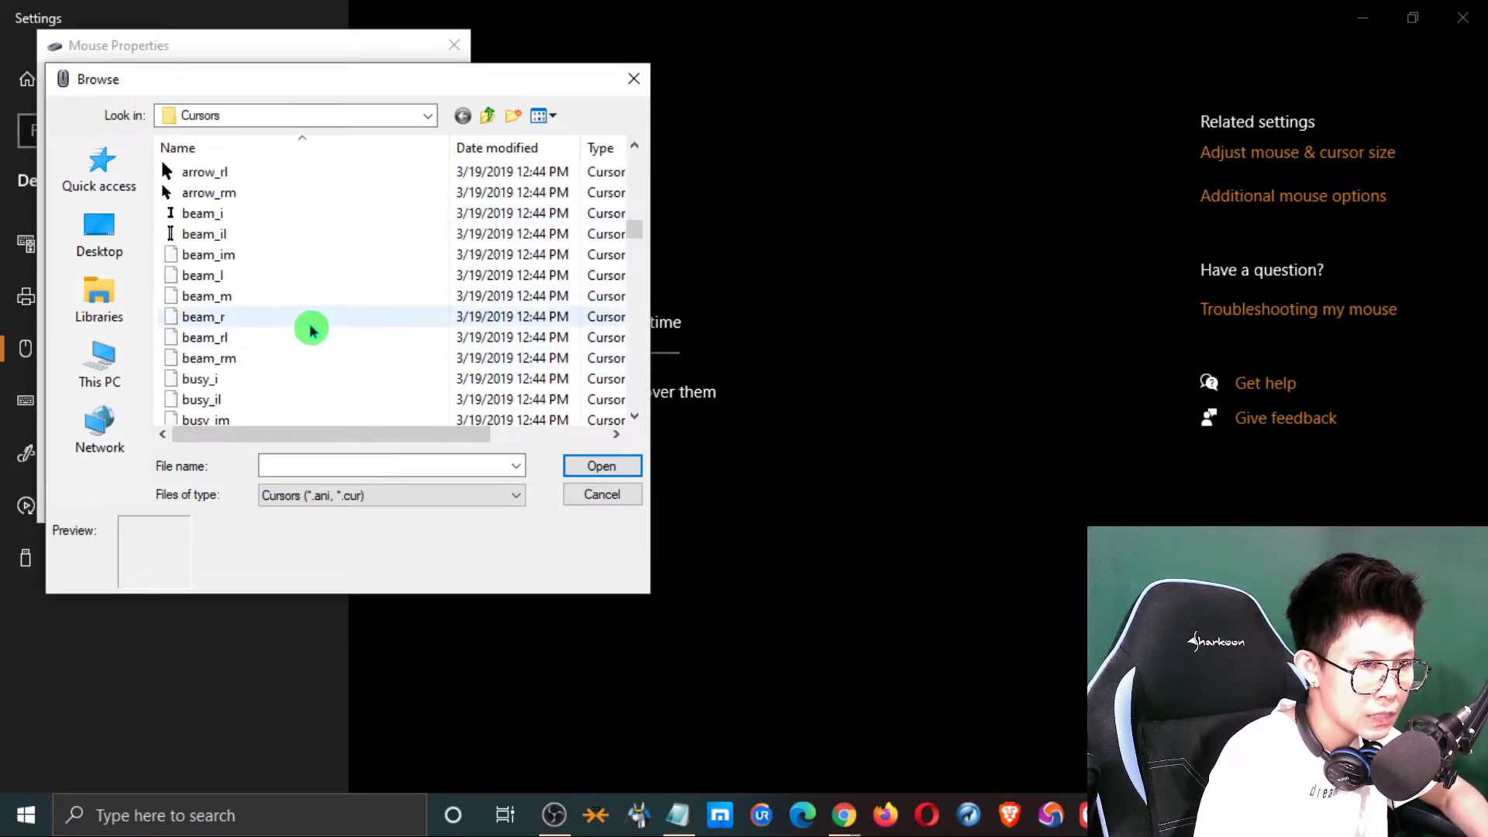
{"action": "scroll", "coordinate": [291, 312], "scroll_direction": "down", "scroll_amount": 2}
{"action": "scroll", "coordinate": [299, 314], "scroll_direction": "up", "scroll_amount": 2}
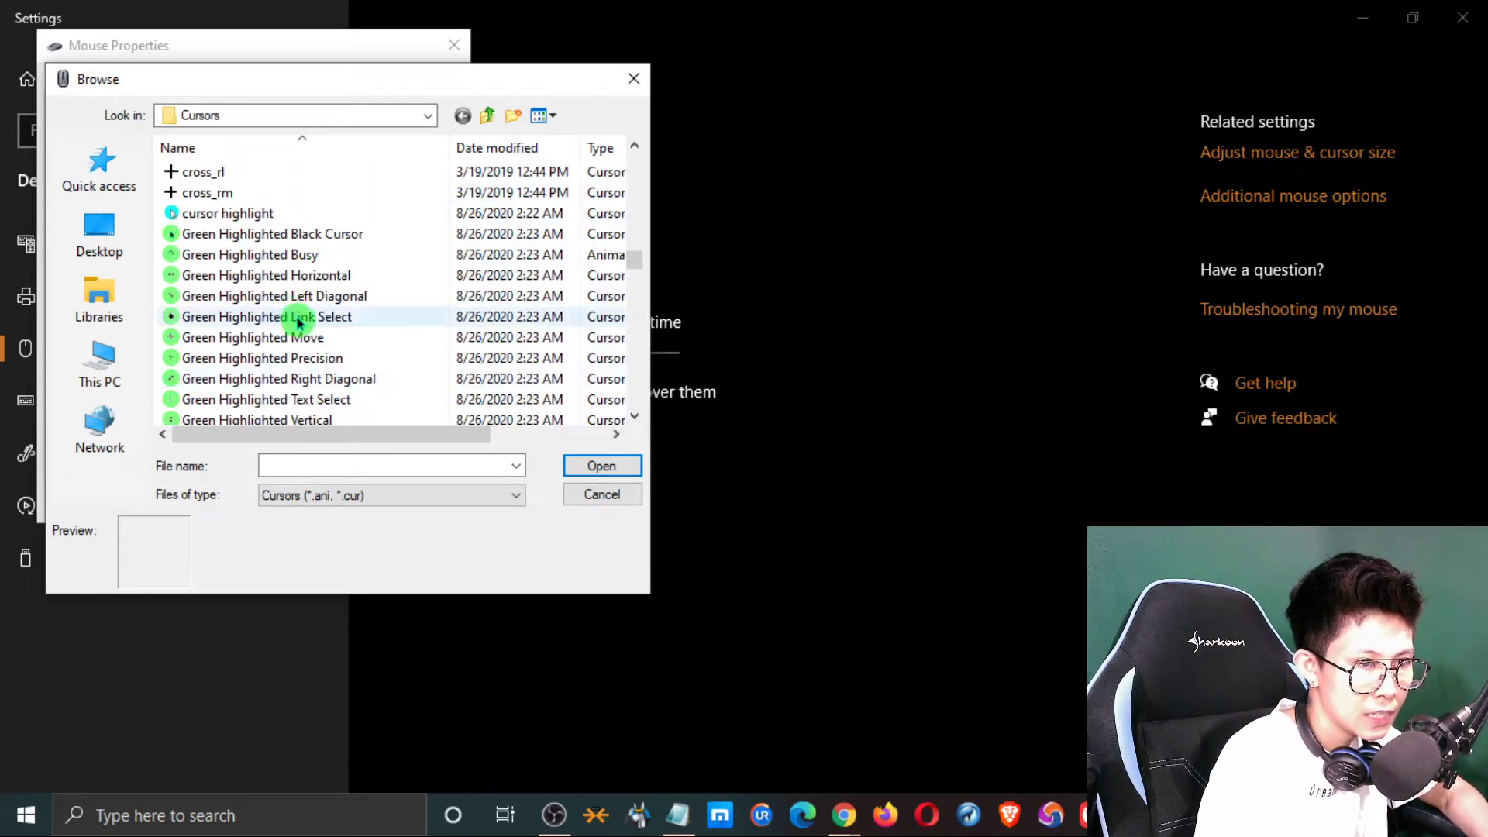
{"action": "left_click", "coordinate": [245, 236]}
{"action": "left_click", "coordinate": [593, 467]}
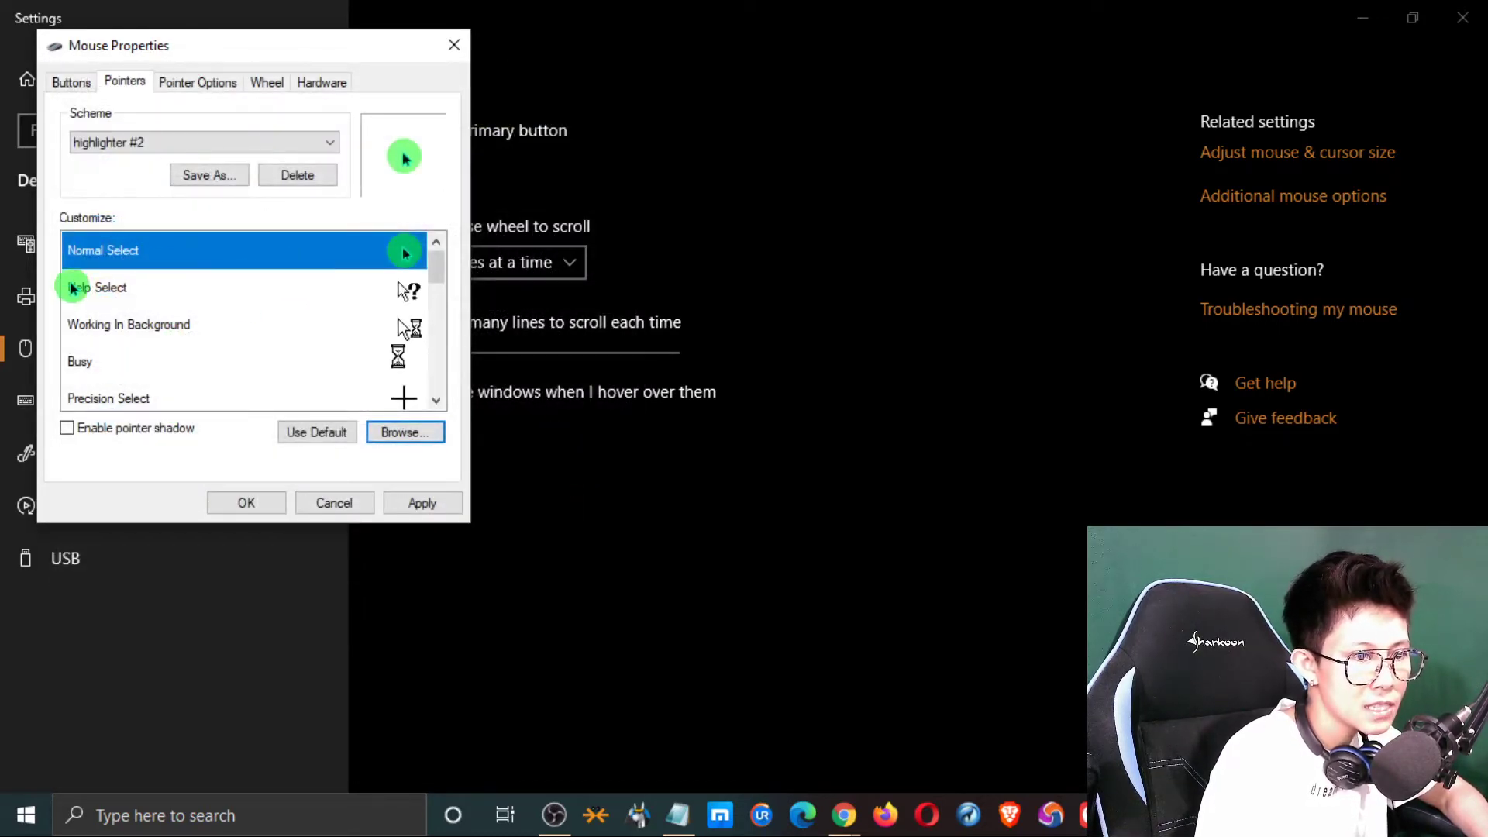
{"action": "left_click", "coordinate": [165, 290]}
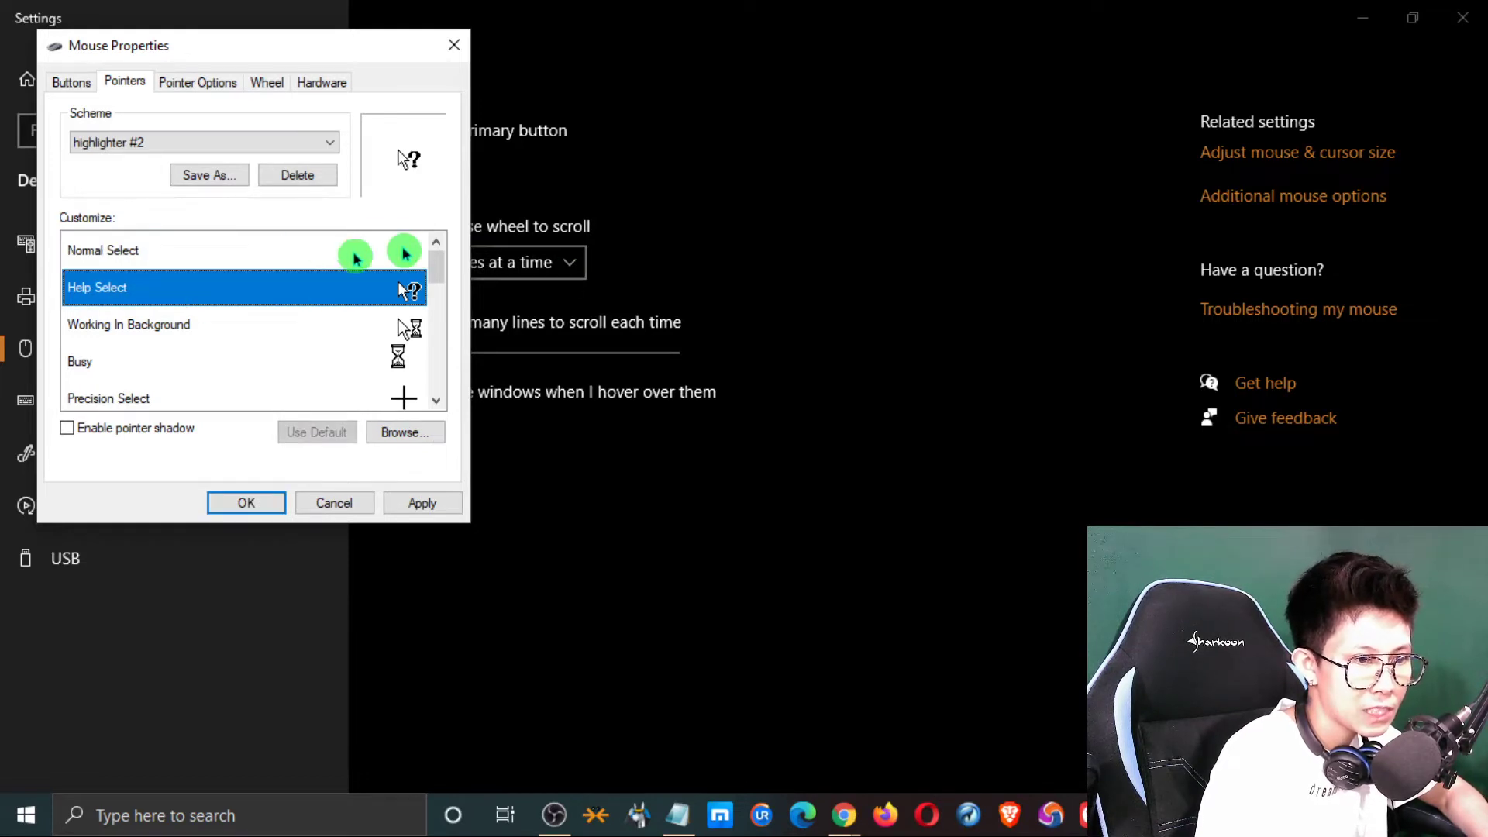
{"action": "left_click", "coordinate": [192, 326]}
{"action": "left_click", "coordinate": [193, 292]}
{"action": "left_click", "coordinate": [200, 323]}
Step: Assign the Green Highlighted Busy cursor file to the Busy pointer
{"action": "scroll", "coordinate": [245, 354], "scroll_direction": "down", "scroll_amount": 1}
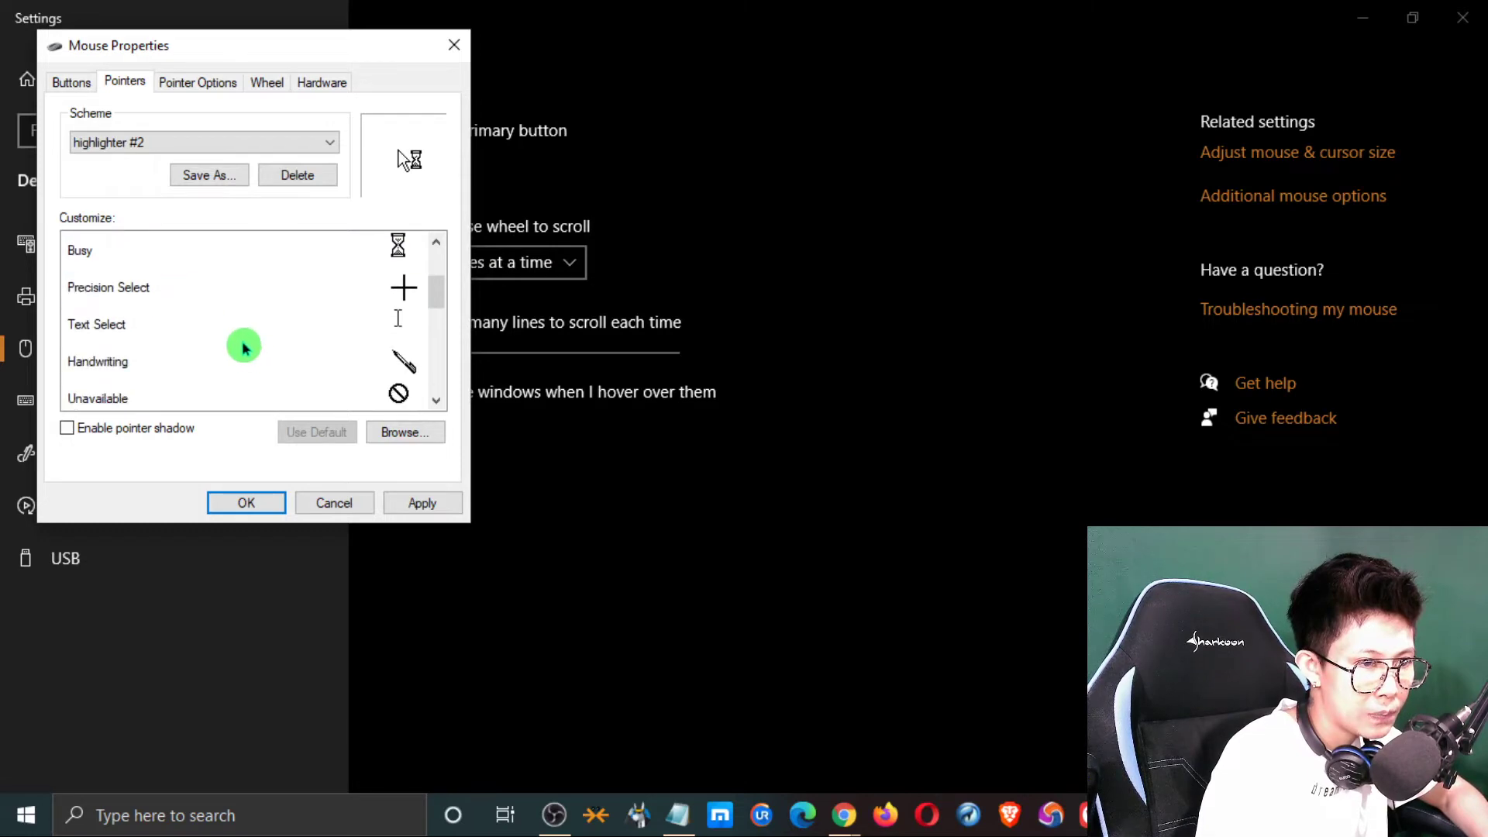
{"action": "left_click", "coordinate": [184, 256]}
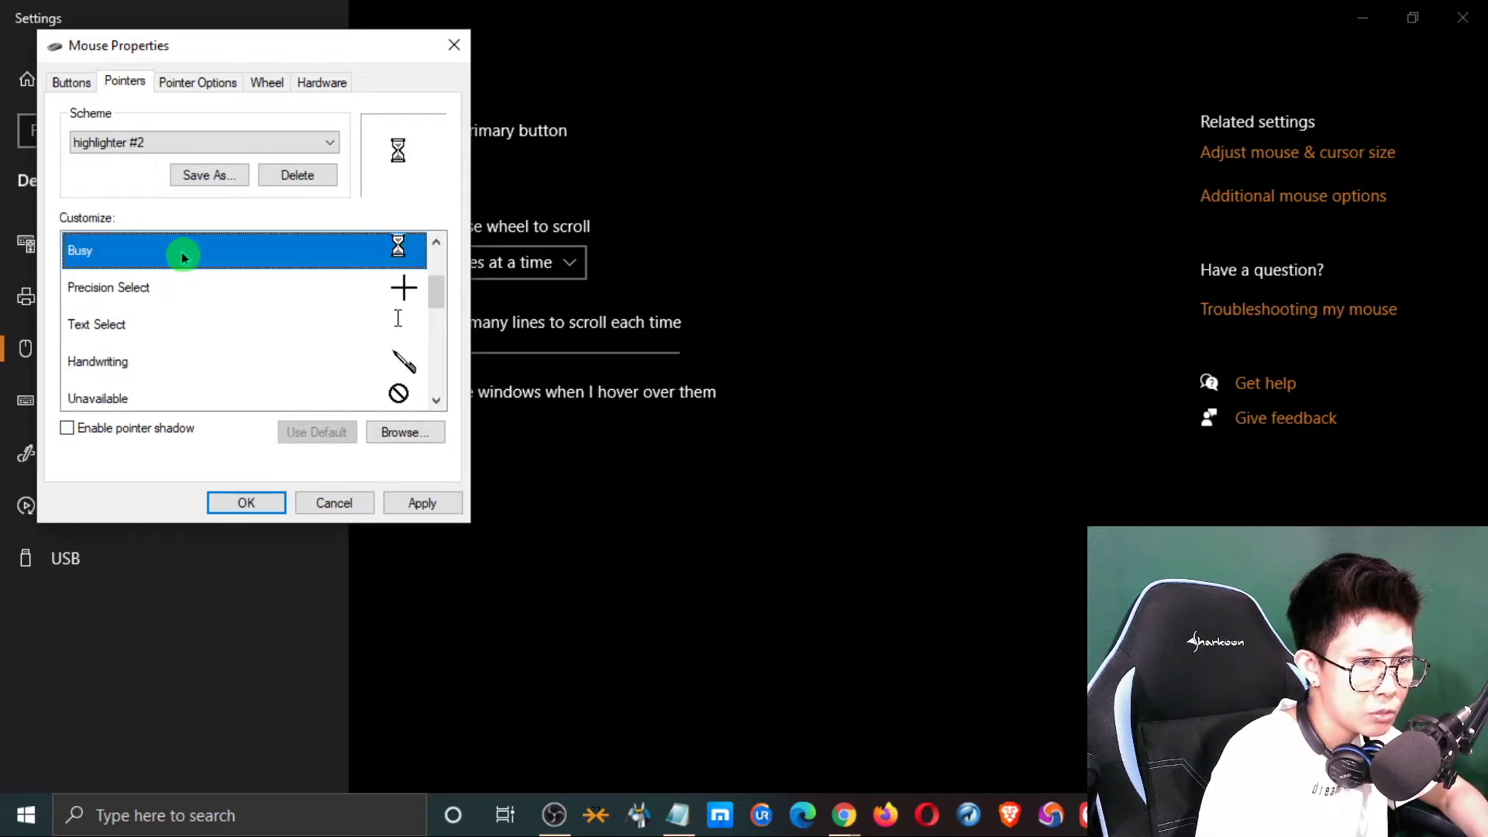
{"action": "left_click", "coordinate": [396, 435]}
{"action": "scroll", "coordinate": [302, 303], "scroll_direction": "down", "scroll_amount": 8}
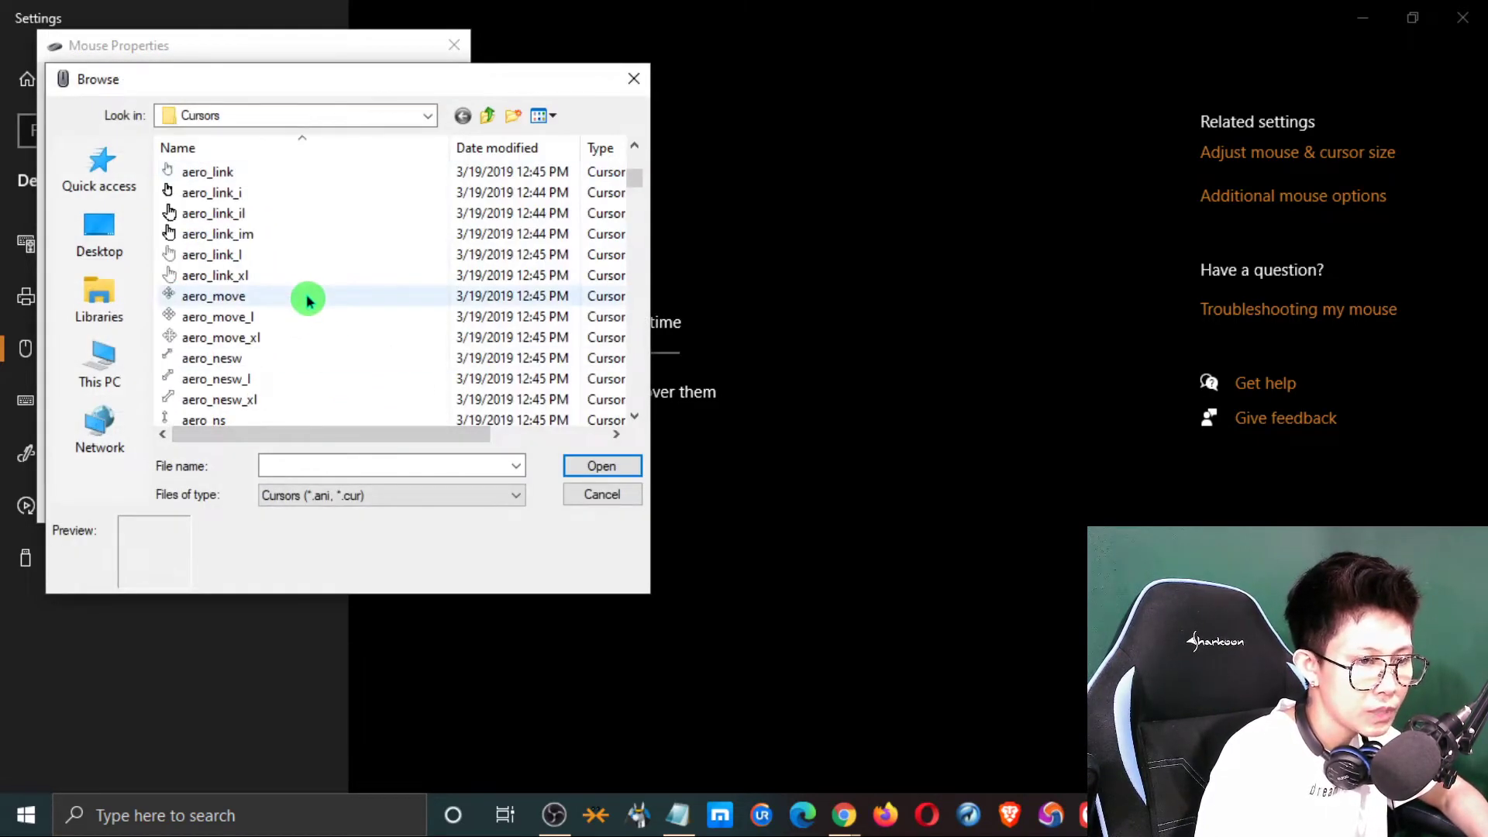
{"action": "scroll", "coordinate": [310, 311], "scroll_direction": "down", "scroll_amount": 17}
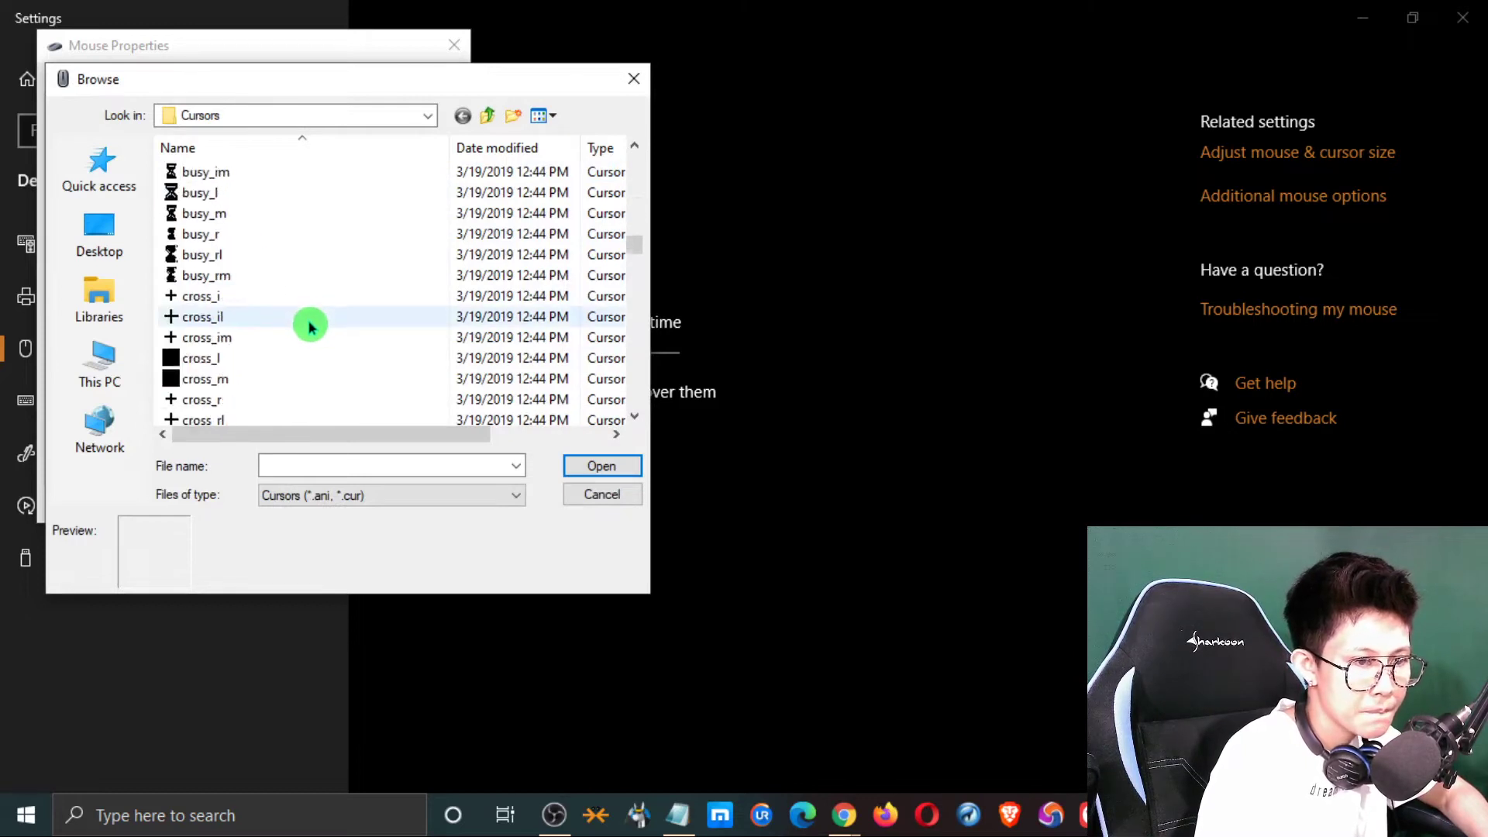
{"action": "scroll", "coordinate": [294, 331], "scroll_direction": "down", "scroll_amount": 1}
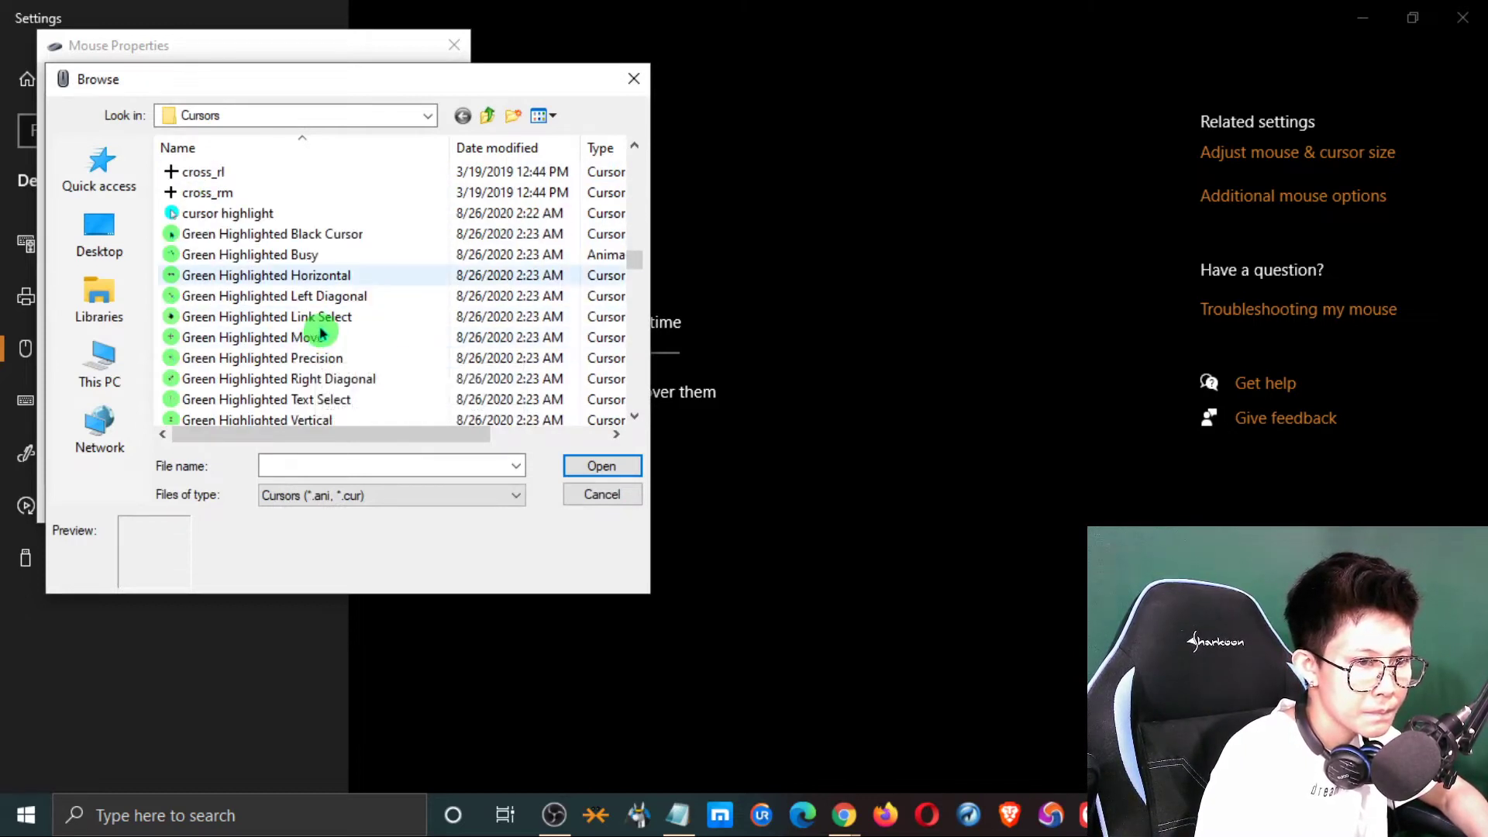
{"action": "left_click", "coordinate": [280, 256]}
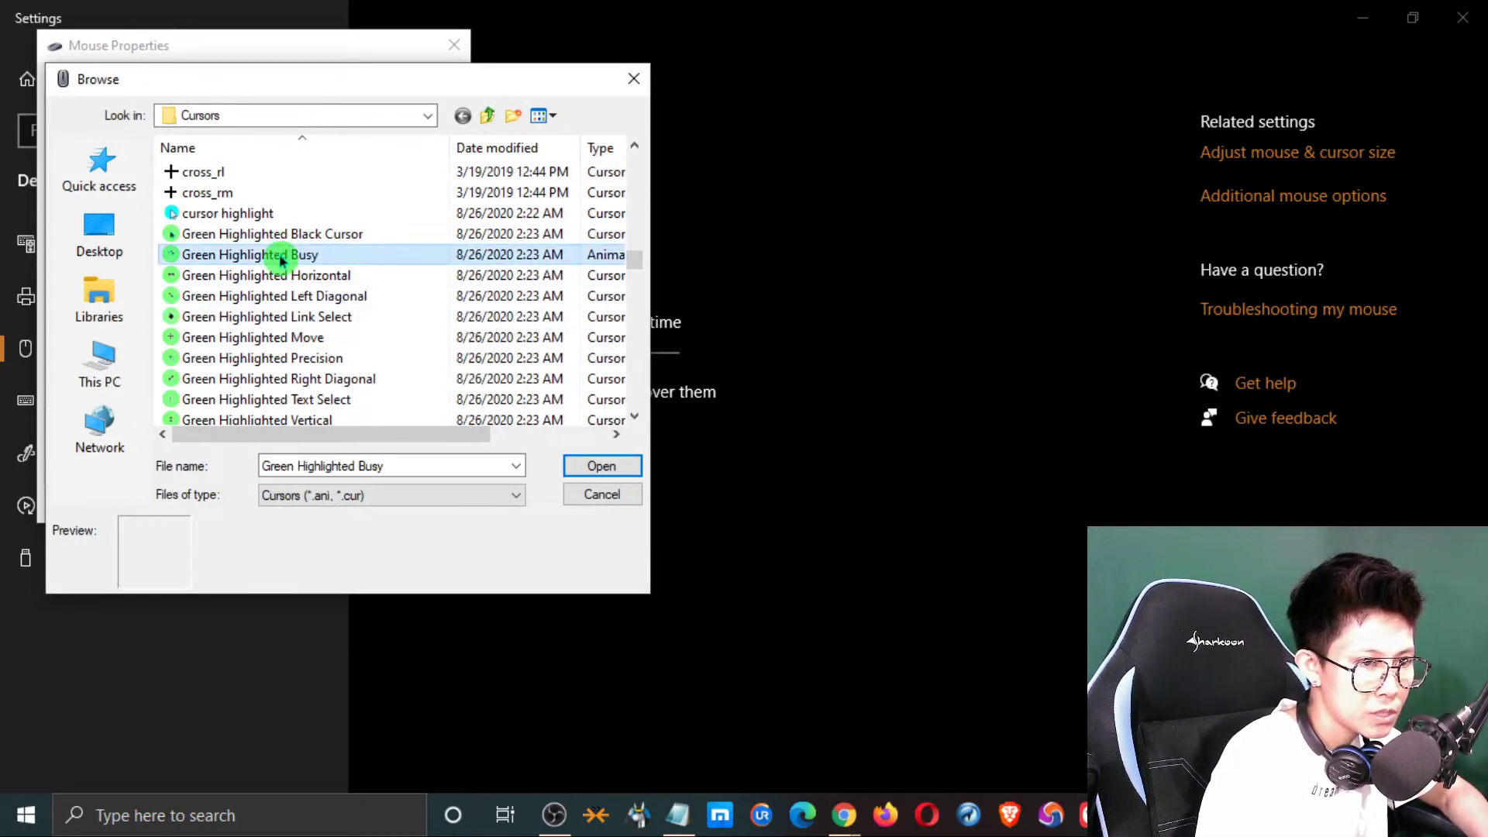
{"action": "left_click", "coordinate": [593, 467]}
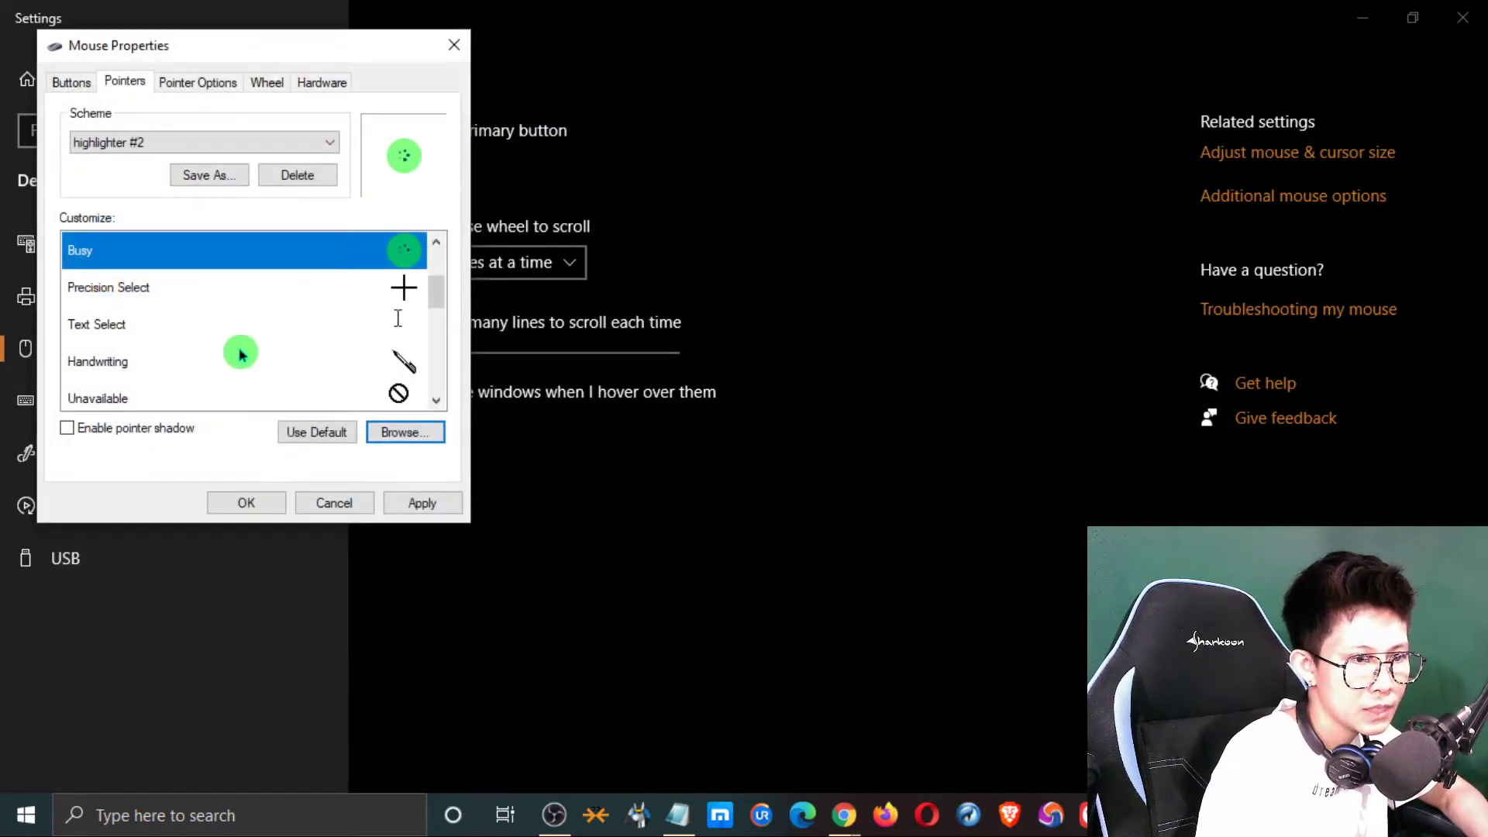
Step: Assign the Green Highlighted Precision cursor file to the Precision Select pointer
{"action": "scroll", "coordinate": [249, 380], "scroll_direction": "up", "scroll_amount": 1}
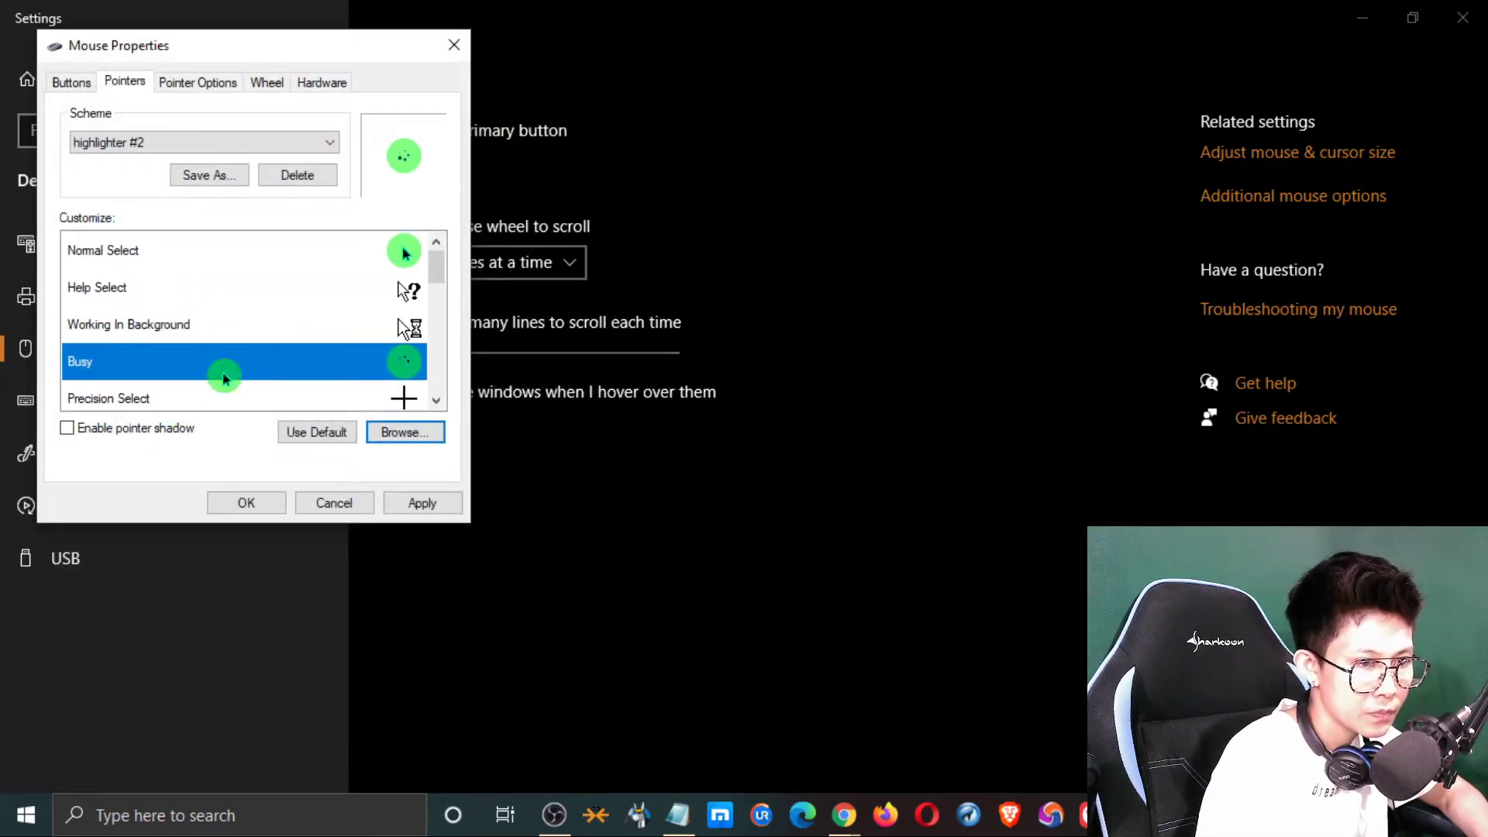
{"action": "scroll", "coordinate": [224, 378], "scroll_direction": "down", "scroll_amount": 1}
{"action": "left_click", "coordinate": [271, 294]}
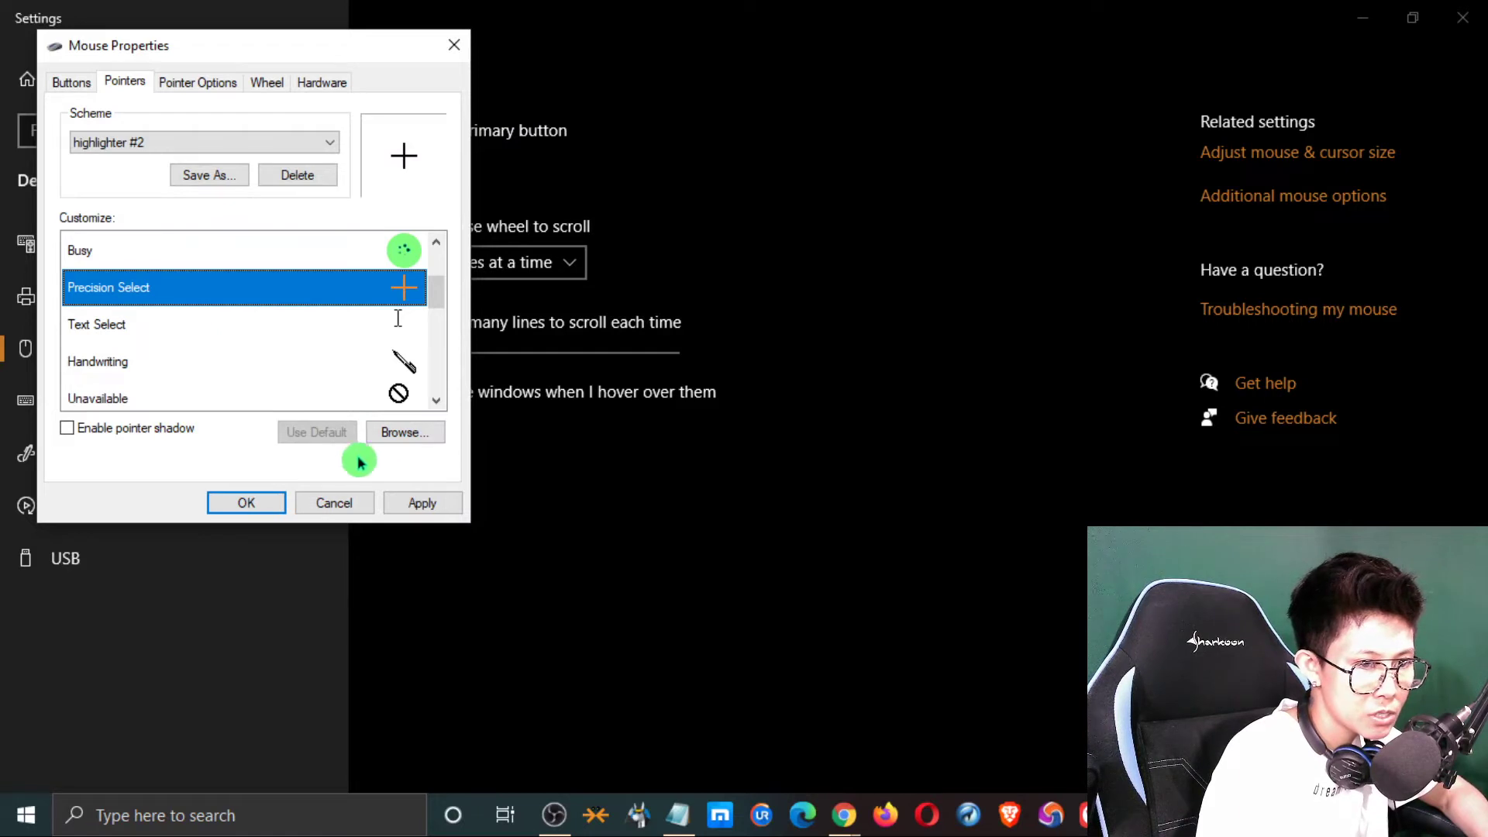
{"action": "left_click", "coordinate": [399, 432]}
{"action": "scroll", "coordinate": [288, 338], "scroll_direction": "down", "scroll_amount": 4}
{"action": "scroll", "coordinate": [288, 337], "scroll_direction": "down", "scroll_amount": 15}
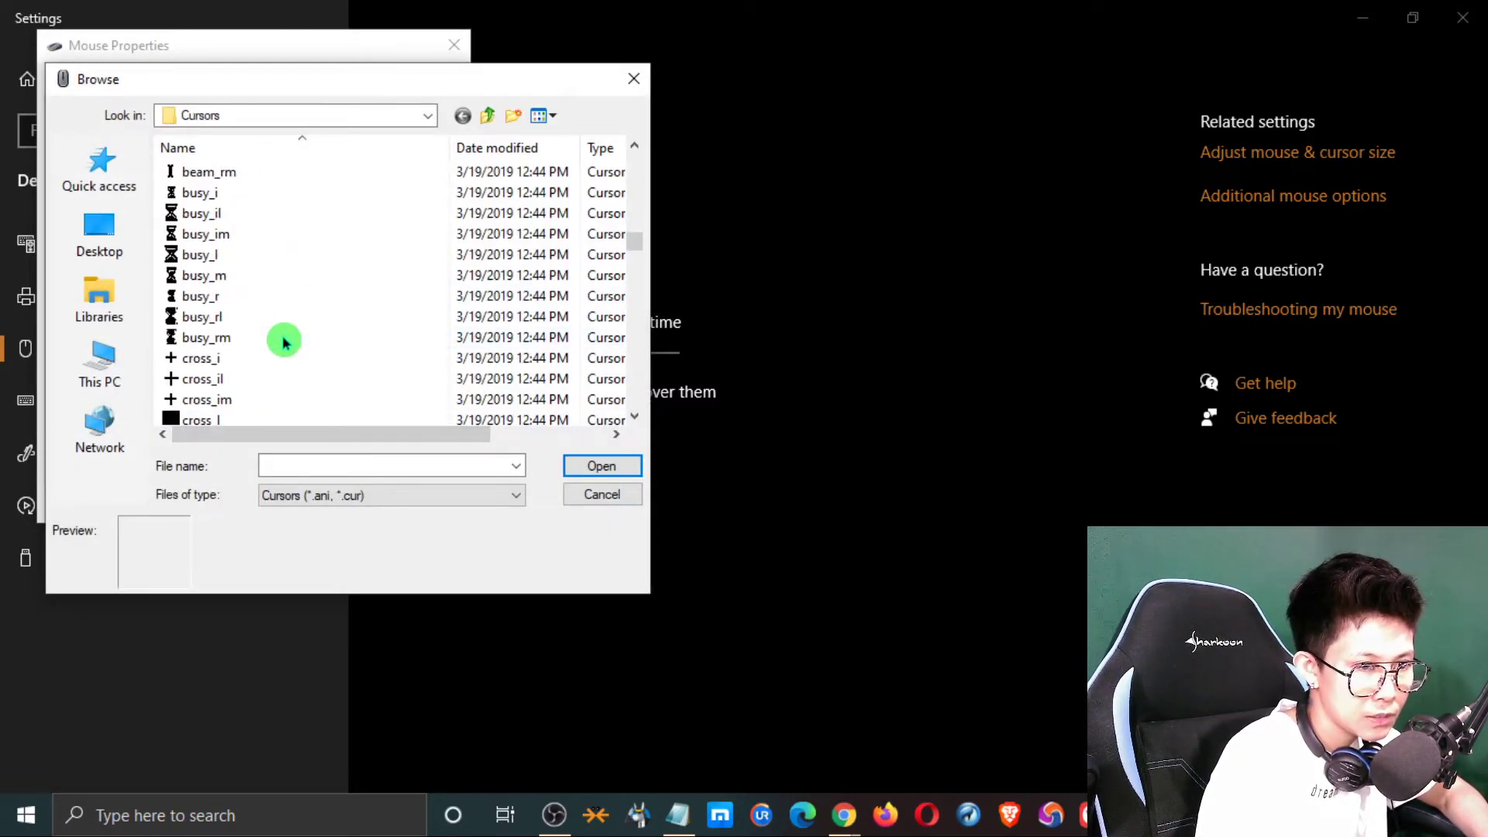
{"action": "scroll", "coordinate": [286, 337], "scroll_direction": "down", "scroll_amount": 5}
{"action": "scroll", "coordinate": [385, 371], "scroll_direction": "down", "scroll_amount": 1}
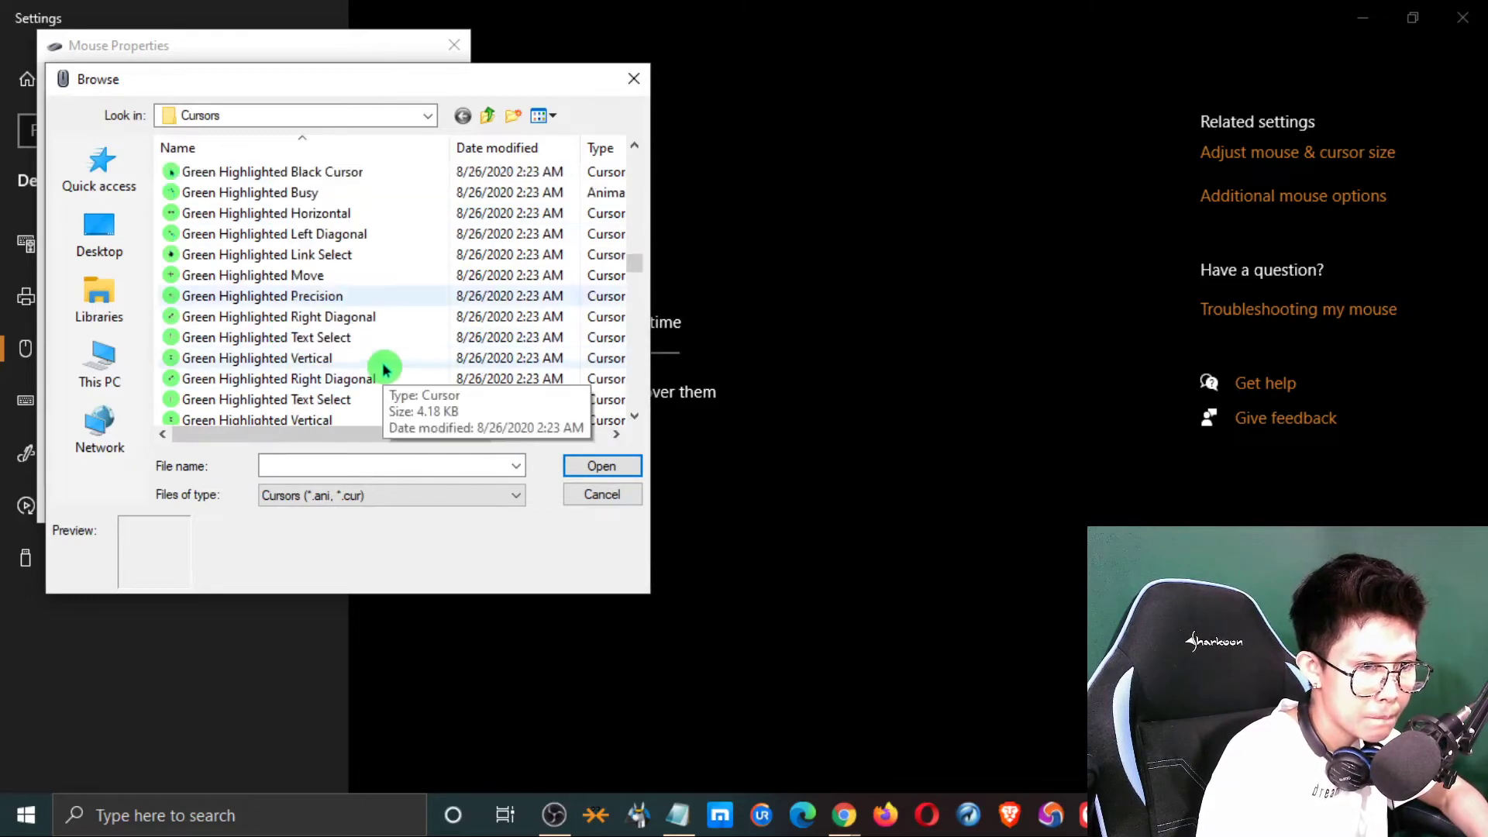
{"action": "left_click", "coordinate": [601, 467]}
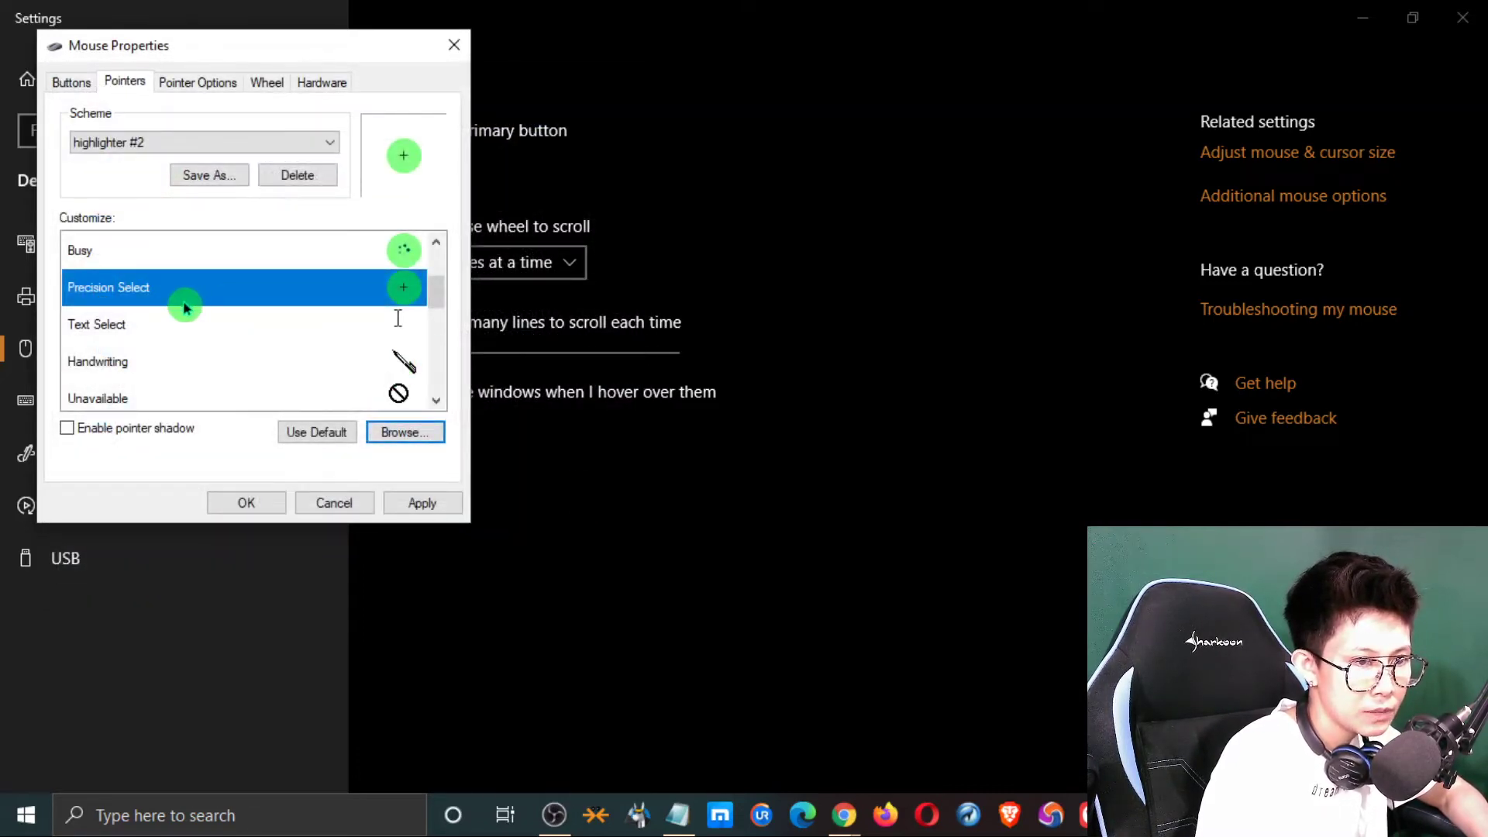
{"action": "left_click", "coordinate": [124, 325]}
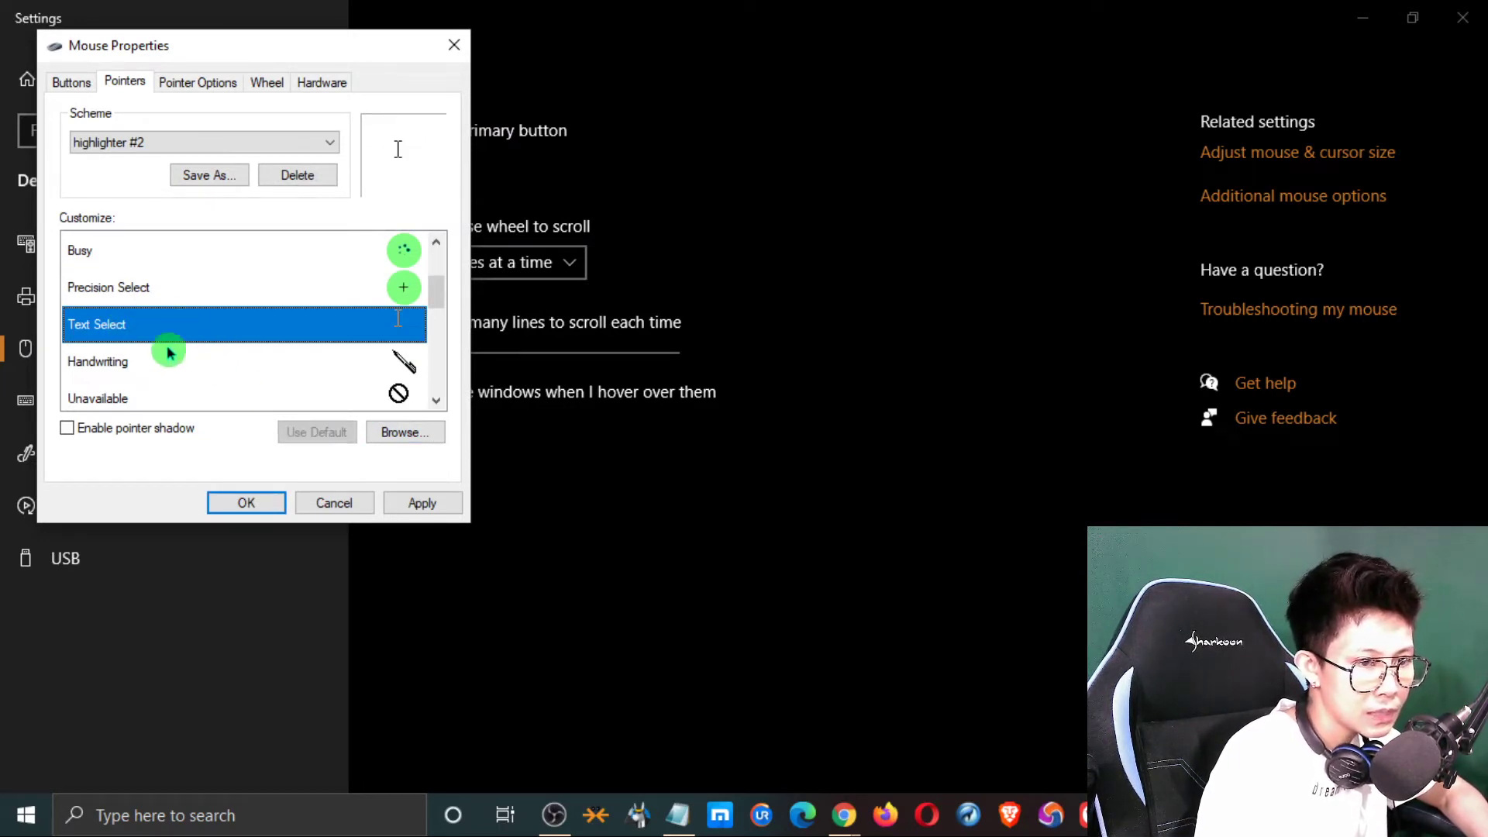
{"action": "left_click", "coordinate": [406, 434]}
{"action": "scroll", "coordinate": [322, 372], "scroll_direction": "down", "scroll_amount": 6}
{"action": "scroll", "coordinate": [322, 380], "scroll_direction": "down", "scroll_amount": 12}
{"action": "scroll", "coordinate": [324, 372], "scroll_direction": "down", "scroll_amount": 9}
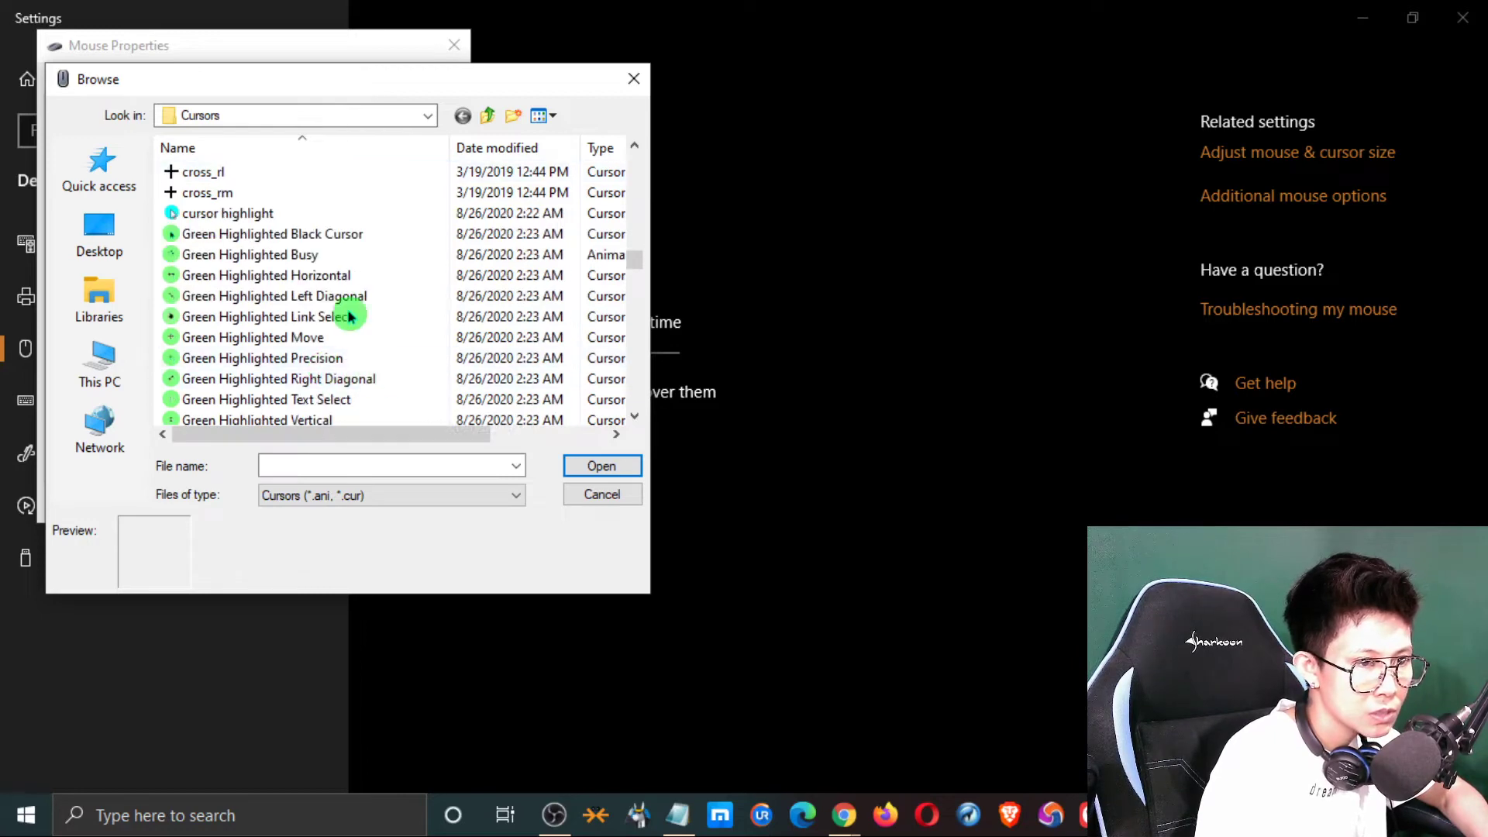
{"action": "scroll", "coordinate": [364, 343], "scroll_direction": "down", "scroll_amount": 1}
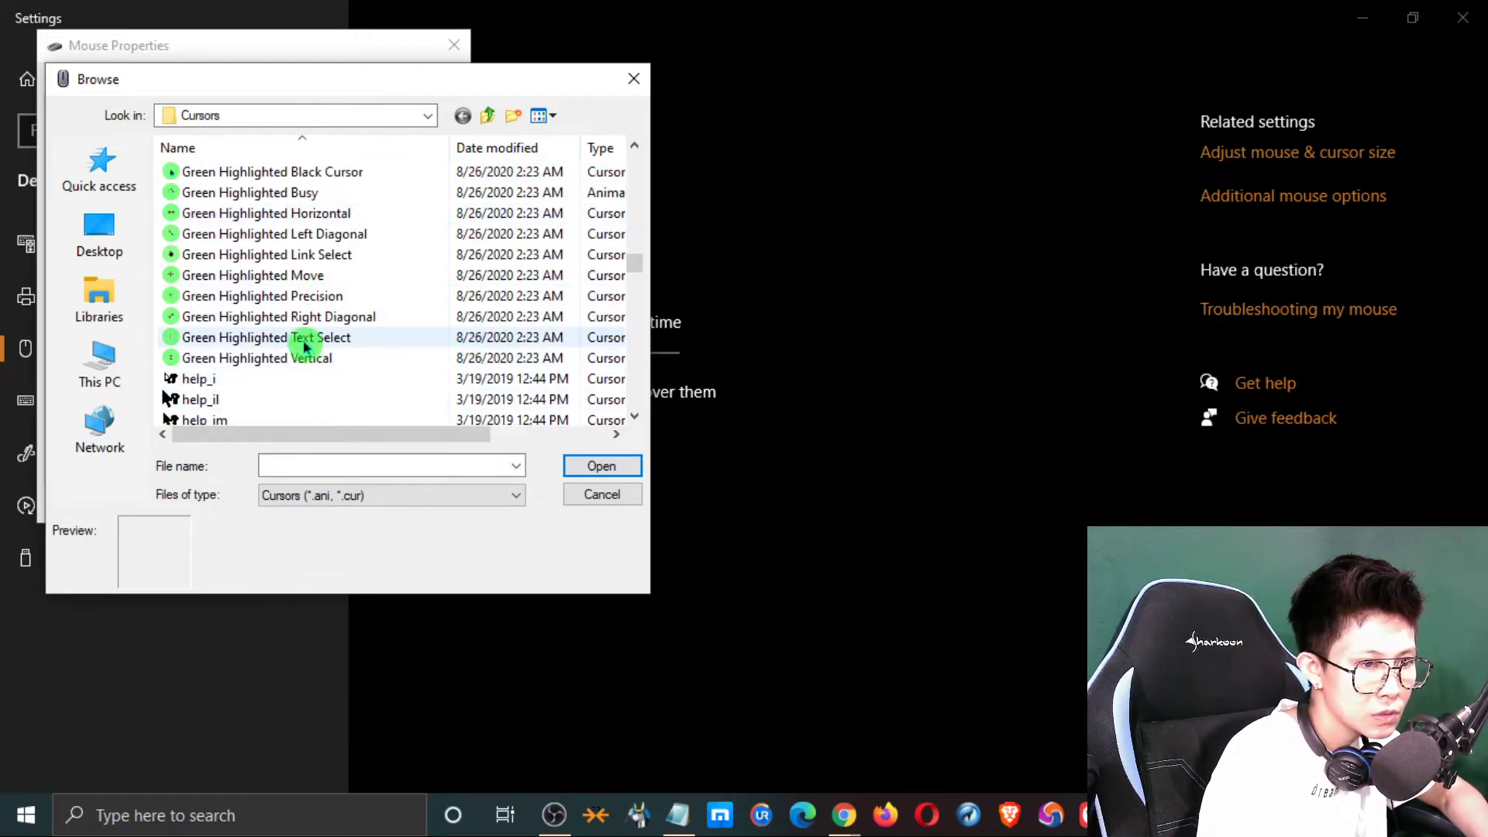
{"action": "left_click", "coordinate": [602, 495]}
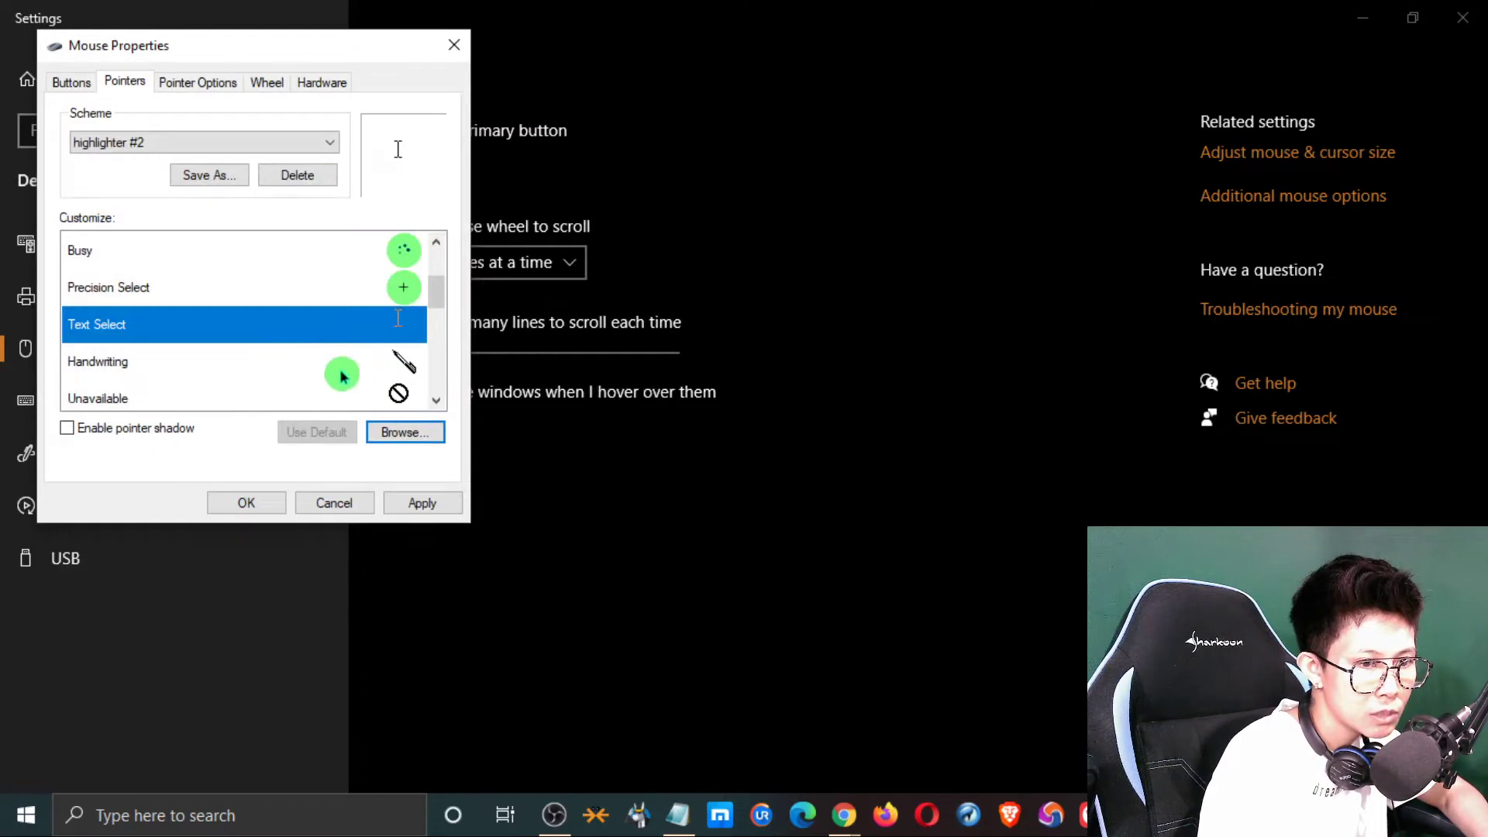
Step: Assign the Green Highlighted Text Select cursor file to the Text Select pointer
{"action": "left_click", "coordinate": [406, 431]}
{"action": "scroll", "coordinate": [325, 329], "scroll_direction": "down", "scroll_amount": 15}
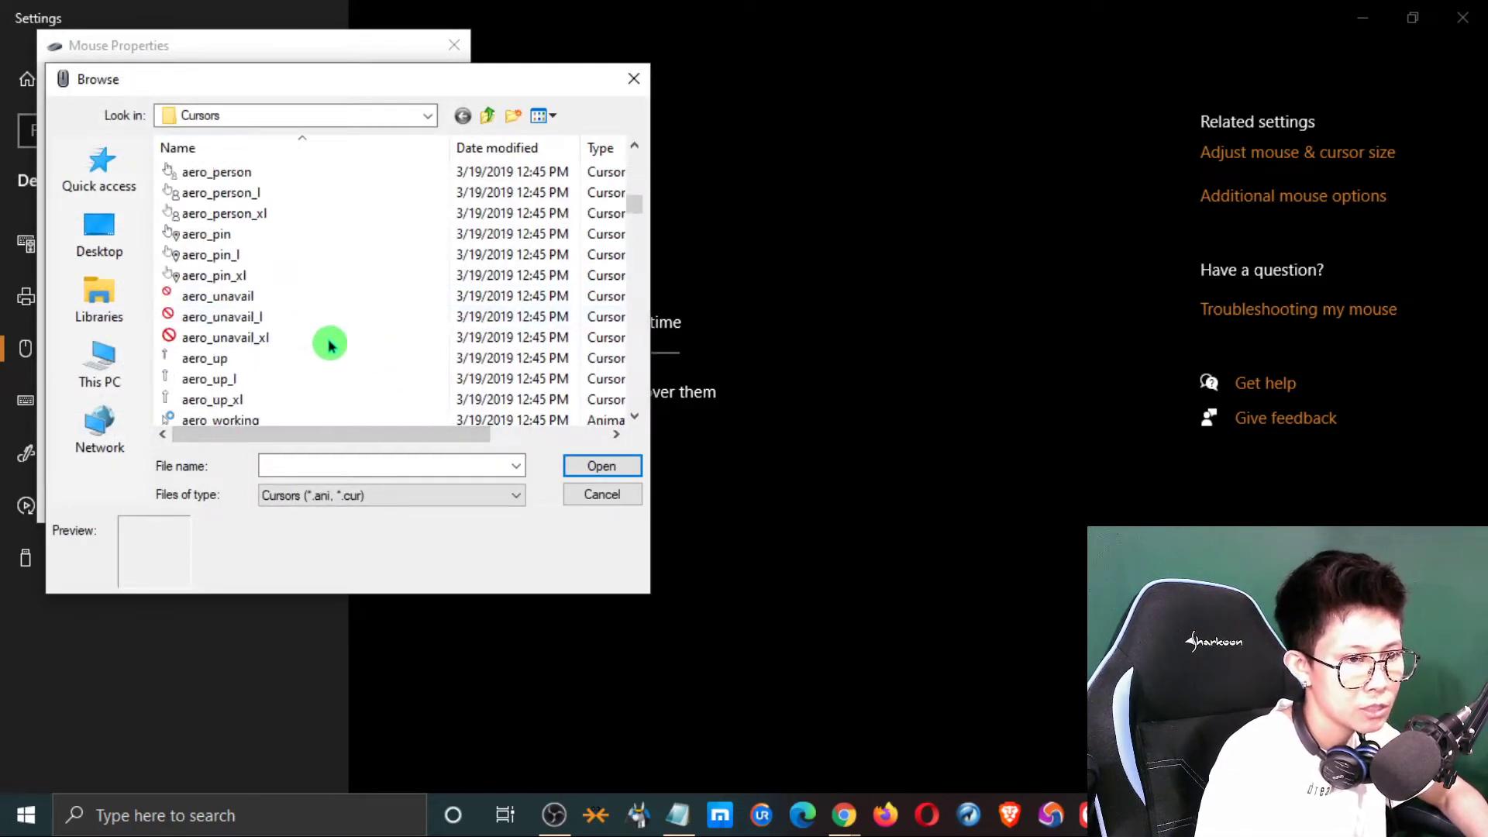
{"action": "scroll", "coordinate": [334, 352], "scroll_direction": "down", "scroll_amount": 2}
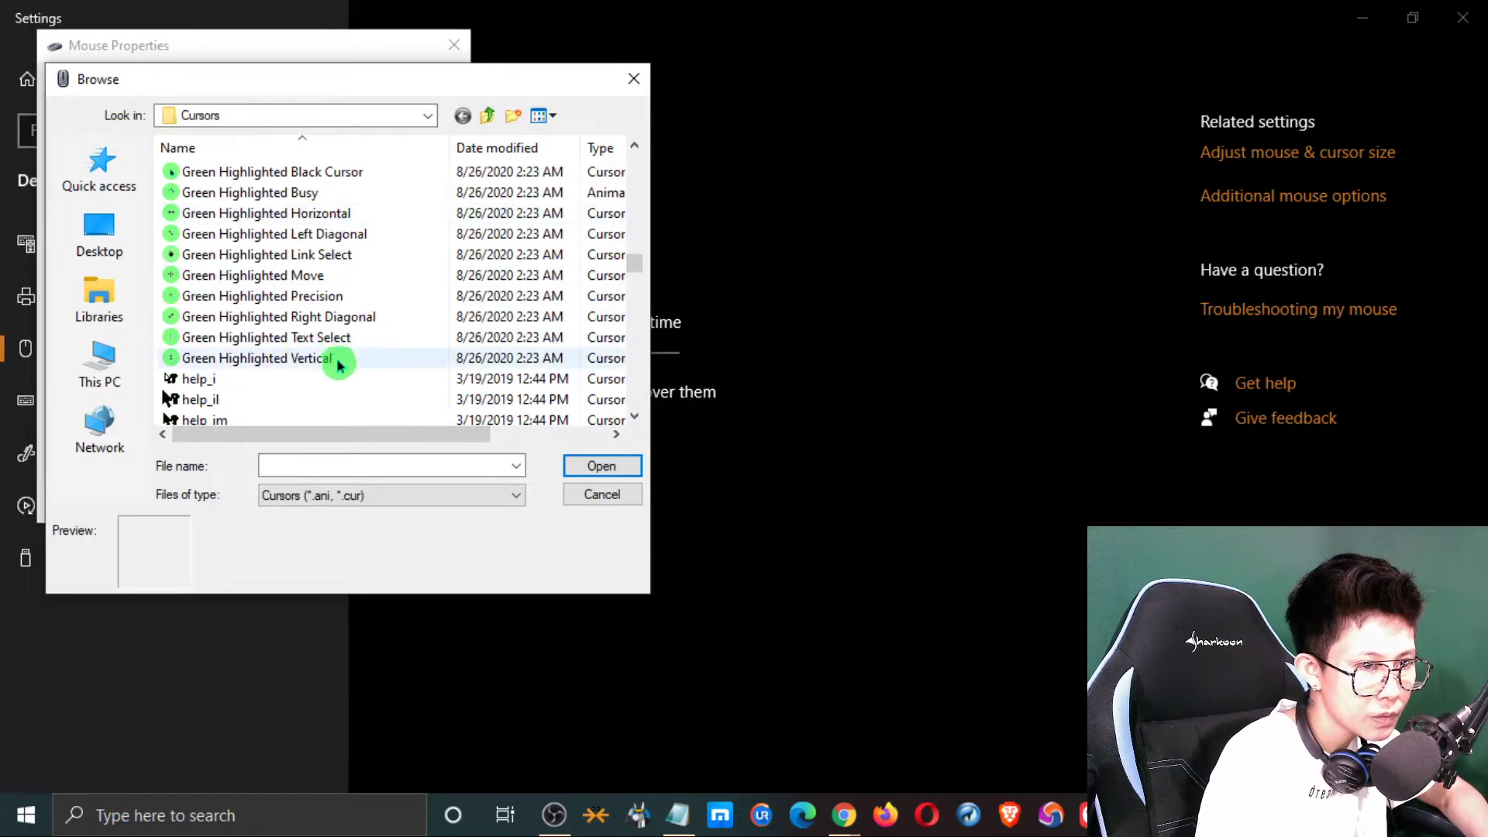
{"action": "left_click", "coordinate": [302, 337]}
{"action": "left_click", "coordinate": [600, 468]}
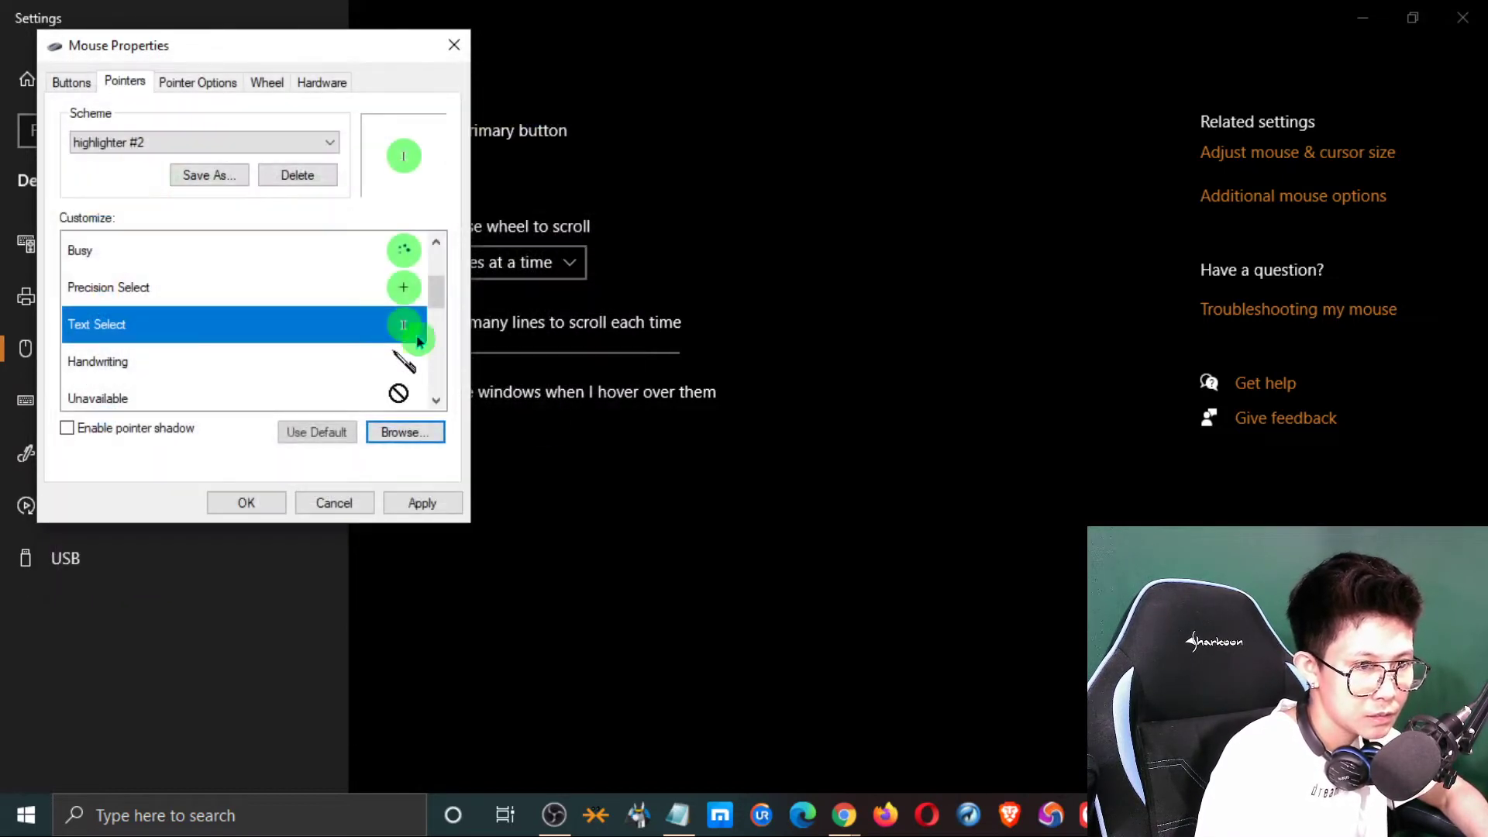
Step: Assign the Green Highlighted Vertical cursor file to the Vertical Resize pointer
{"action": "scroll", "coordinate": [254, 317], "scroll_direction": "down", "scroll_amount": 1}
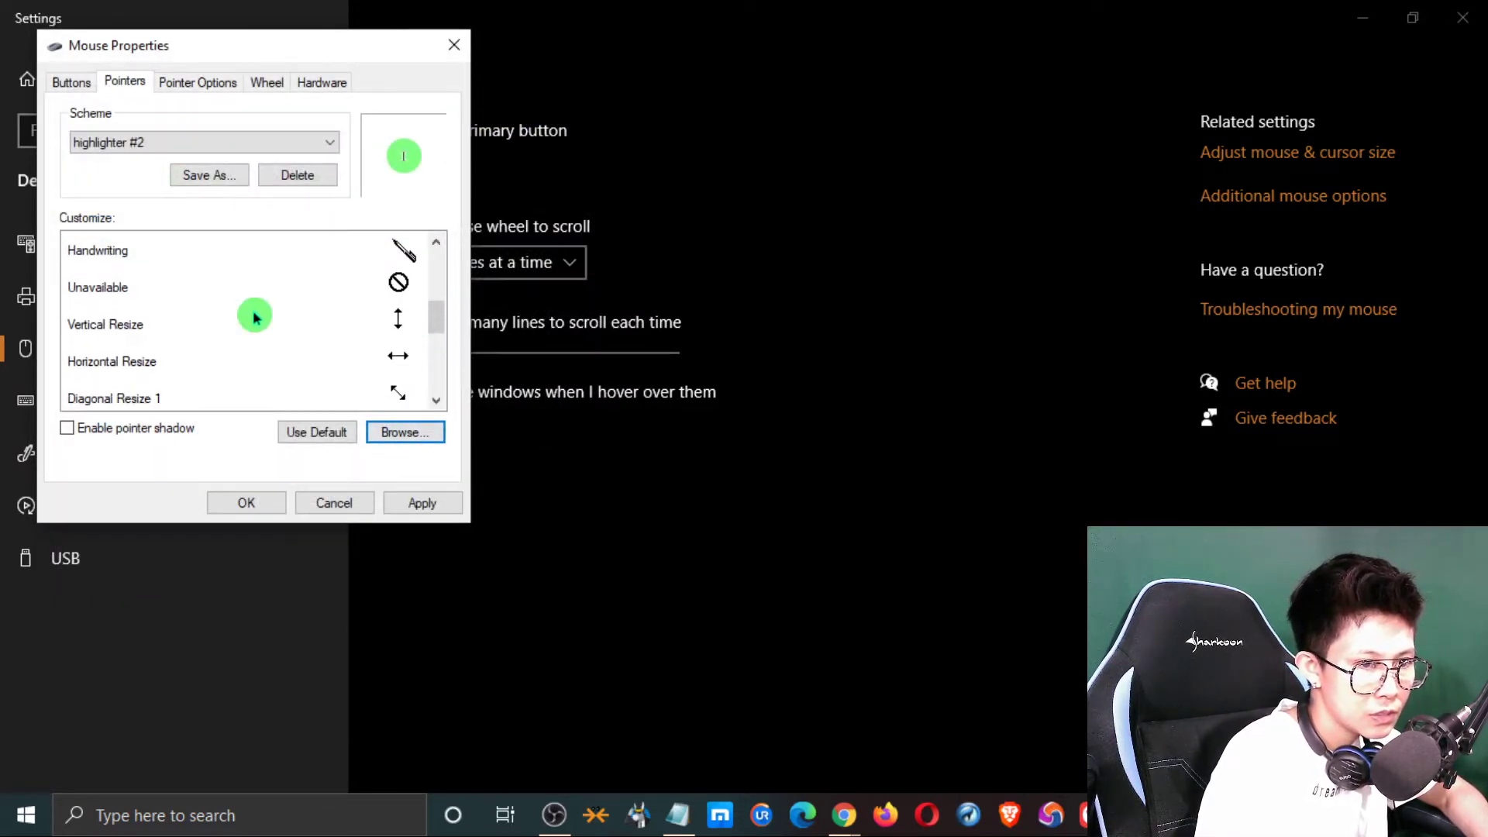
{"action": "left_click", "coordinate": [158, 325]}
{"action": "left_click", "coordinate": [403, 433]}
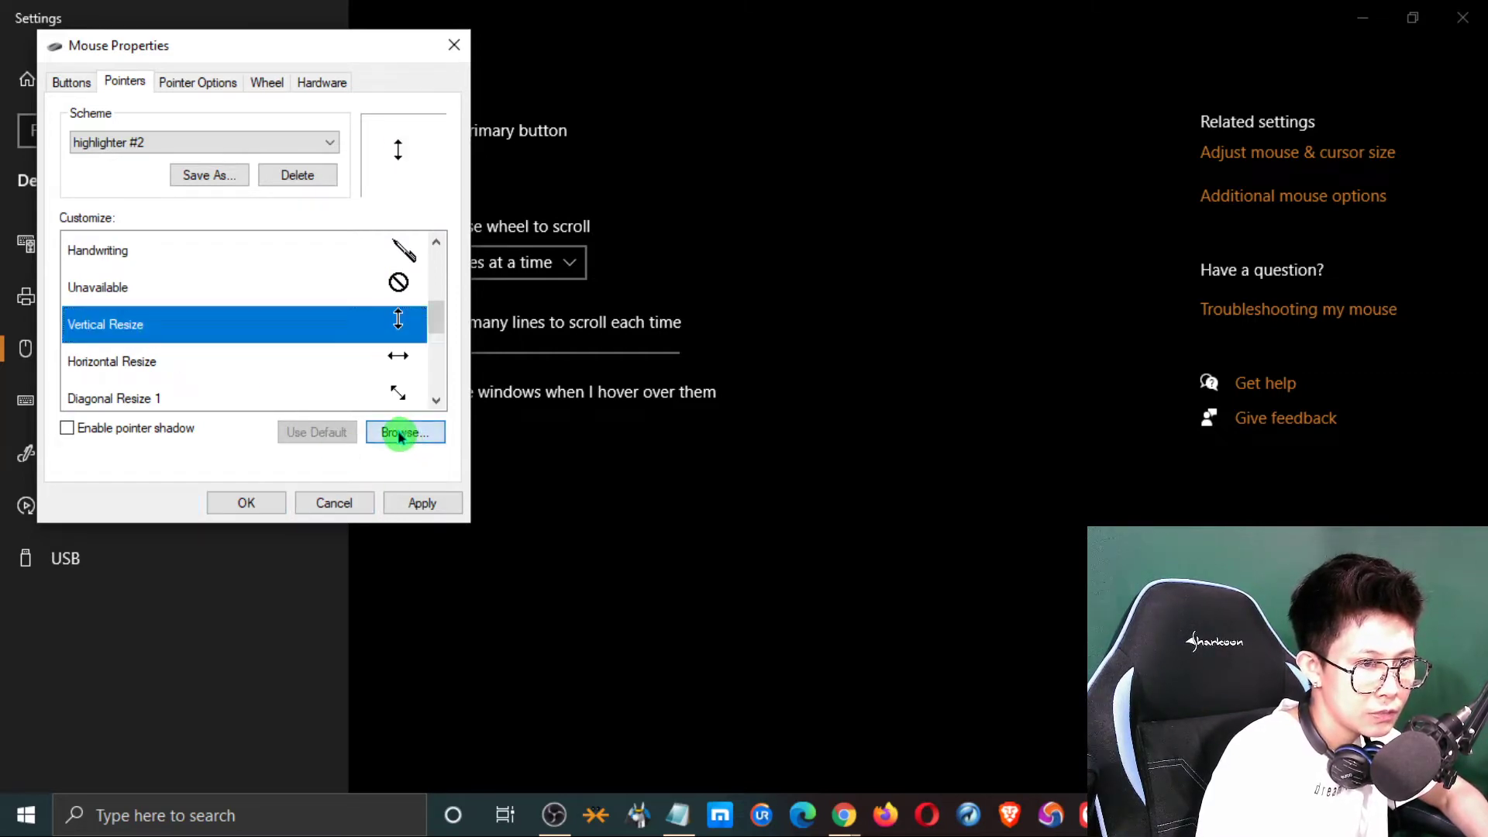
{"action": "scroll", "coordinate": [232, 372], "scroll_direction": "down", "scroll_amount": 8}
{"action": "scroll", "coordinate": [279, 372], "scroll_direction": "down", "scroll_amount": 15}
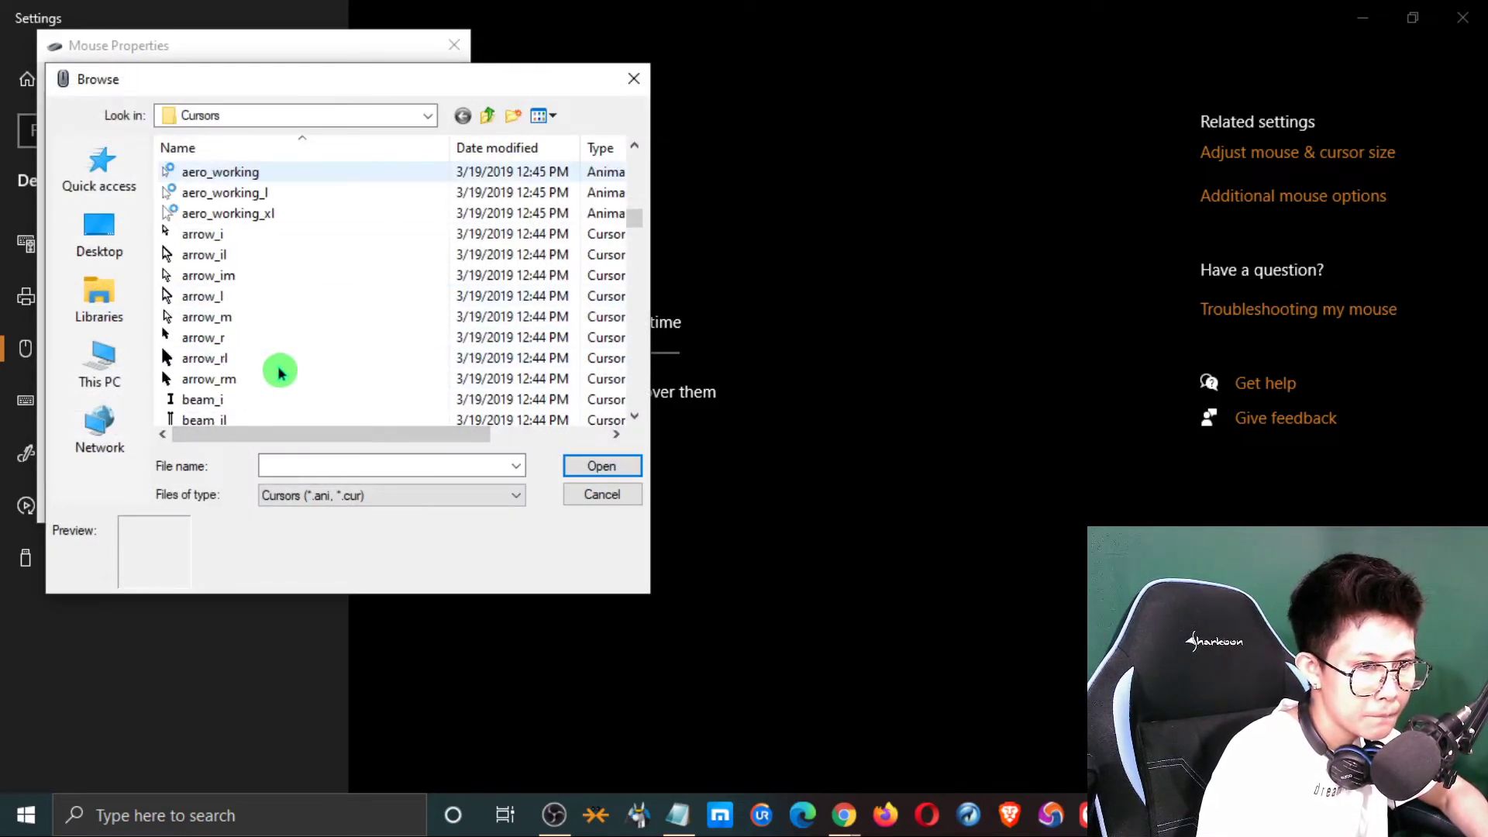
{"action": "scroll", "coordinate": [287, 369], "scroll_direction": "down", "scroll_amount": 2}
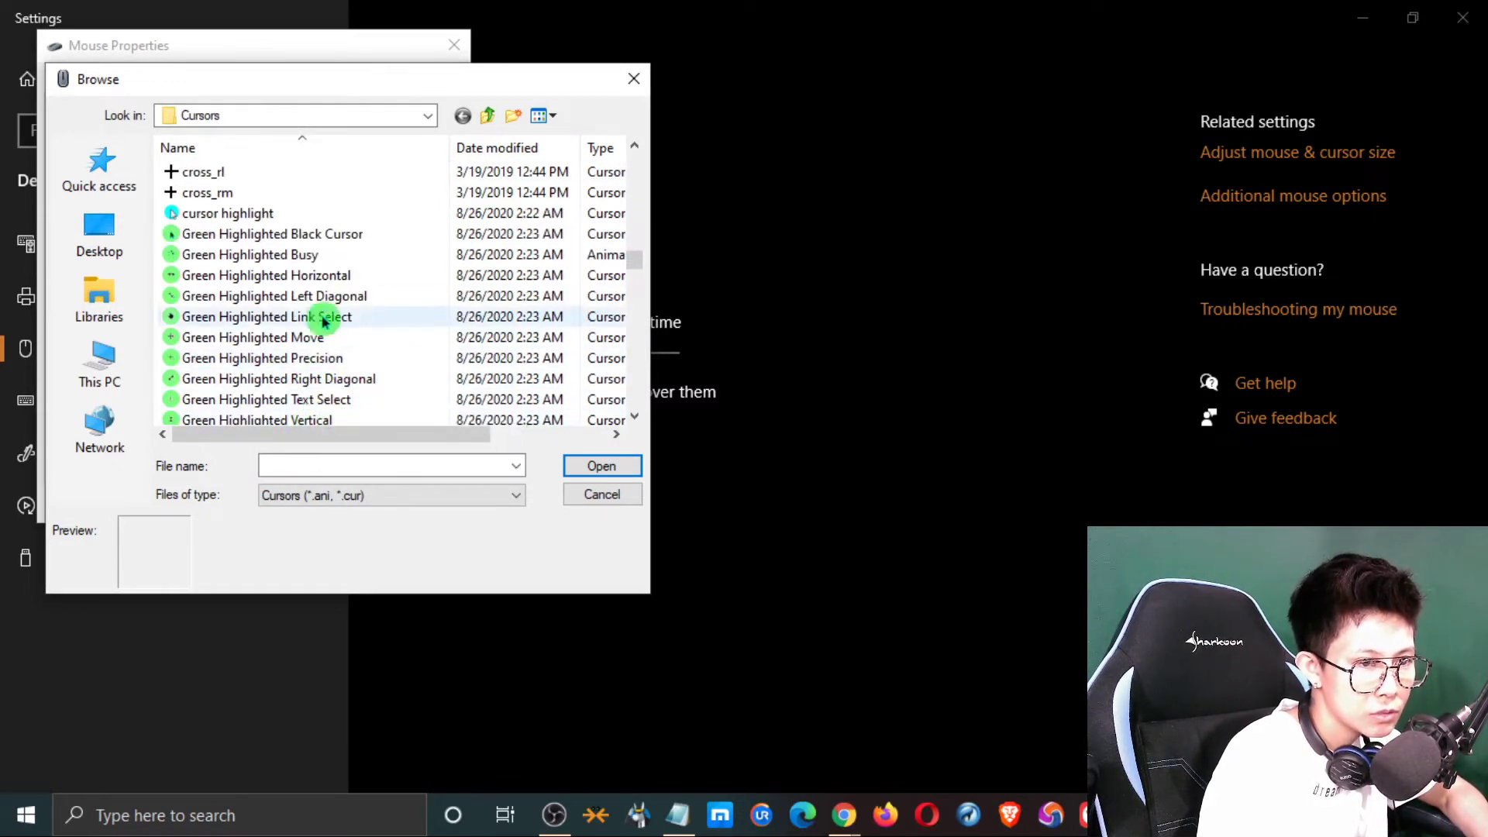
{"action": "scroll", "coordinate": [341, 310], "scroll_direction": "down", "scroll_amount": 1}
{"action": "left_click", "coordinate": [341, 359]}
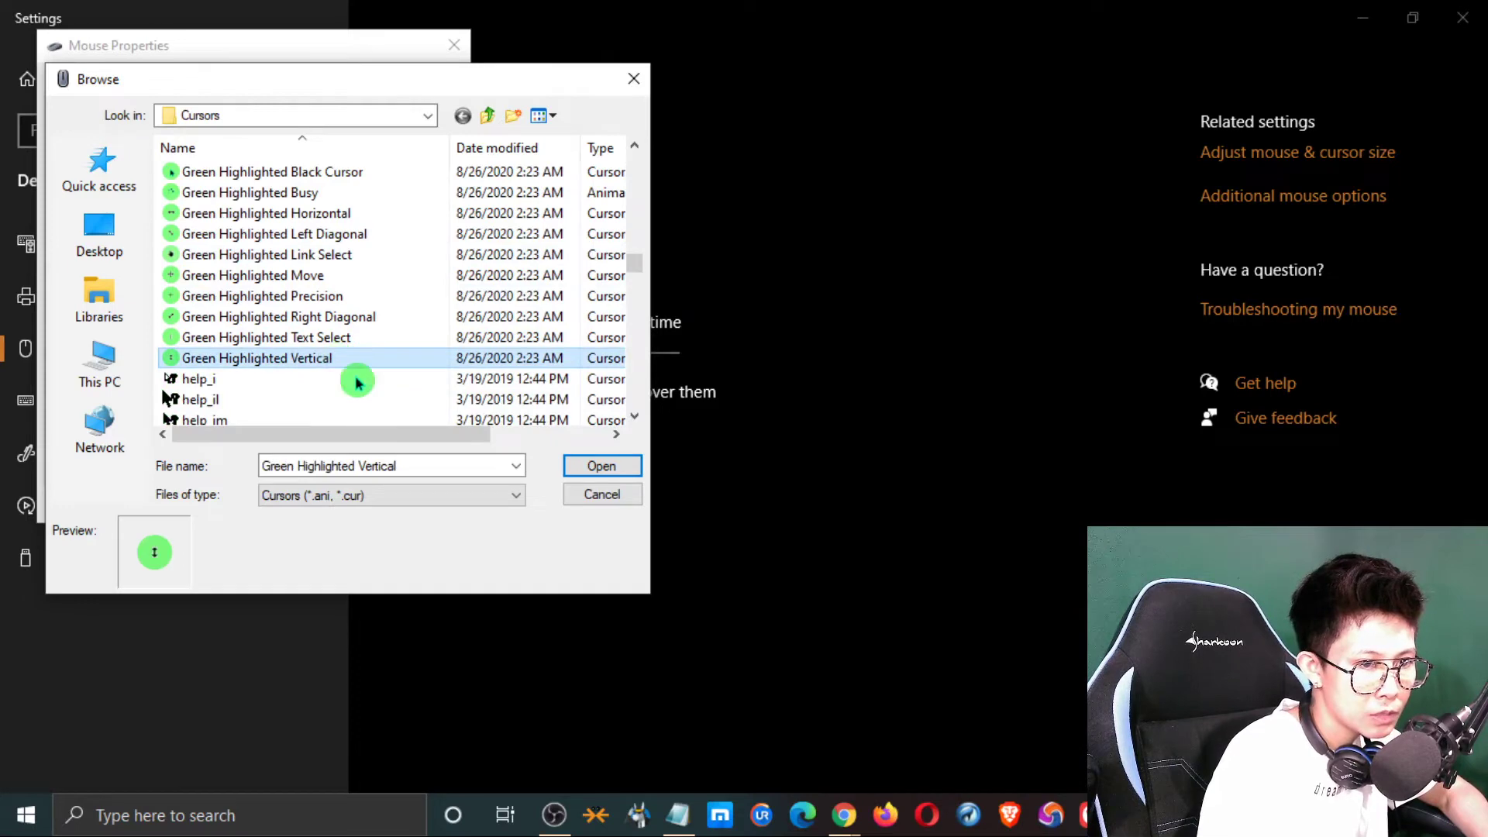
{"action": "left_click", "coordinate": [603, 466]}
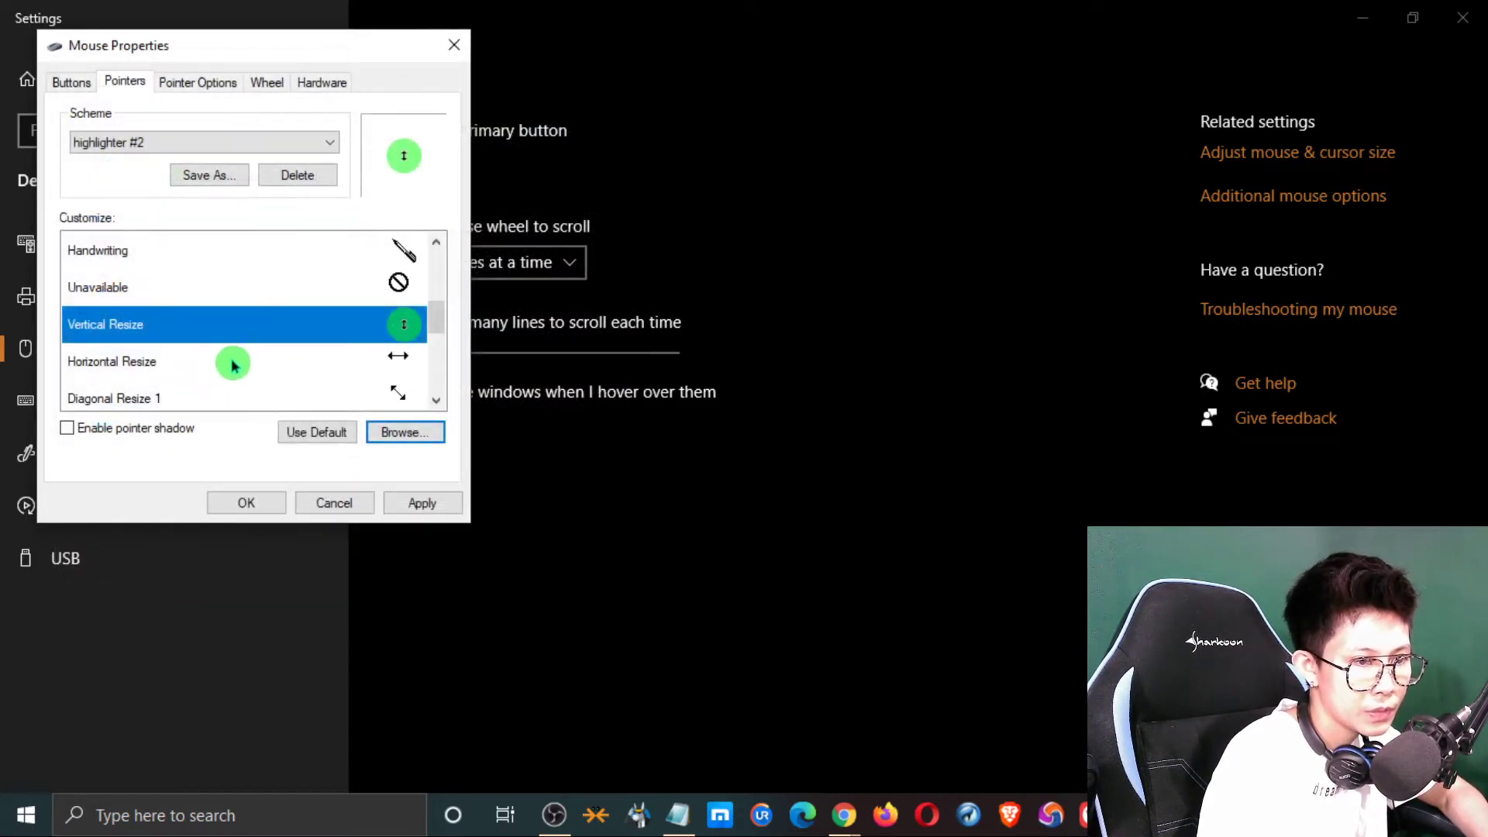
Step: Assign the Green Highlighted Horizontal cursor file to the Horizontal Resize pointer
{"action": "left_click", "coordinate": [234, 364]}
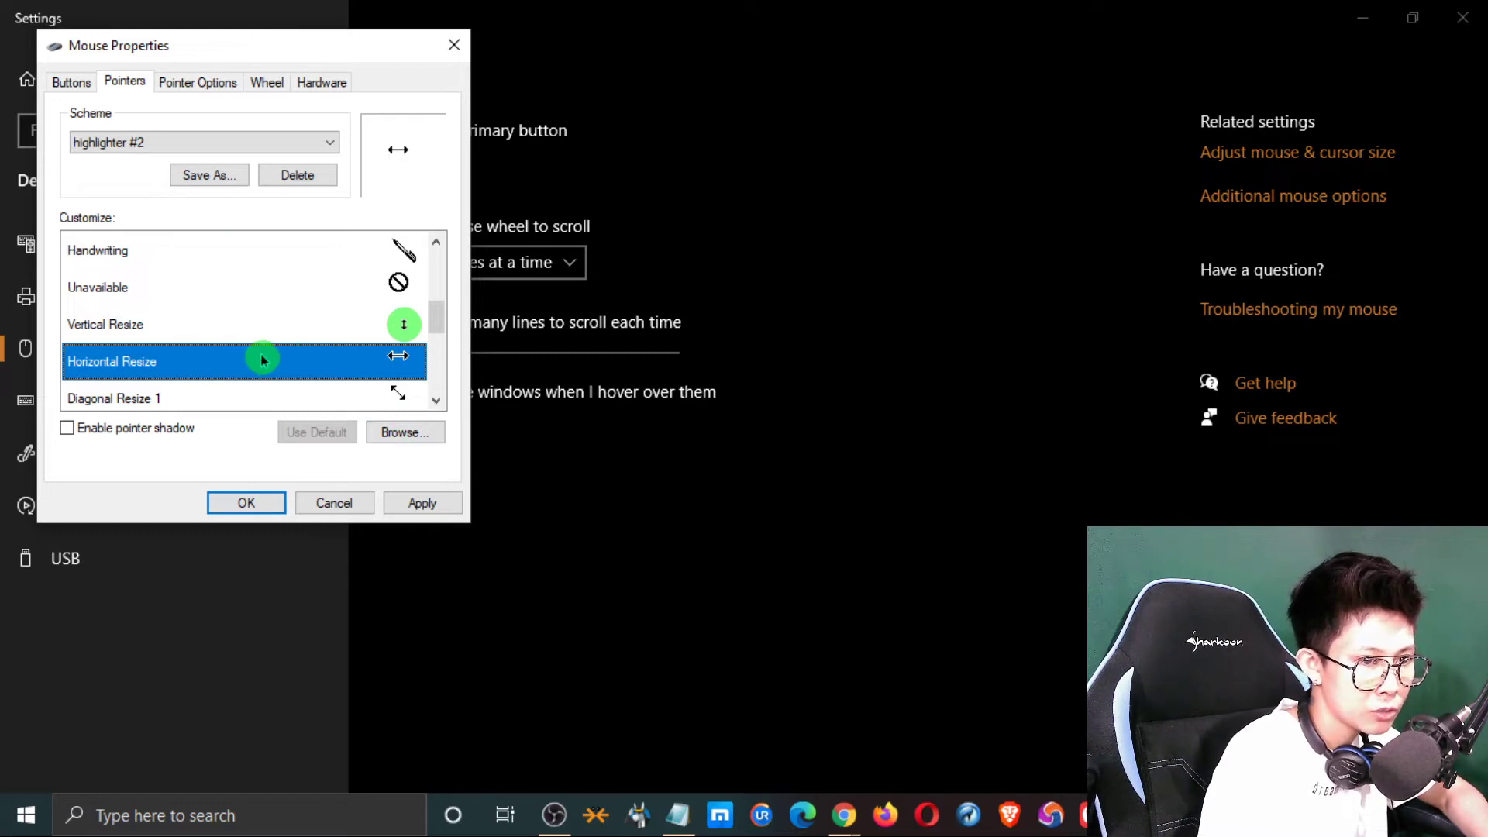
{"action": "left_click", "coordinate": [395, 434]}
{"action": "scroll", "coordinate": [302, 325], "scroll_direction": "down", "scroll_amount": 7}
{"action": "scroll", "coordinate": [307, 349], "scroll_direction": "down", "scroll_amount": 20}
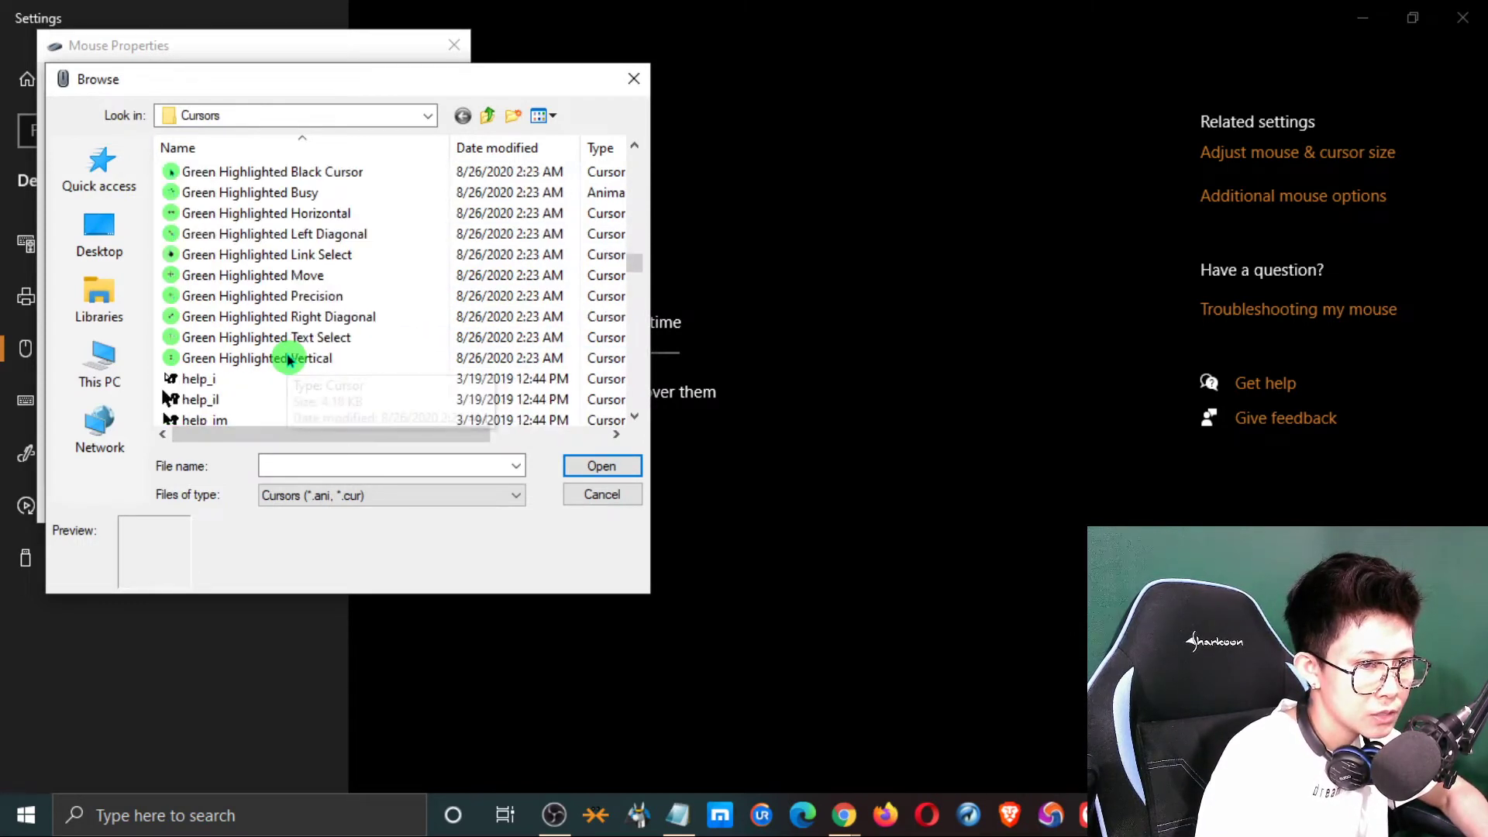
{"action": "left_click", "coordinate": [262, 218]}
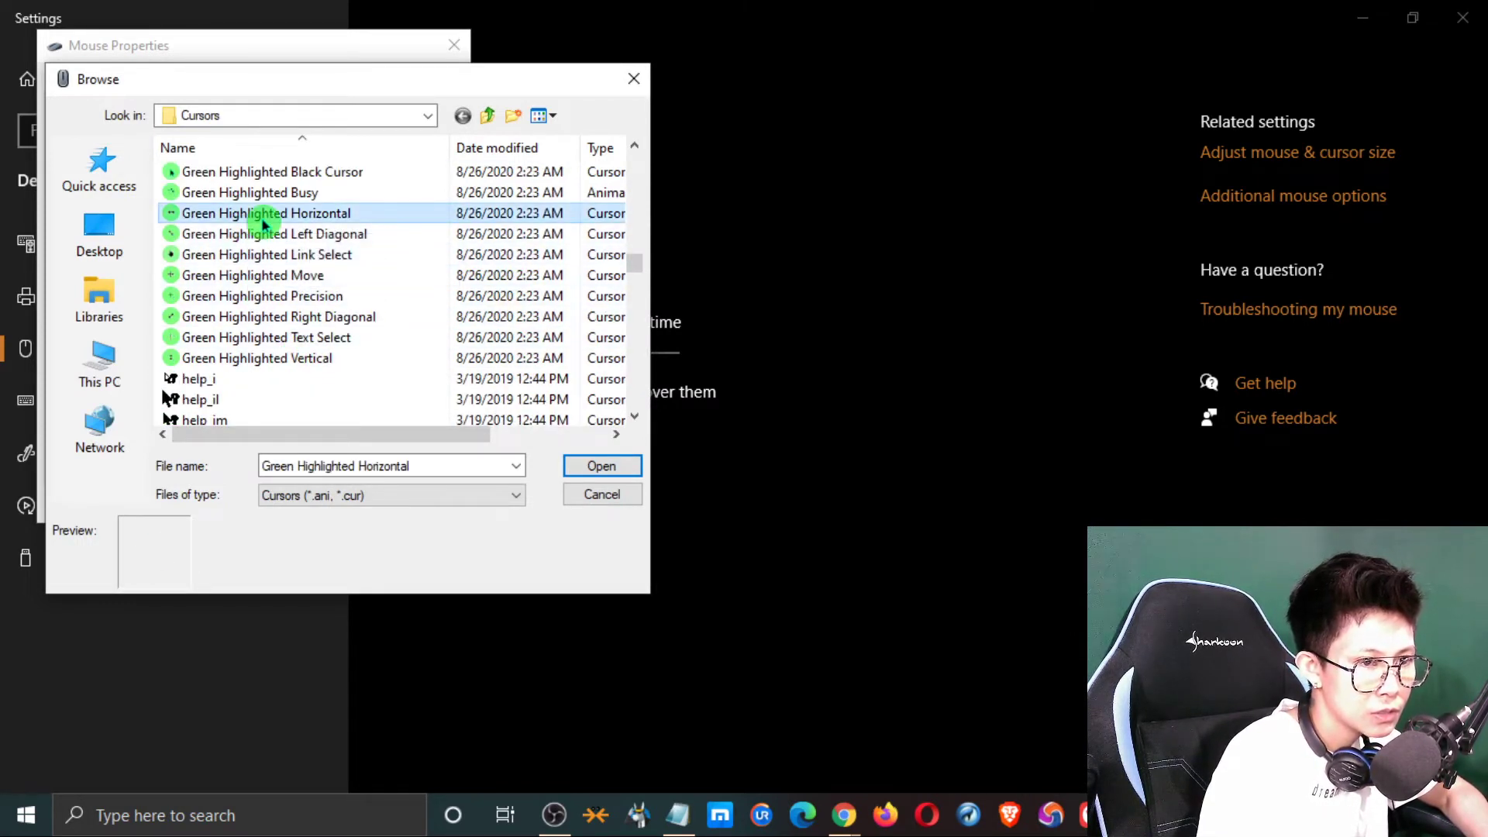
{"action": "left_click", "coordinate": [606, 466]}
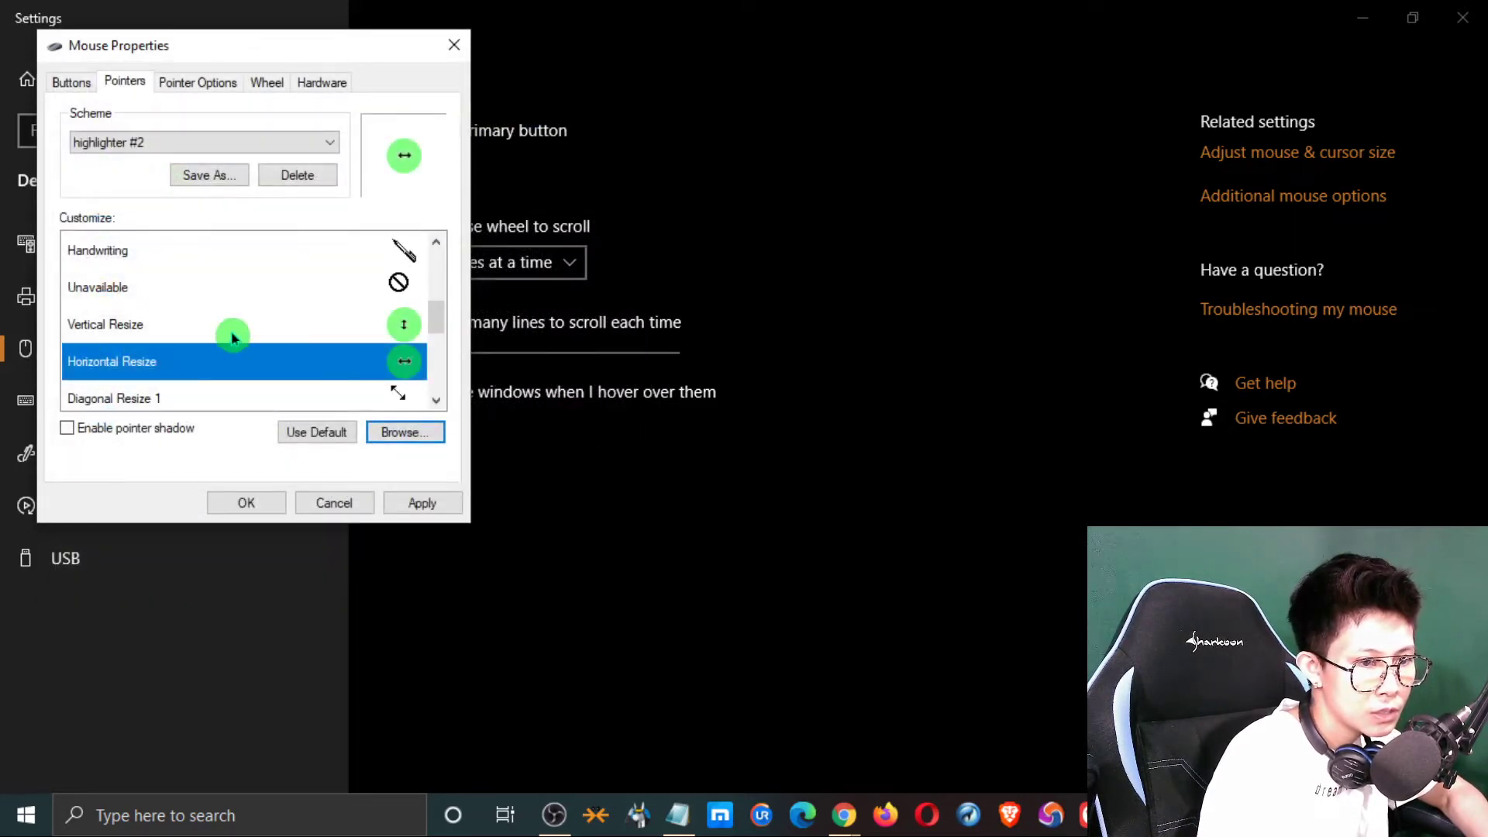
Step: Assign the Green Highlighted Left Diagonal cursor file to the Diagonal Resize 1 pointer
{"action": "scroll", "coordinate": [233, 337], "scroll_direction": "down", "scroll_amount": 1}
{"action": "left_click", "coordinate": [166, 289]}
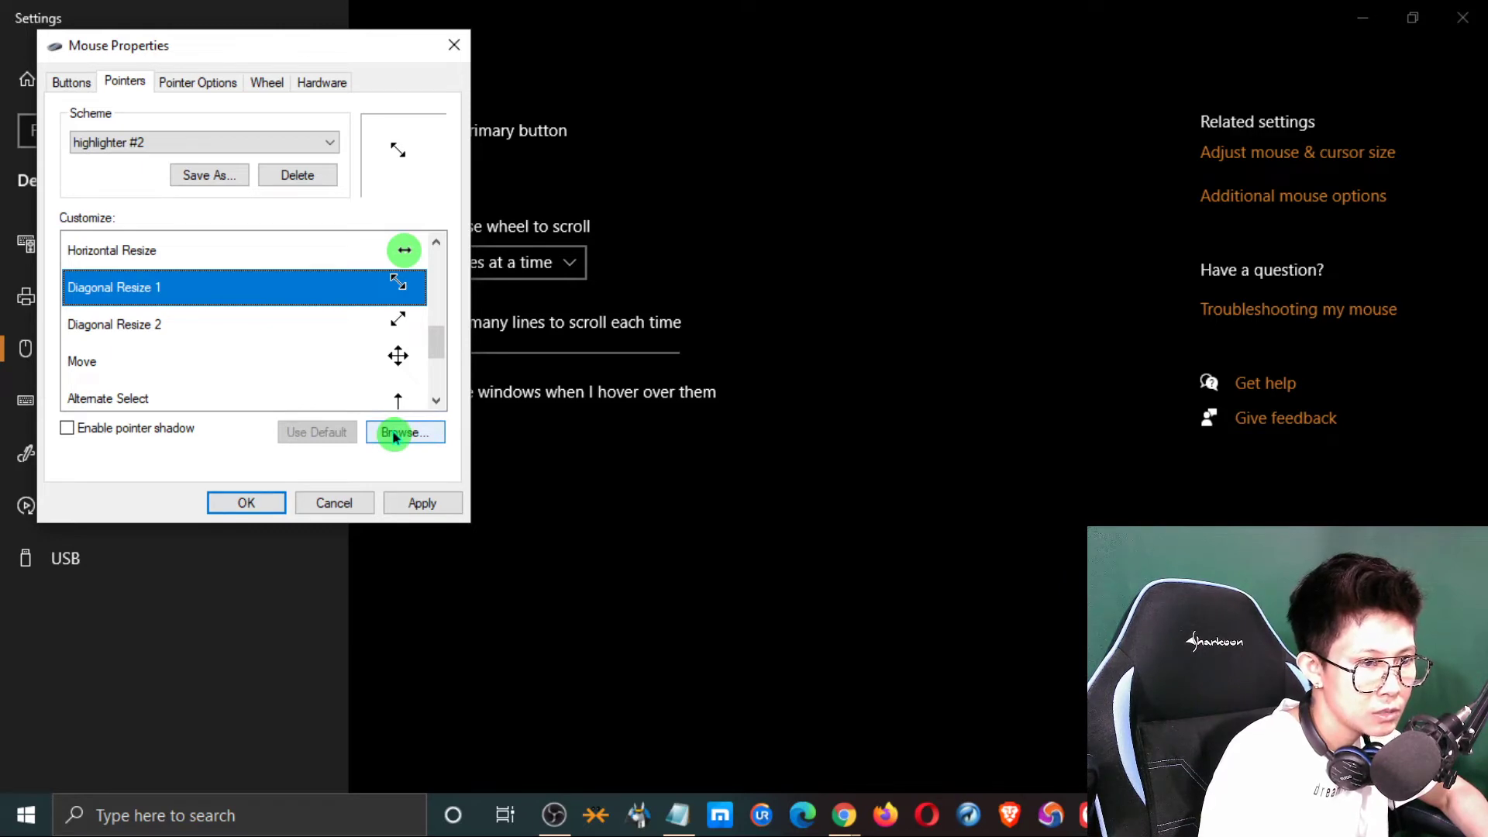
{"action": "left_click", "coordinate": [394, 436]}
{"action": "scroll", "coordinate": [332, 372], "scroll_direction": "down", "scroll_amount": 9}
{"action": "scroll", "coordinate": [333, 374], "scroll_direction": "down", "scroll_amount": 9}
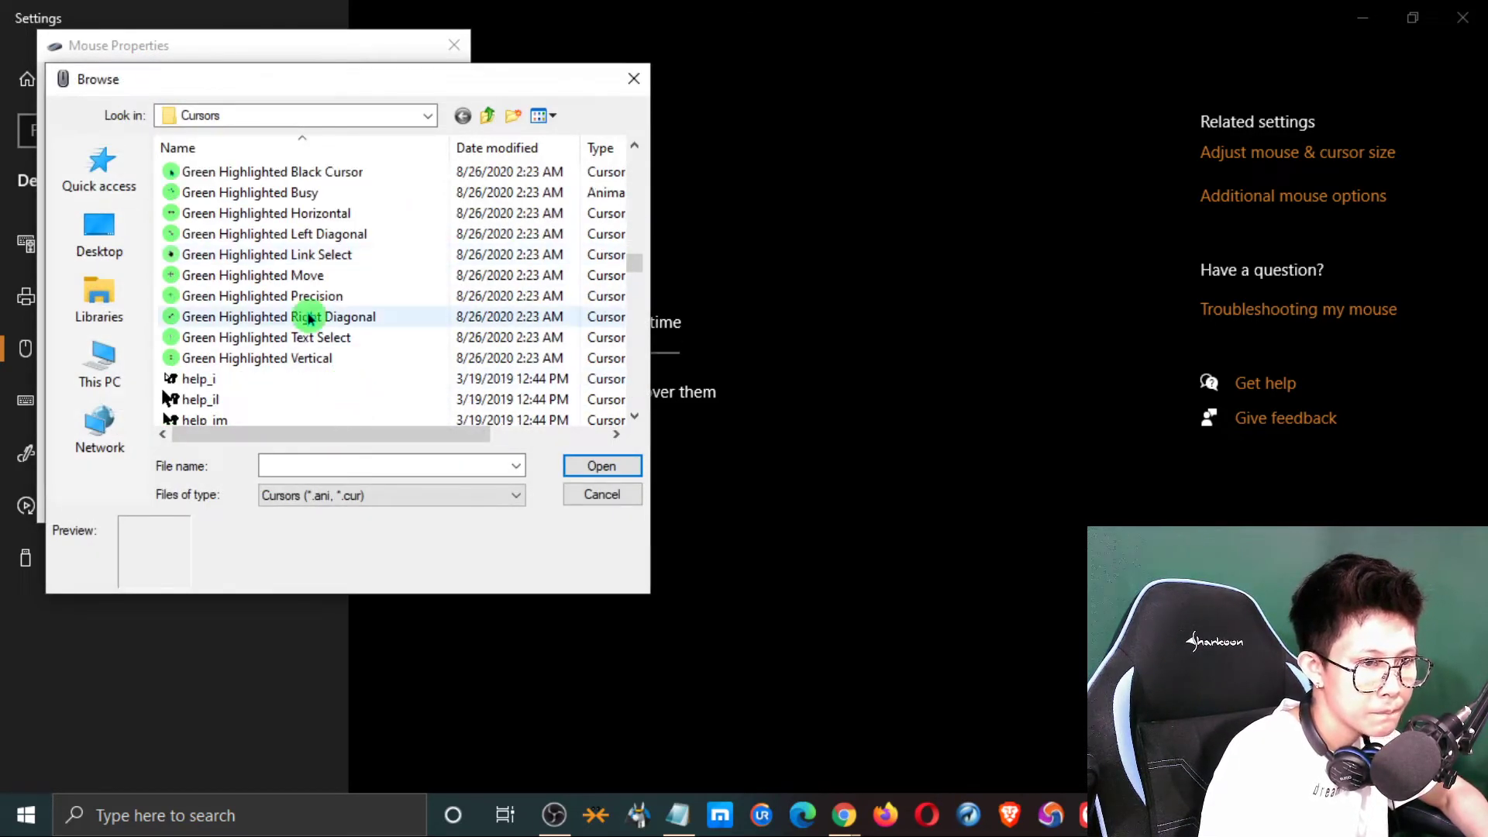
{"action": "left_click", "coordinate": [249, 239]}
{"action": "left_click", "coordinate": [602, 466]}
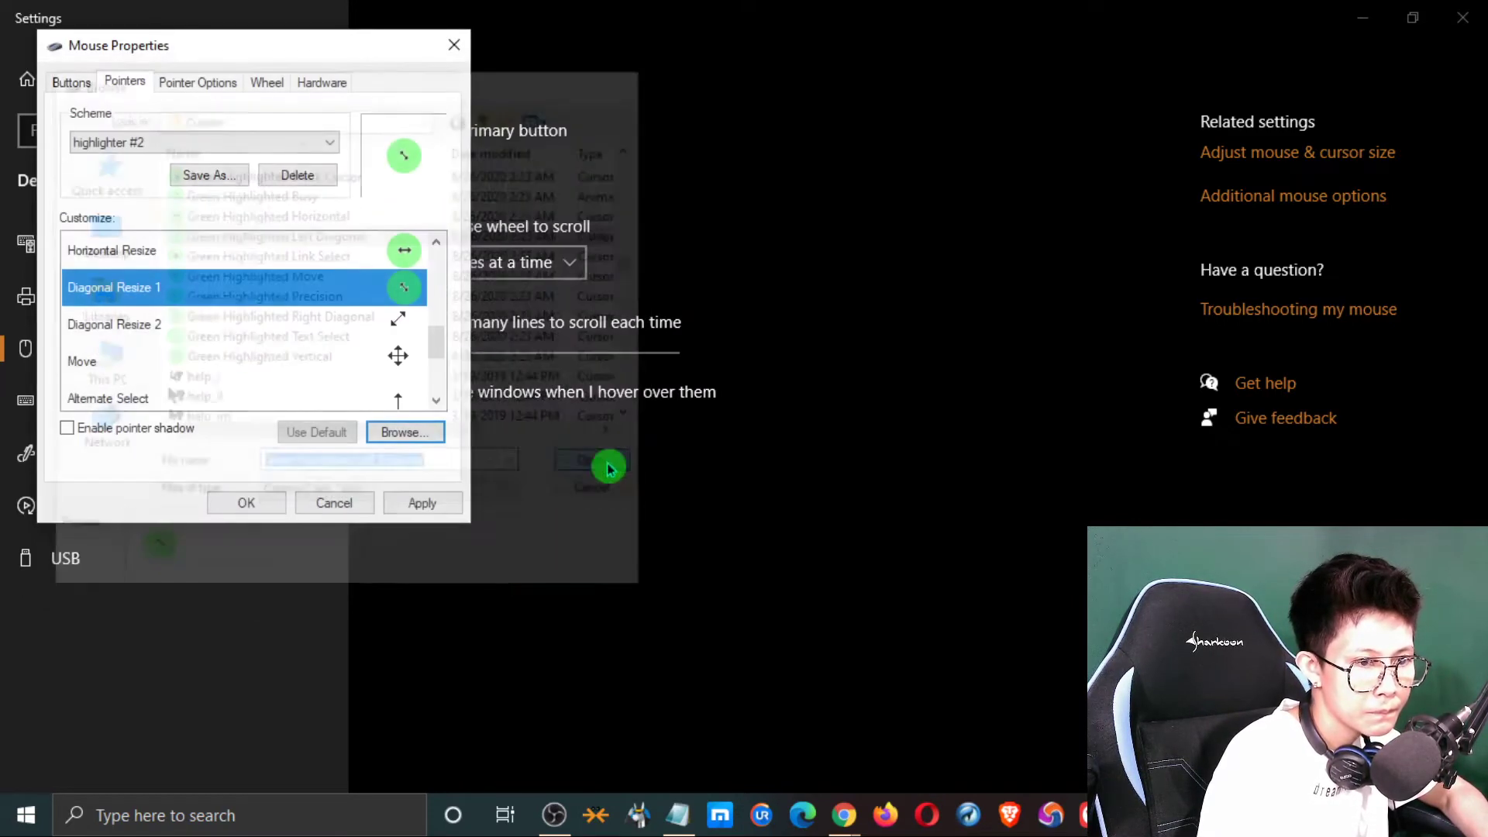
Step: Assign the Green Highlighted Right Diagonal cursor file to the Diagonal Resize 2 pointer
{"action": "left_click", "coordinate": [335, 325]}
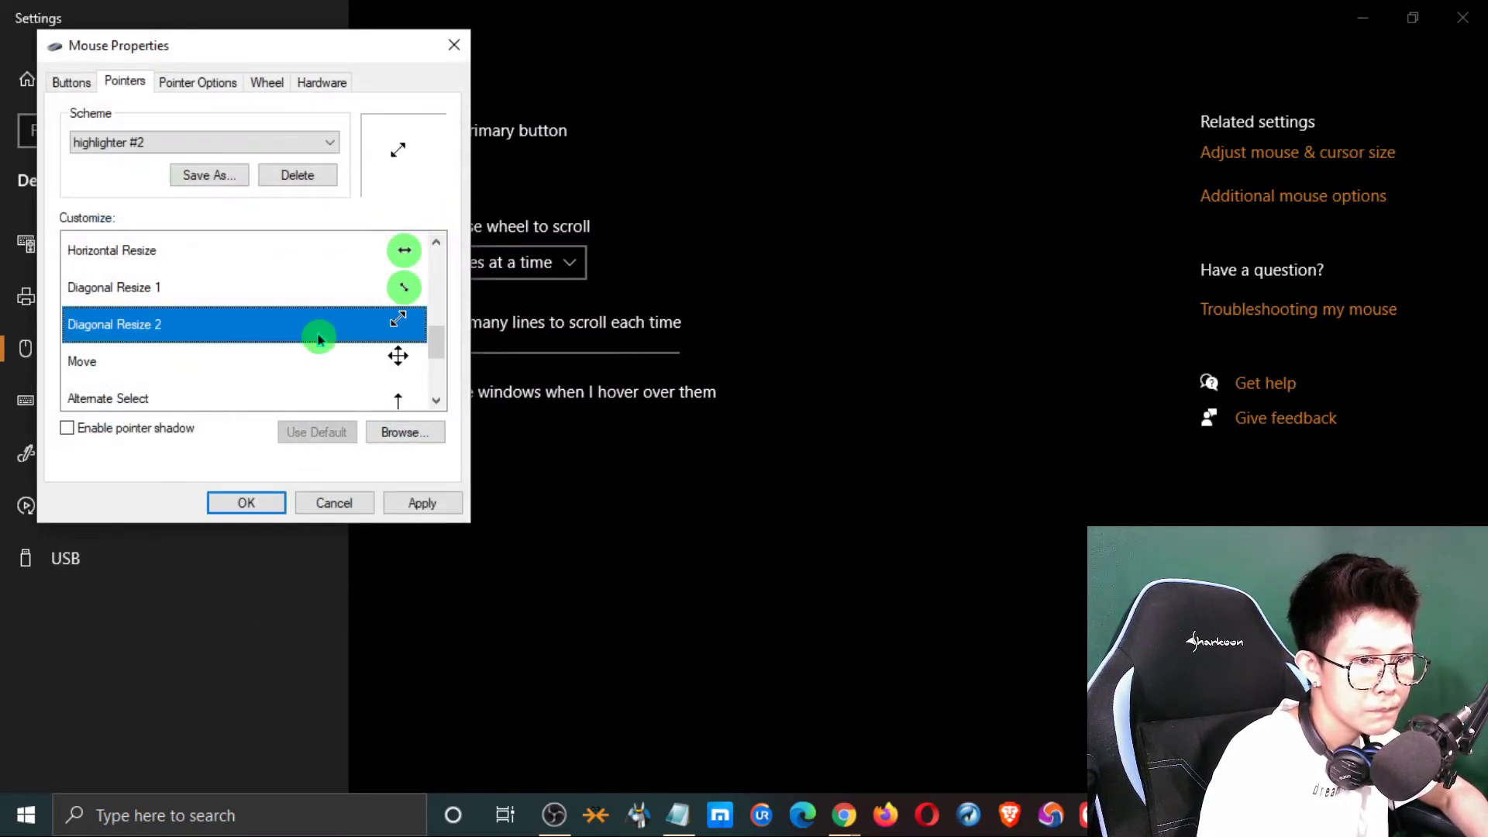
{"action": "left_click", "coordinate": [396, 433]}
{"action": "scroll", "coordinate": [302, 358], "scroll_direction": "down", "scroll_amount": 12}
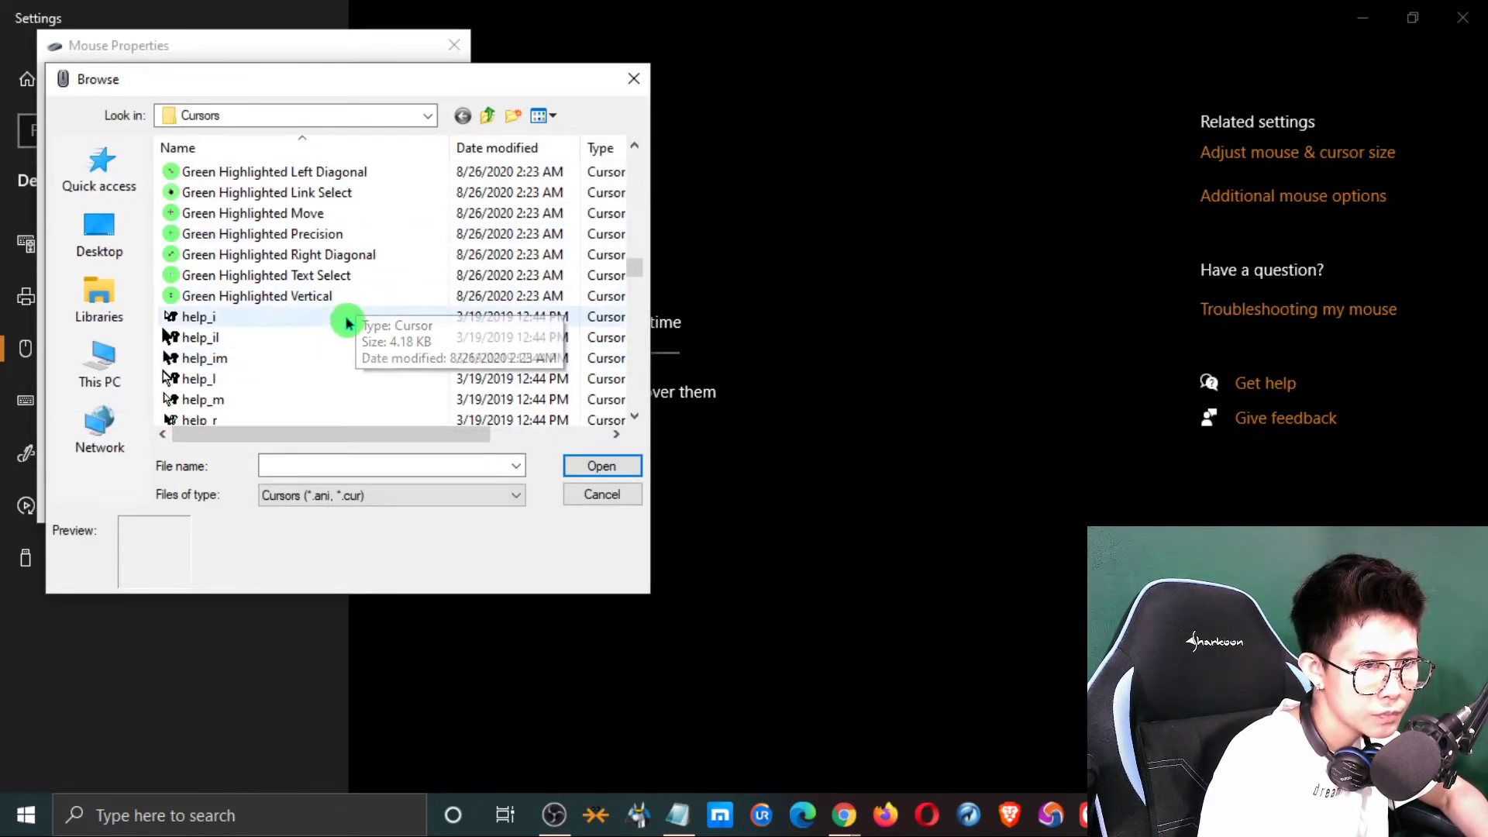
{"action": "left_click", "coordinate": [305, 254]}
{"action": "left_click", "coordinate": [583, 469]}
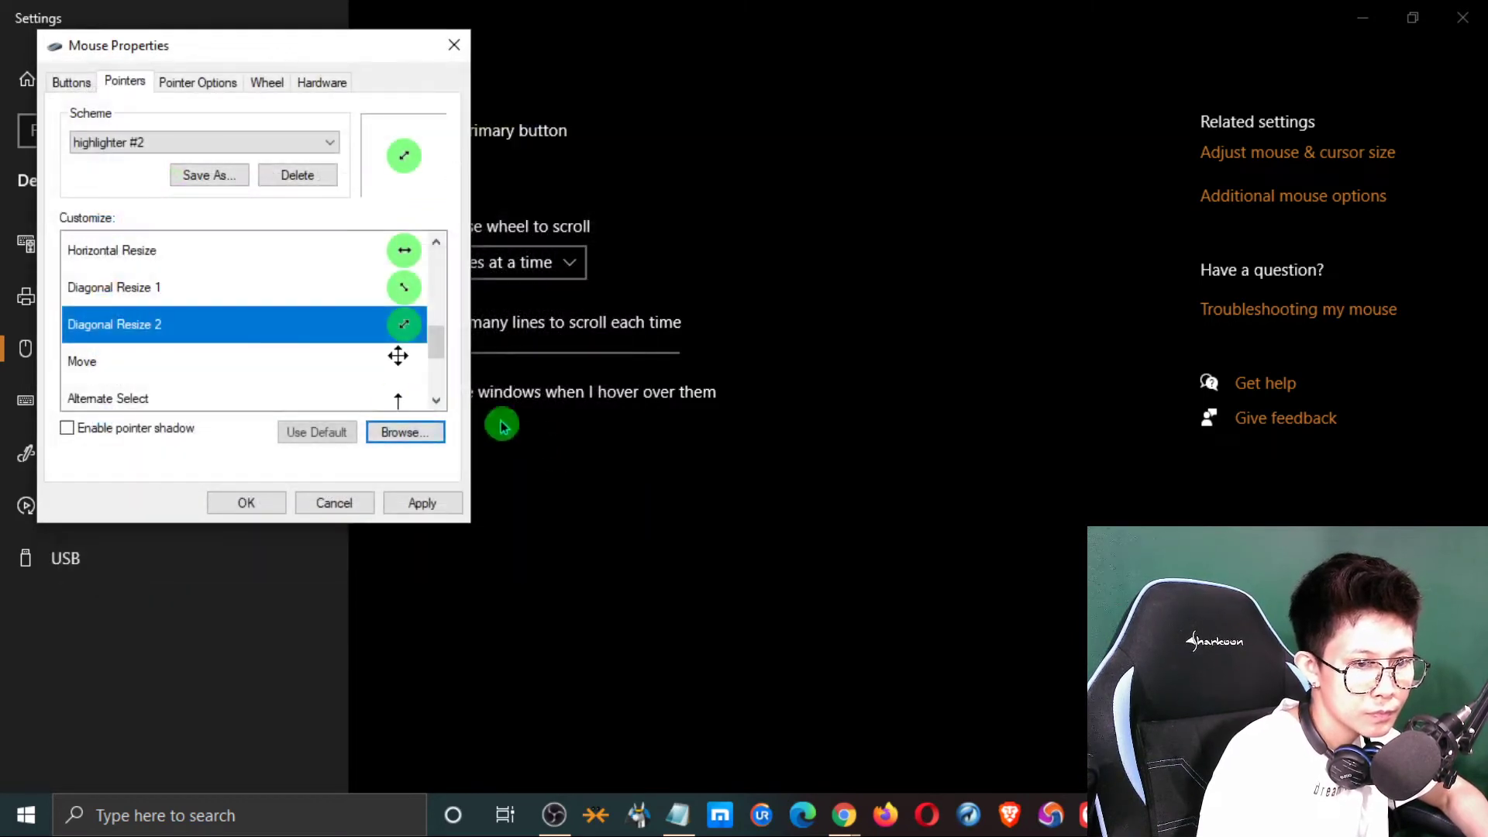
Step: Assign the Green Highlighted Move cursor file to the Move pointer
{"action": "left_click", "coordinate": [198, 366]}
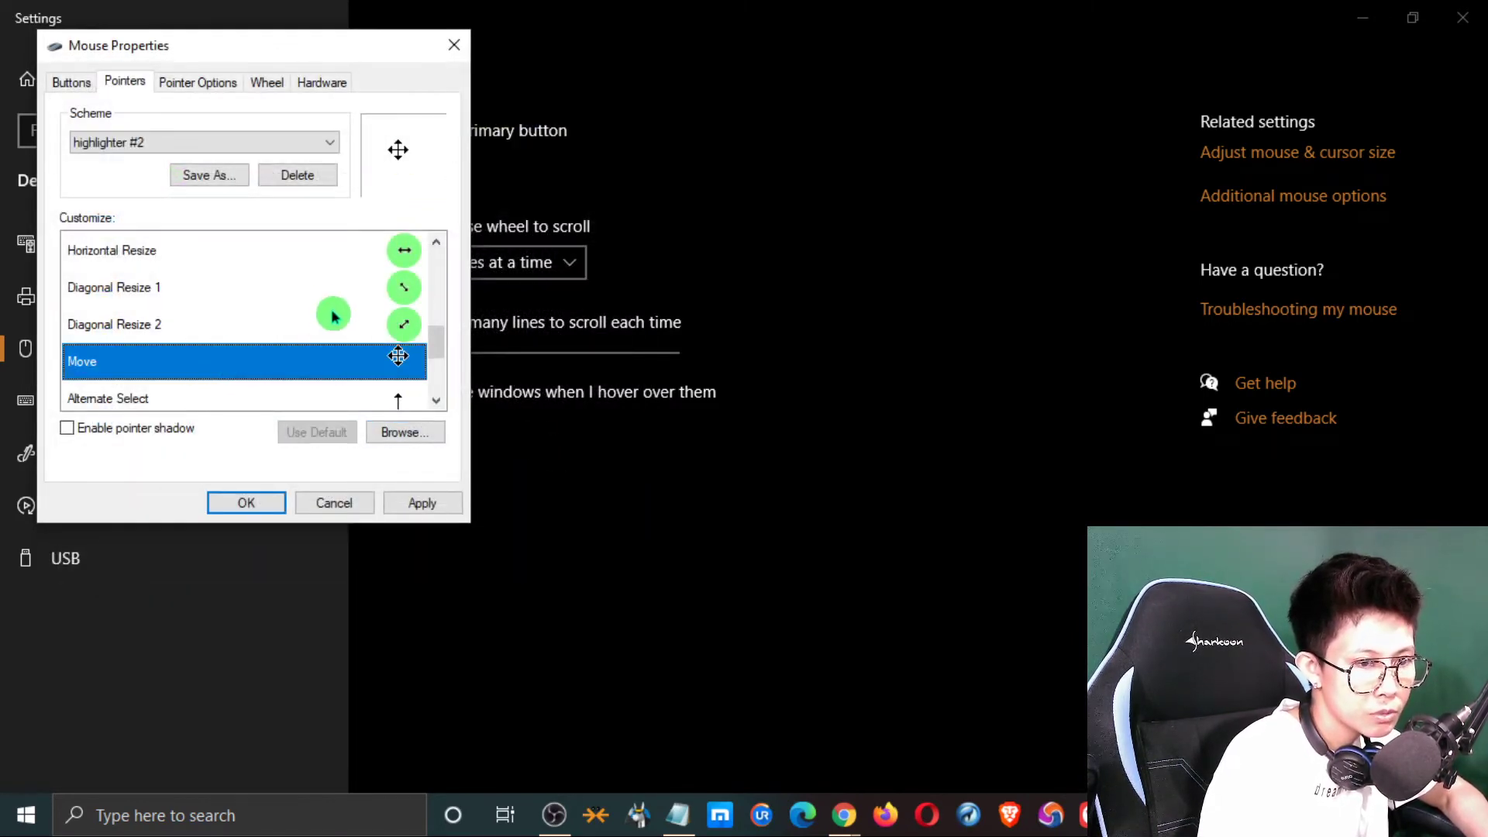
{"action": "left_click", "coordinate": [396, 431]}
{"action": "scroll", "coordinate": [308, 322], "scroll_direction": "down", "scroll_amount": 6}
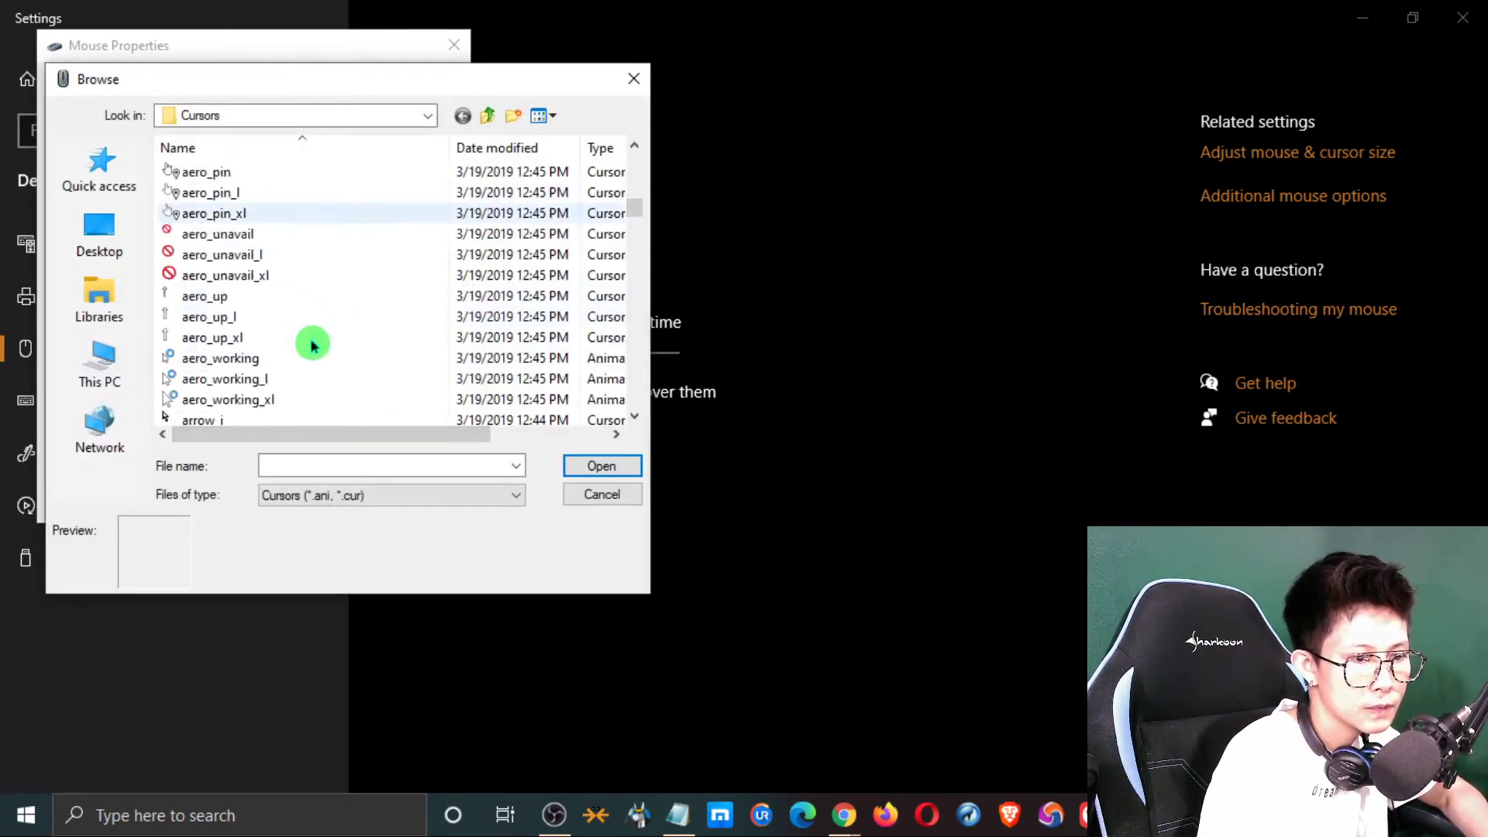
{"action": "scroll", "coordinate": [310, 350], "scroll_direction": "down", "scroll_amount": 10}
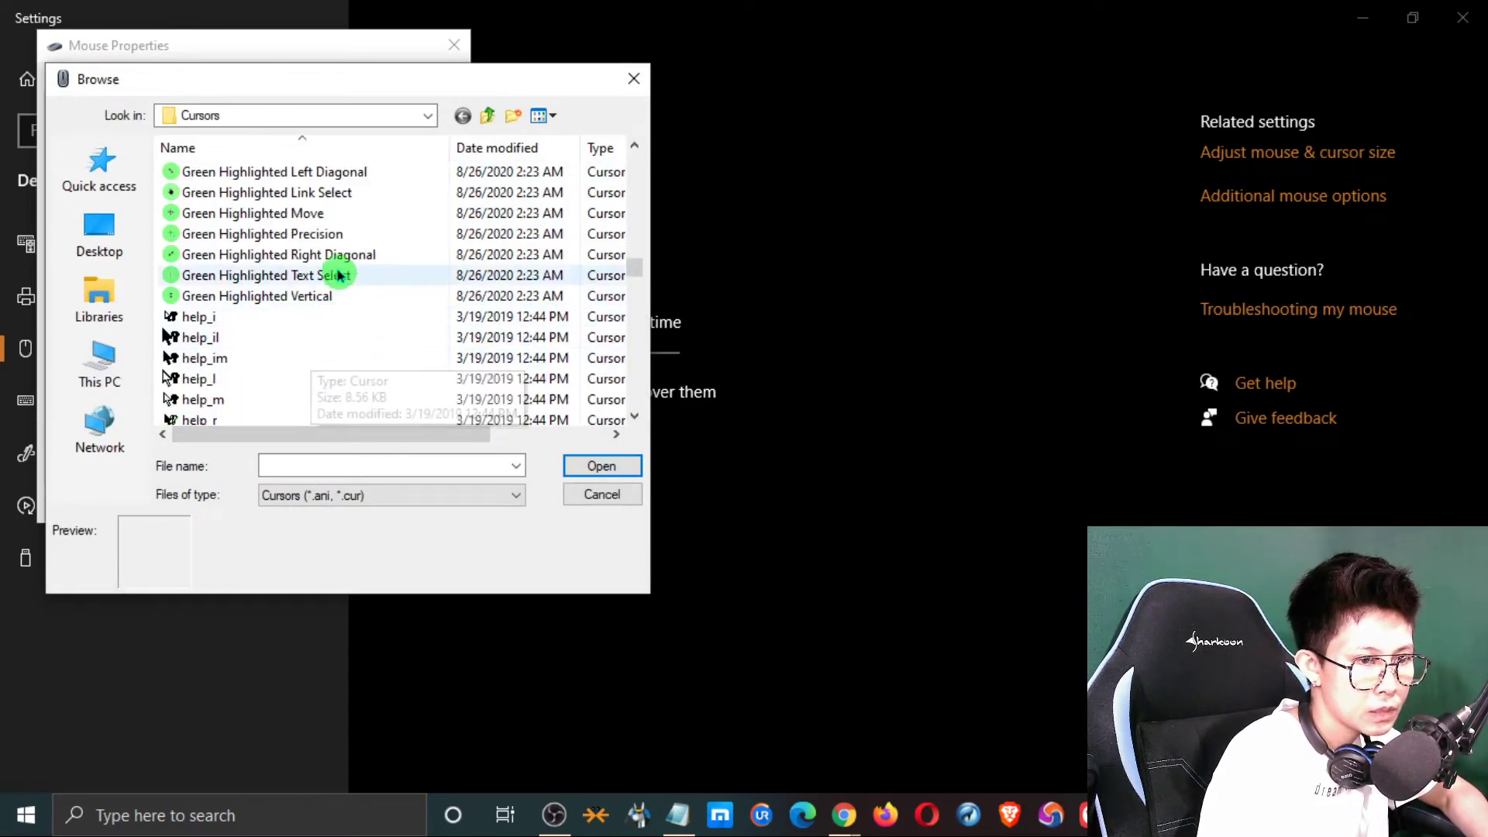
{"action": "left_click", "coordinate": [300, 220]}
{"action": "left_click", "coordinate": [590, 465]}
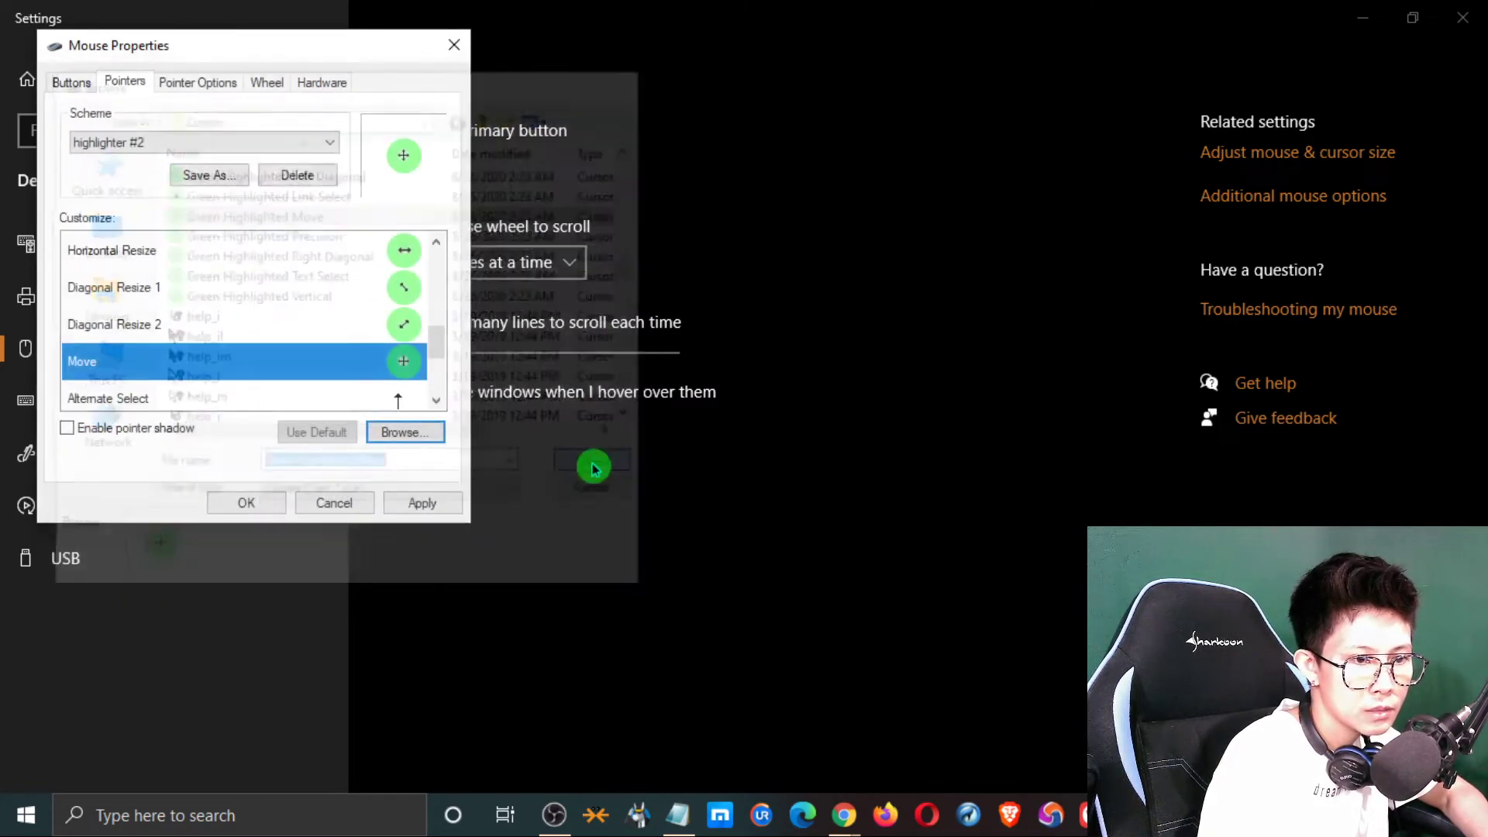
{"action": "scroll", "coordinate": [303, 299], "scroll_direction": "down", "scroll_amount": 1}
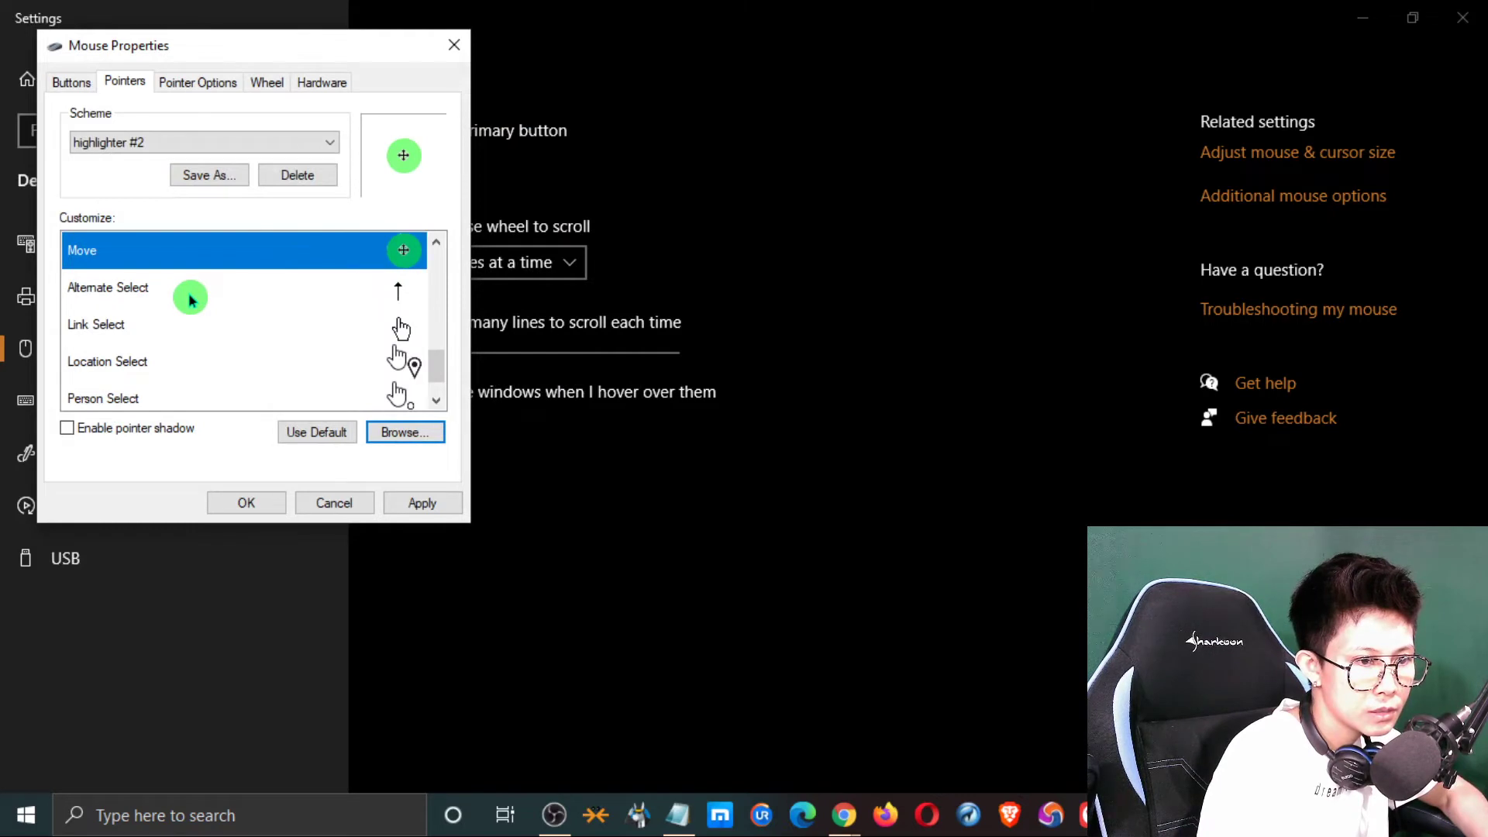
{"action": "left_click", "coordinate": [264, 292]}
{"action": "left_click", "coordinate": [410, 438]}
{"action": "scroll", "coordinate": [318, 326], "scroll_direction": "down", "scroll_amount": 15}
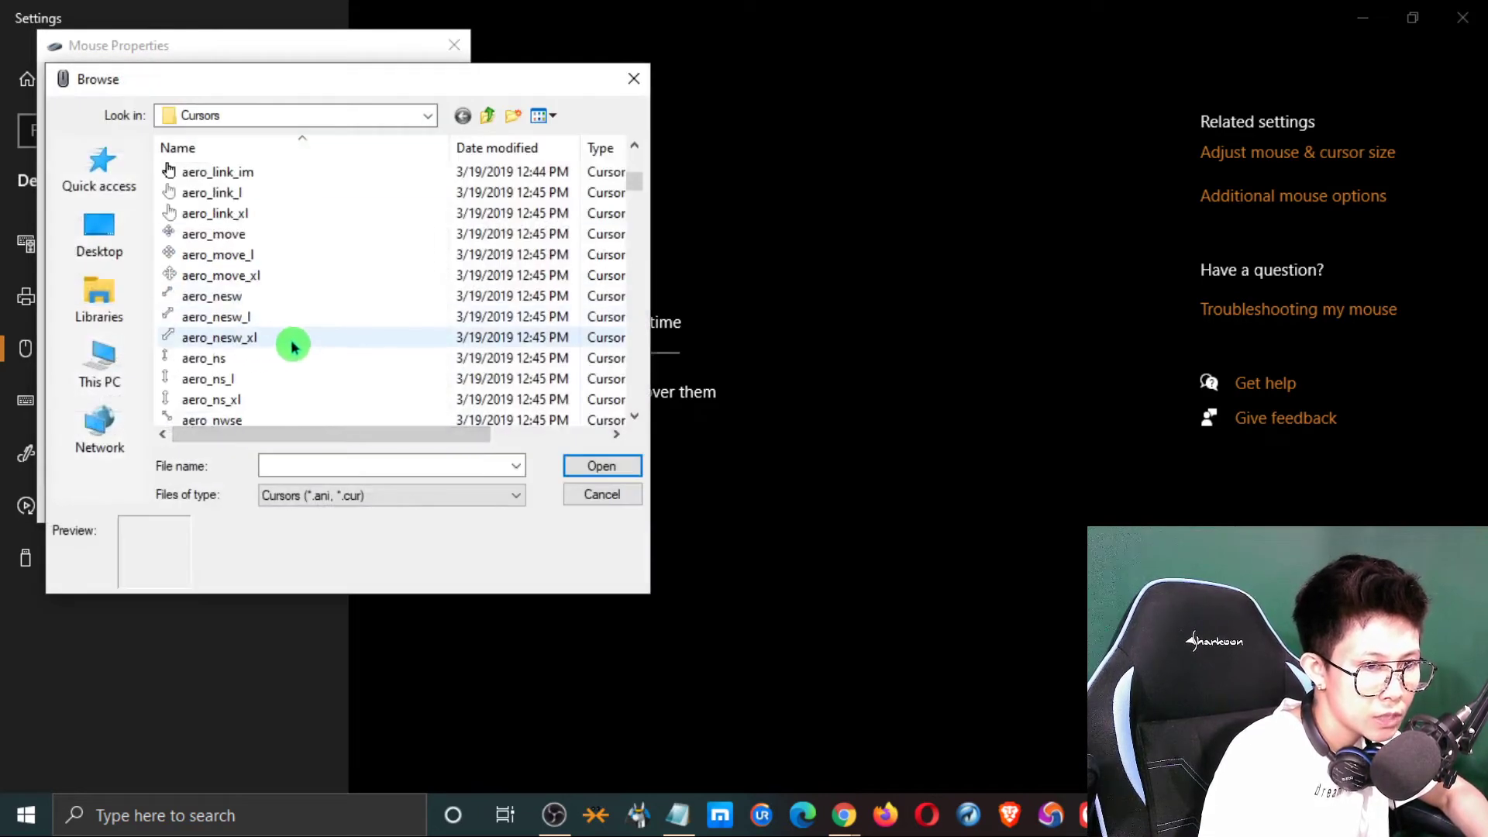
{"action": "scroll", "coordinate": [326, 366], "scroll_direction": "down", "scroll_amount": 10}
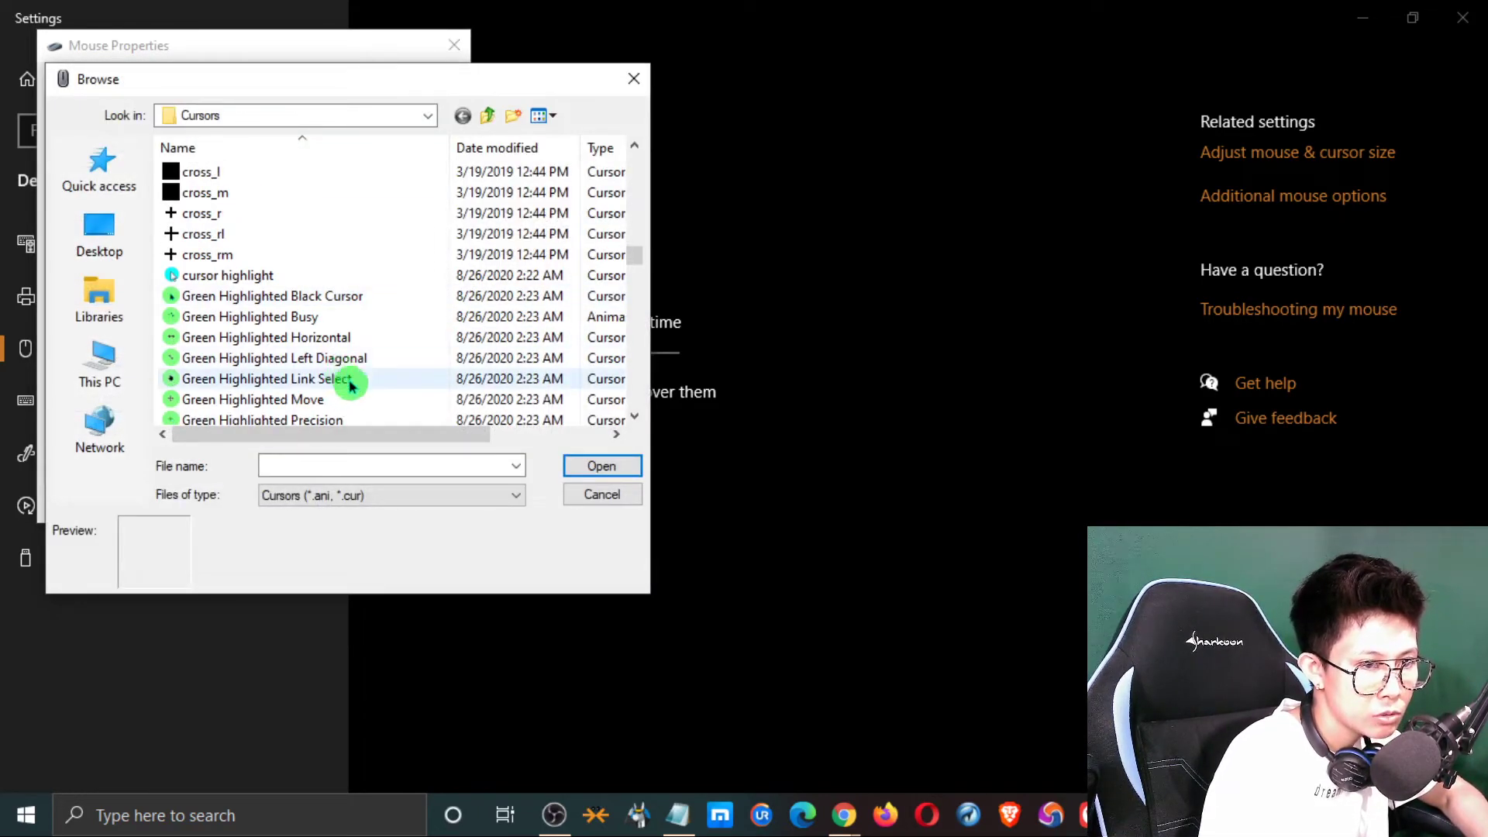
{"action": "scroll", "coordinate": [345, 384], "scroll_direction": "up", "scroll_amount": 1}
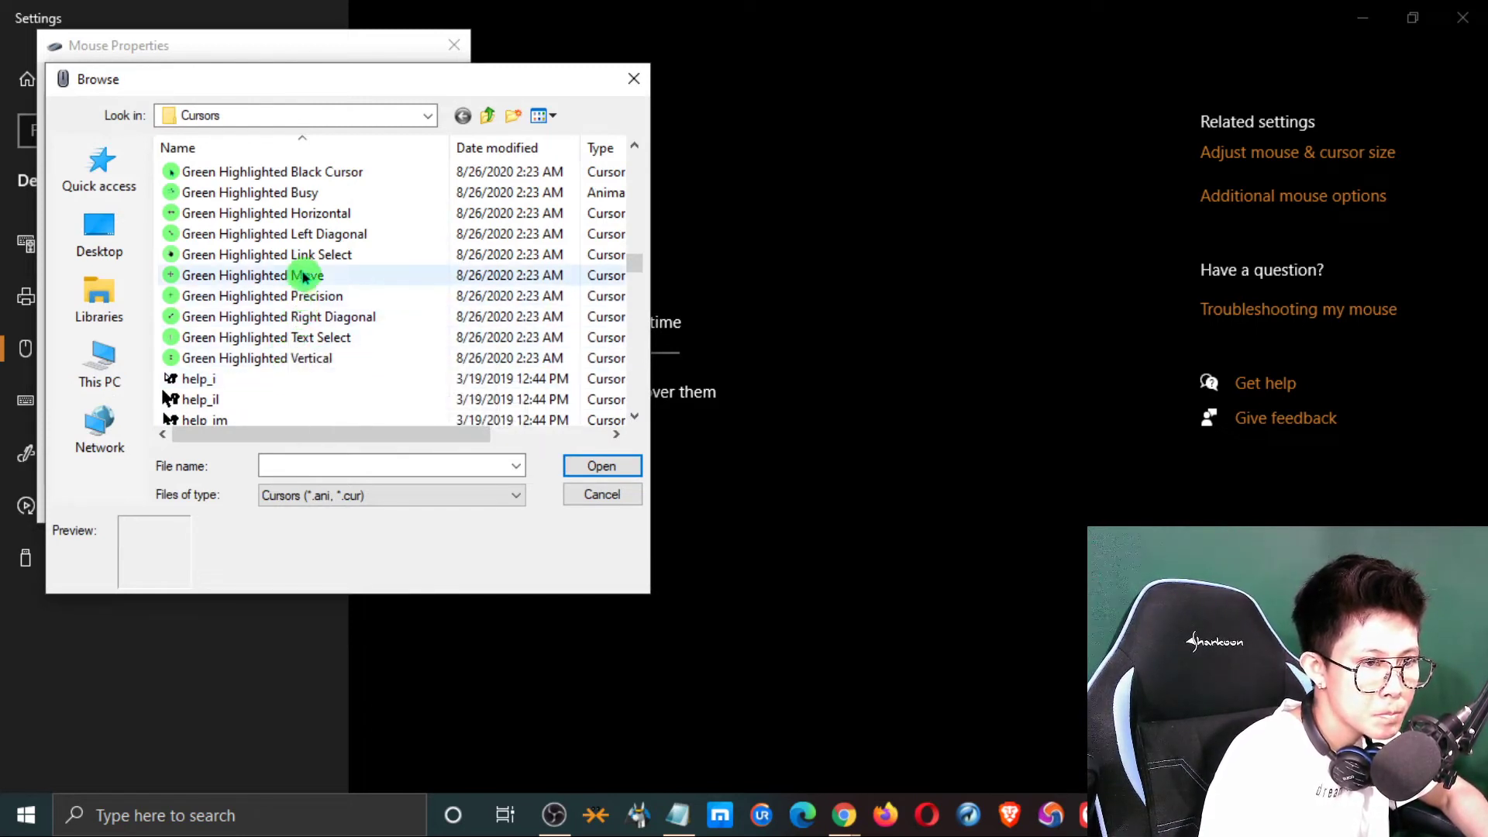
{"action": "left_click", "coordinate": [603, 494]}
Step: Assign the Green Highlighted Link Select cursor file to the Link Select pointer
{"action": "left_click", "coordinate": [302, 326]}
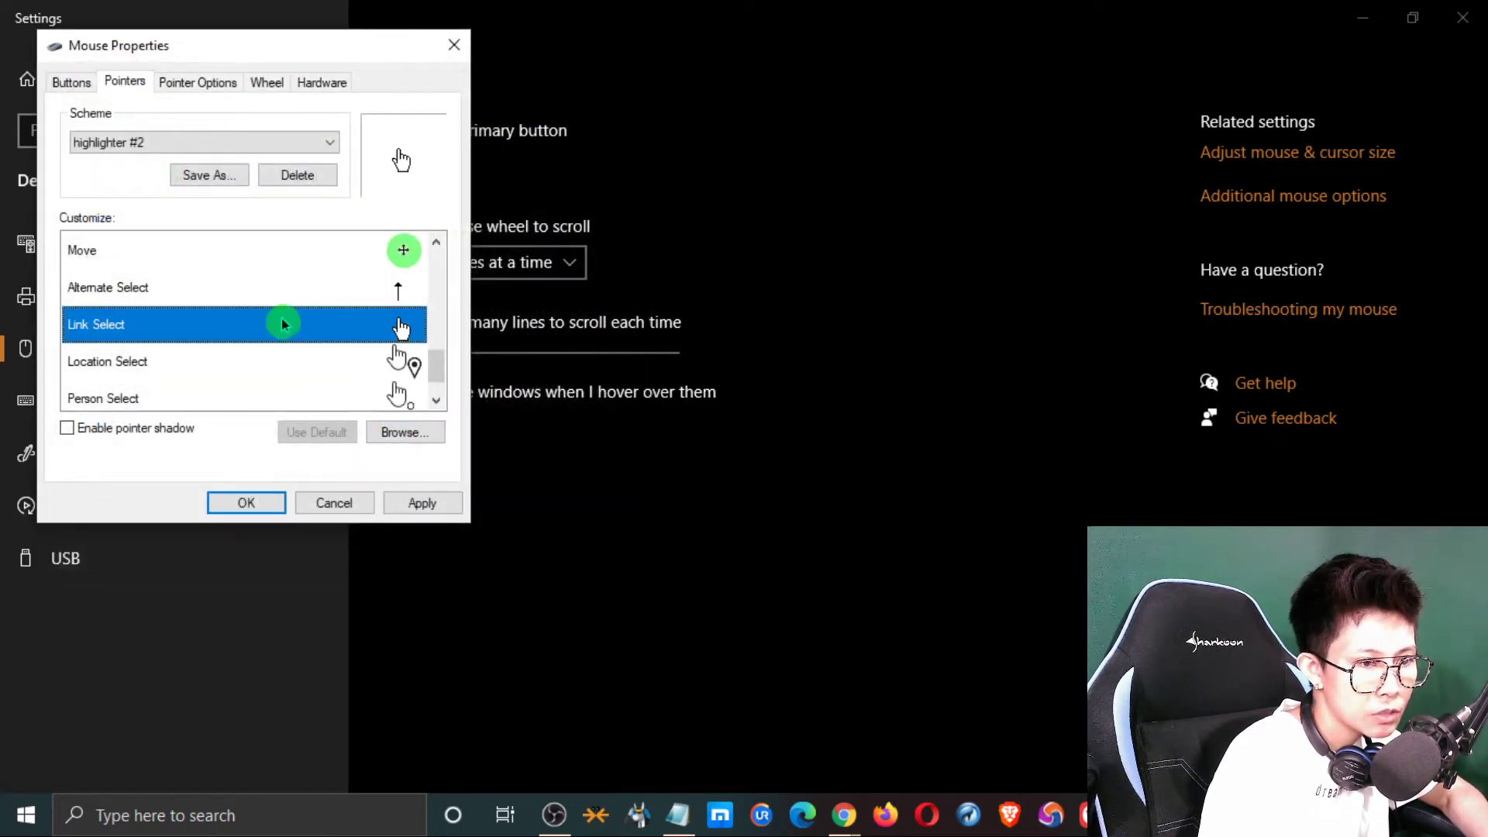
{"action": "left_click", "coordinate": [404, 433]}
{"action": "scroll", "coordinate": [298, 345], "scroll_direction": "down", "scroll_amount": 12}
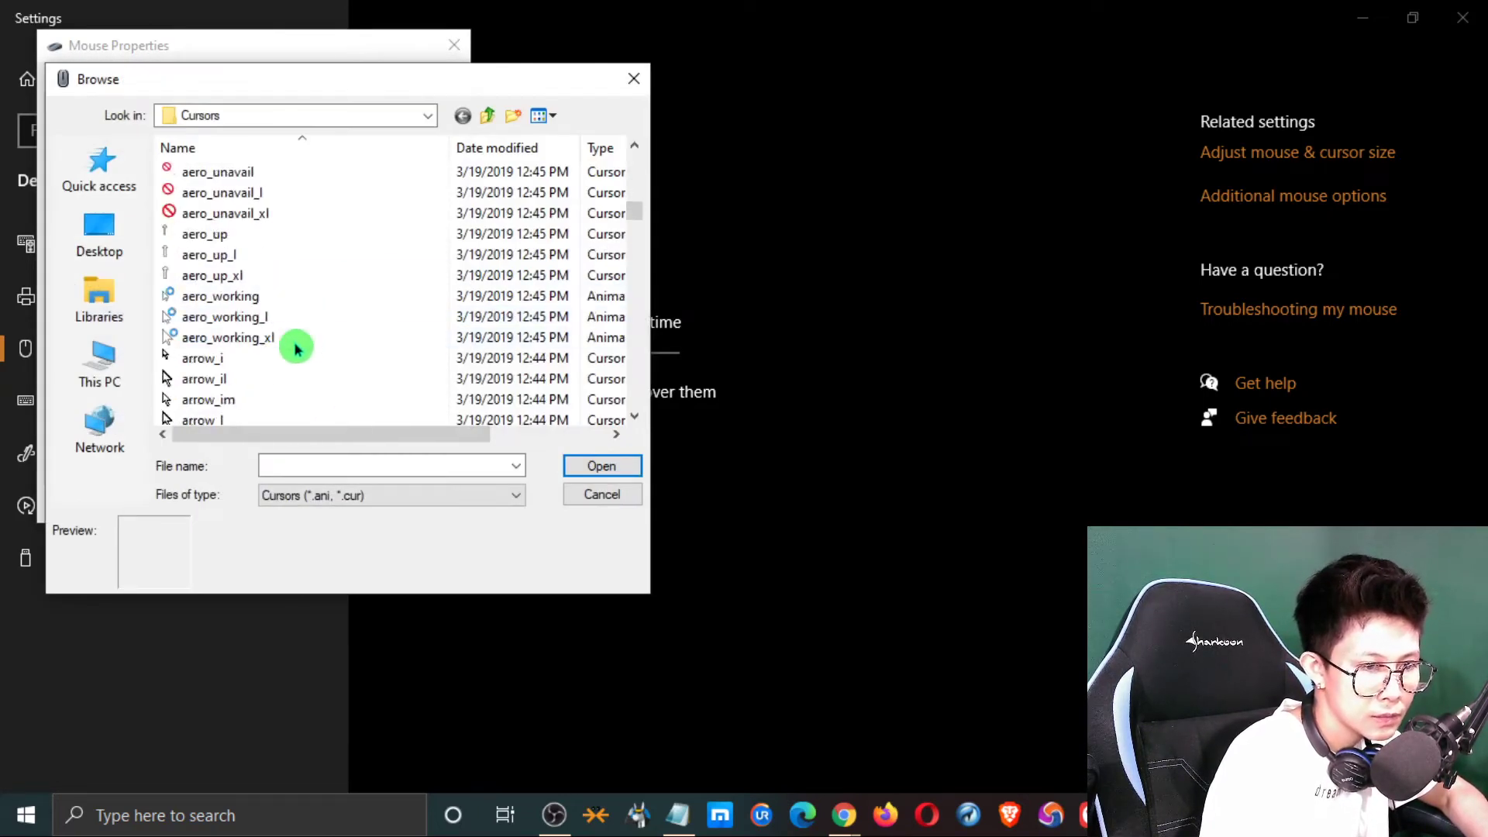
{"action": "scroll", "coordinate": [292, 354], "scroll_direction": "down", "scroll_amount": 10}
{"action": "scroll", "coordinate": [292, 351], "scroll_direction": "up", "scroll_amount": 2}
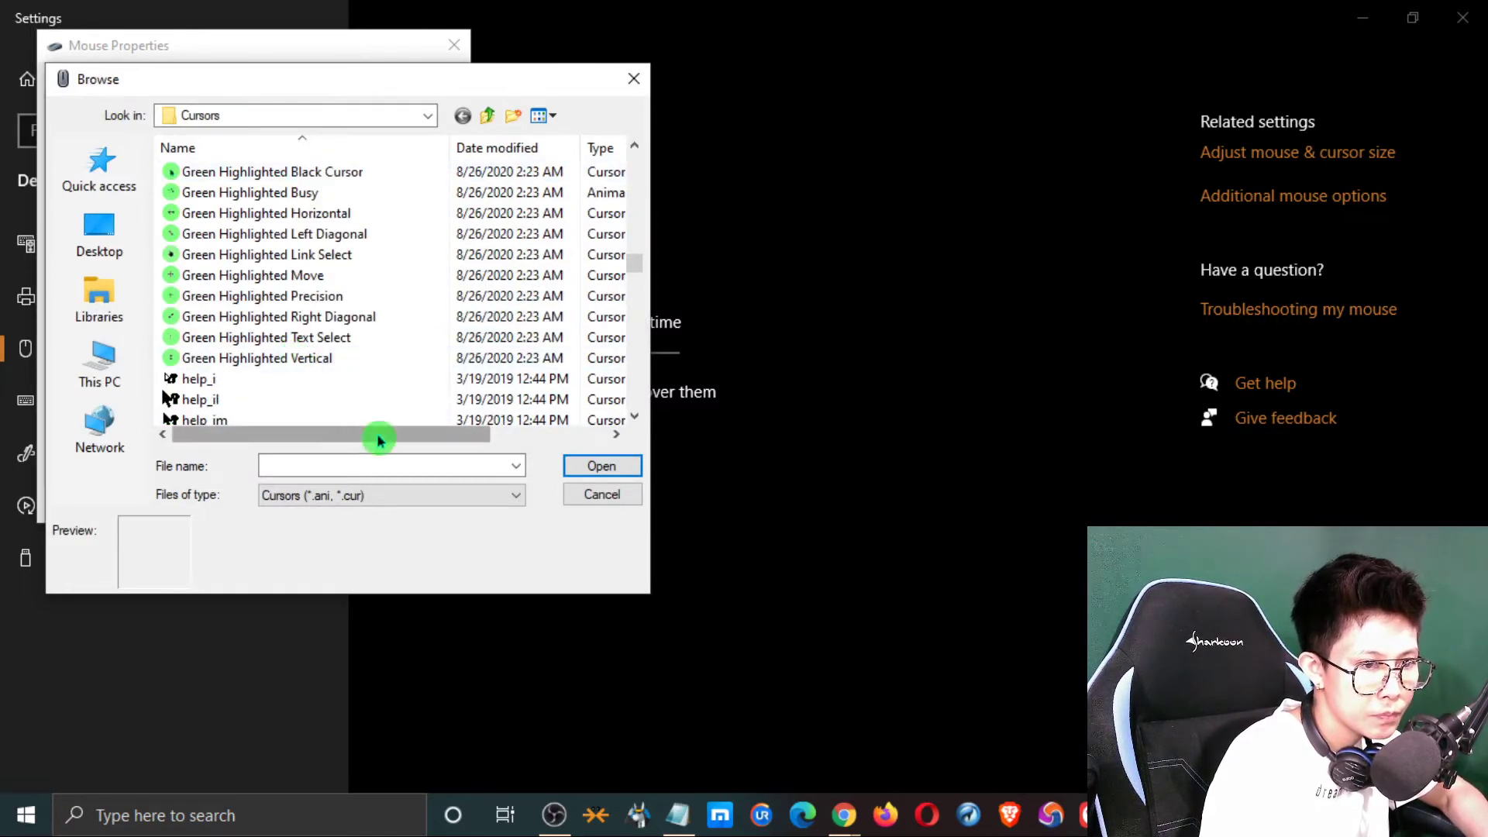
{"action": "left_click", "coordinate": [314, 254]}
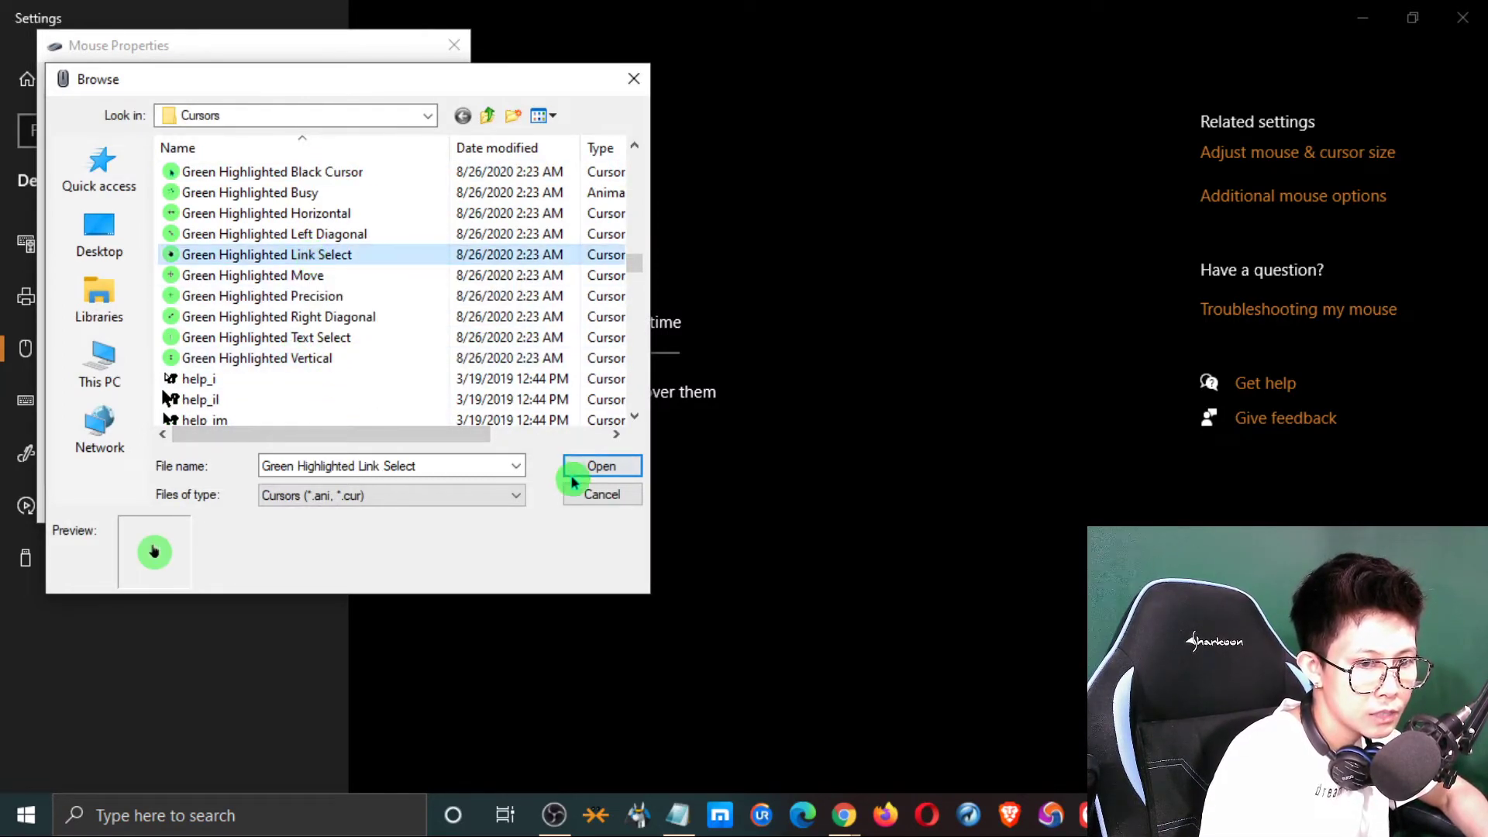
{"action": "left_click", "coordinate": [602, 468]}
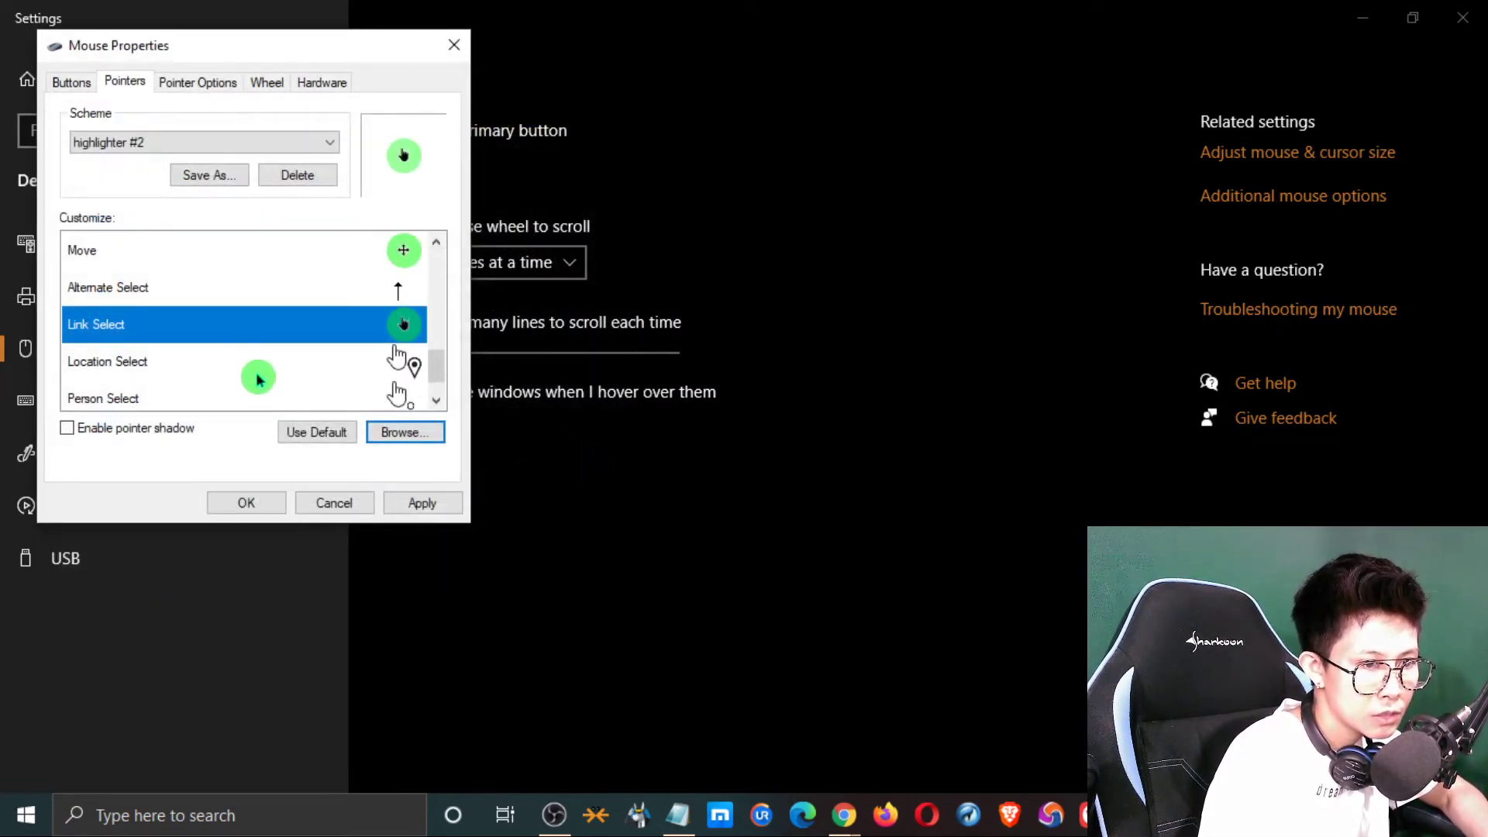
Step: Review the customized pointers and apply them, declining to replace the original scheme
{"action": "scroll", "coordinate": [232, 357], "scroll_direction": "down", "scroll_amount": 1}
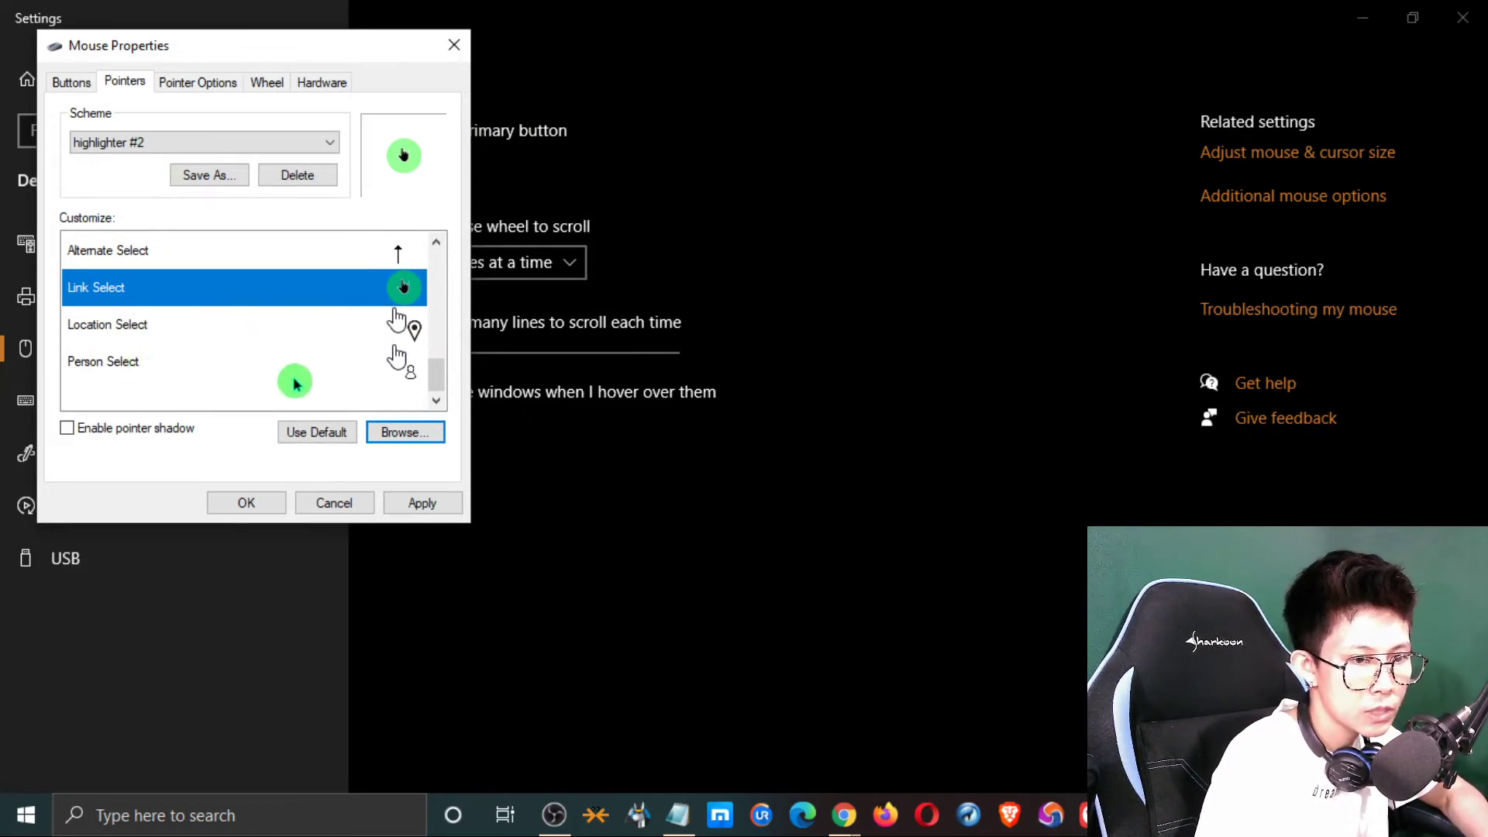
{"action": "scroll", "coordinate": [314, 363], "scroll_direction": "up", "scroll_amount": 3}
{"action": "scroll", "coordinate": [310, 364], "scroll_direction": "up", "scroll_amount": 2}
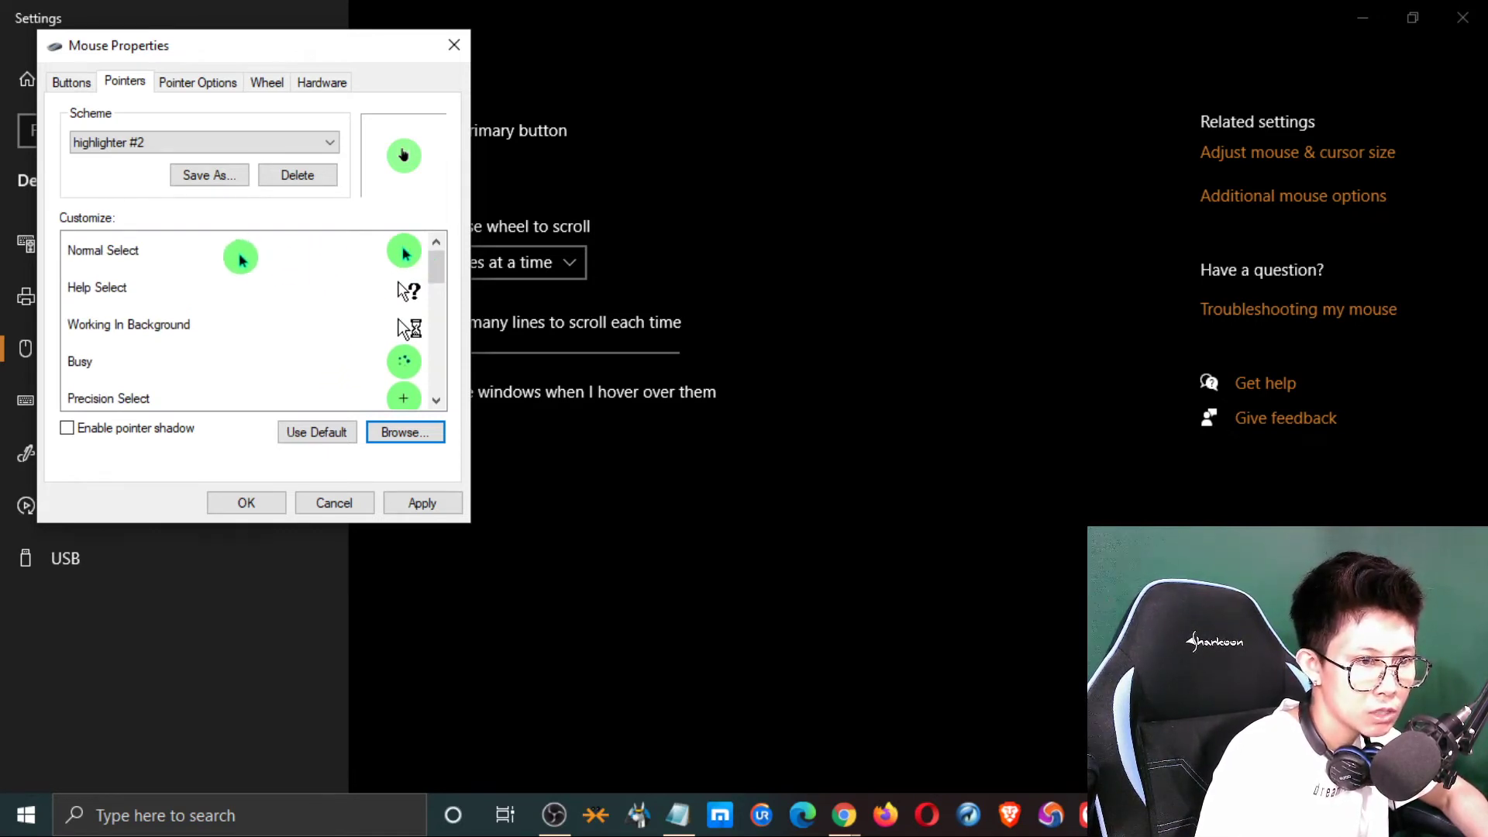
{"action": "scroll", "coordinate": [348, 361], "scroll_direction": "down", "scroll_amount": 1}
{"action": "scroll", "coordinate": [333, 347], "scroll_direction": "down", "scroll_amount": 3}
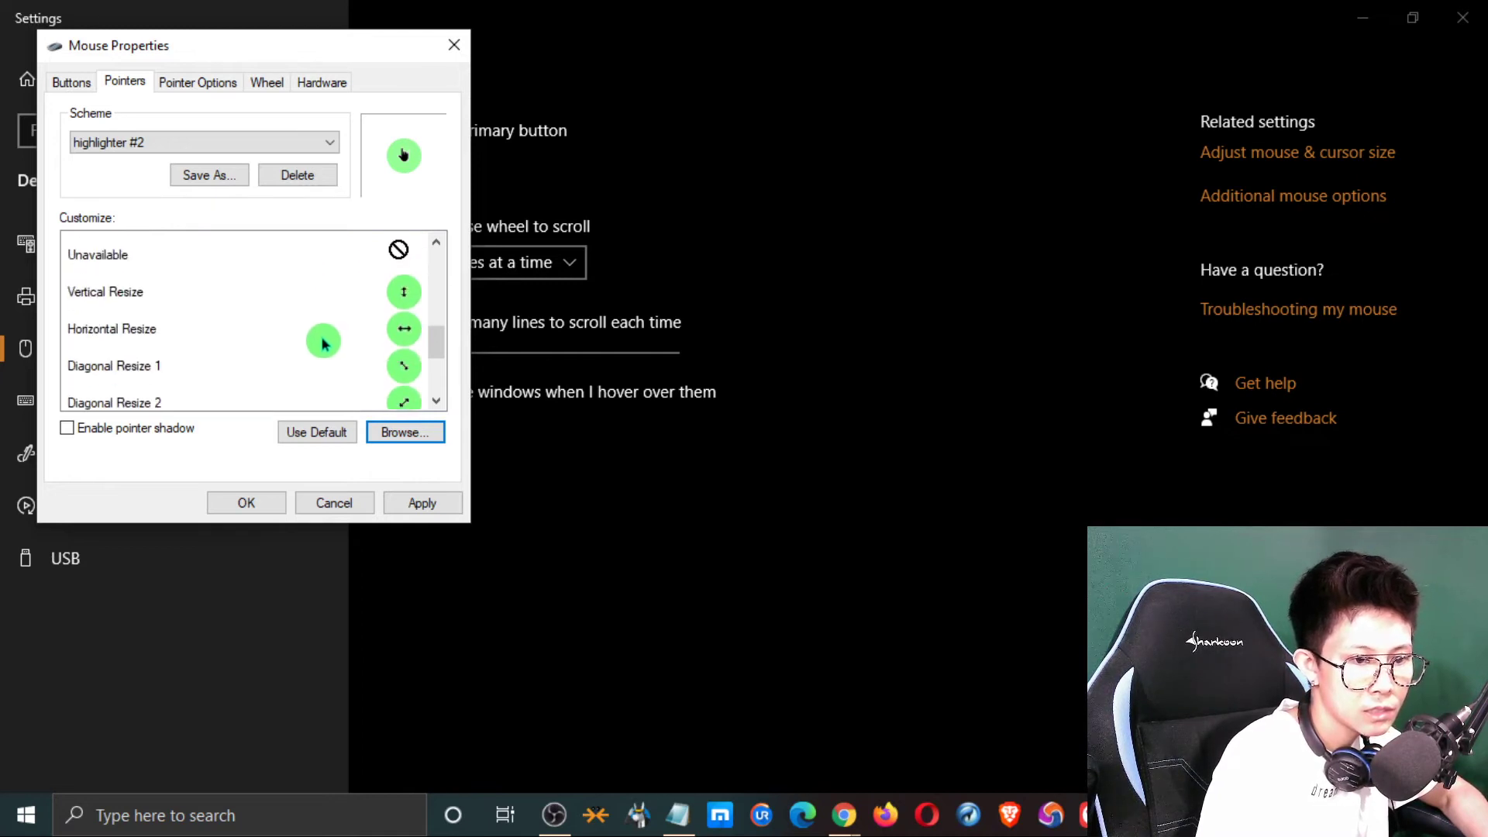
{"action": "scroll", "coordinate": [321, 339], "scroll_direction": "up", "scroll_amount": 4}
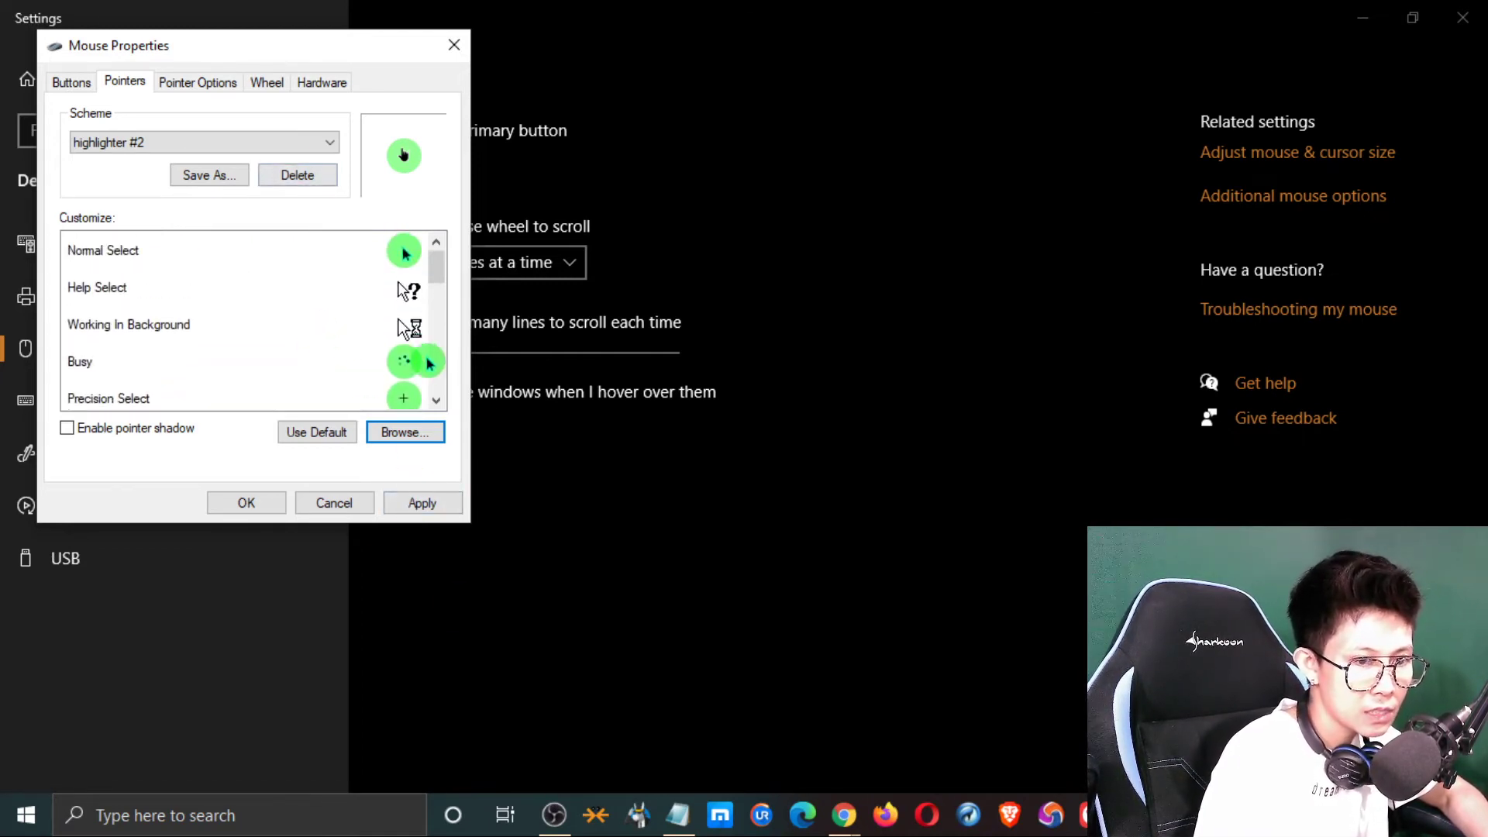
{"action": "left_click", "coordinate": [437, 505]}
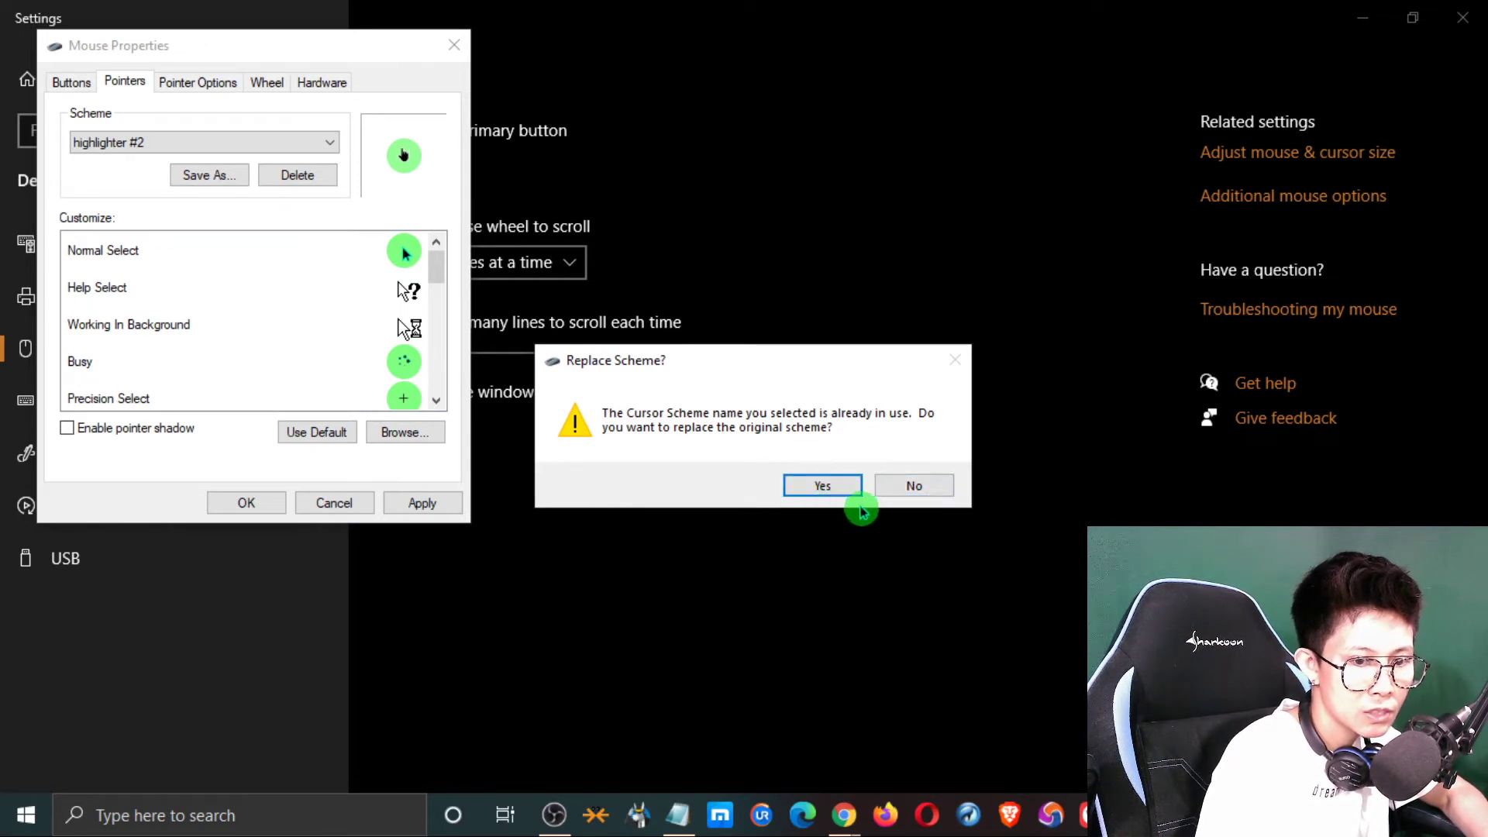
{"action": "left_click", "coordinate": [895, 494]}
Step: Save the customized cursor scheme under the name Tutorial and confirm the mouse properties
{"action": "left_click", "coordinate": [176, 140]}
{"action": "left_click", "coordinate": [179, 142]}
{"action": "left_click", "coordinate": [179, 141]}
{"action": "left_click", "coordinate": [104, 147]}
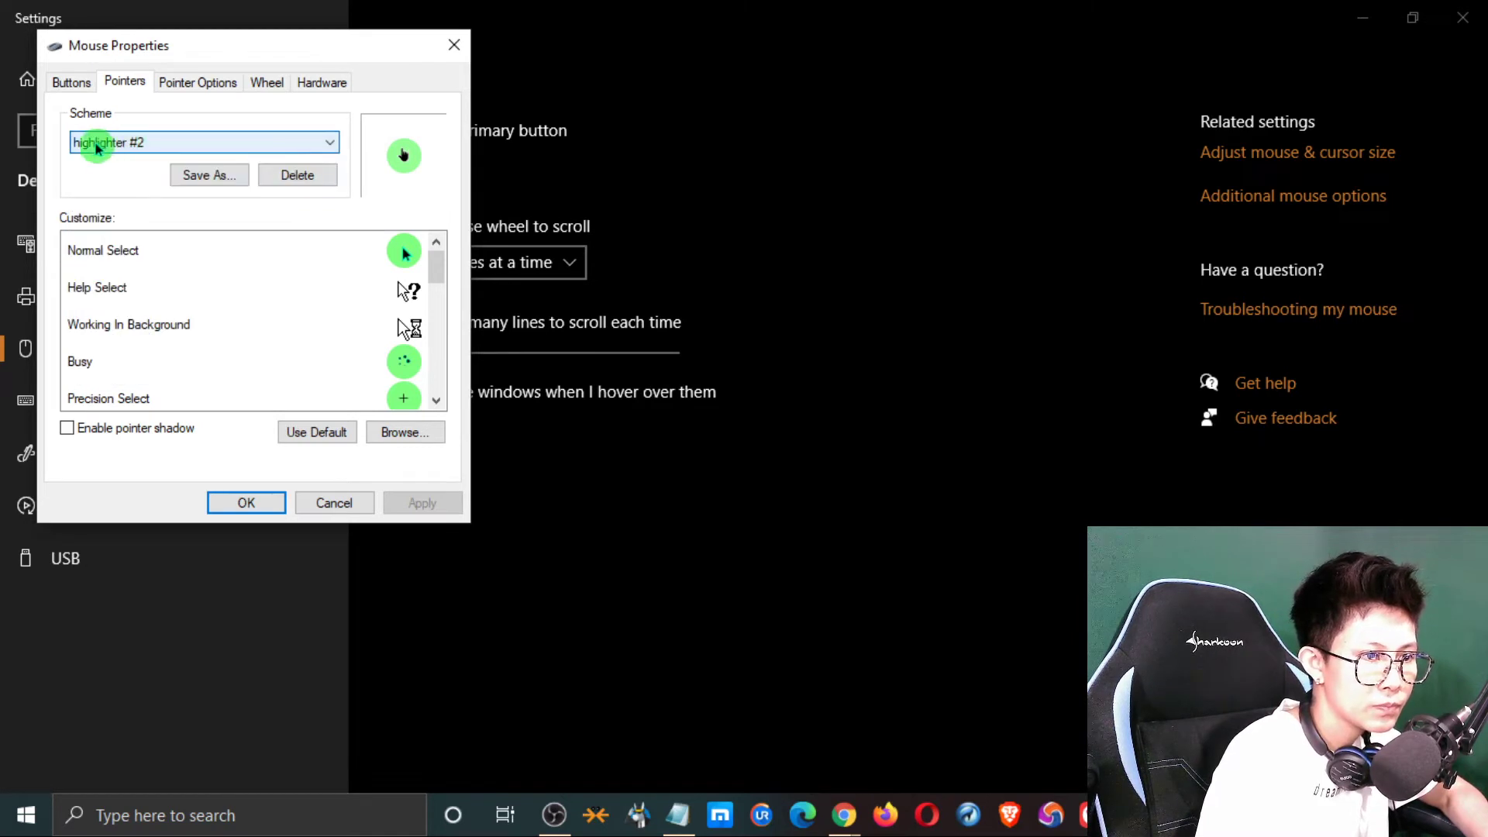
{"action": "left_click", "coordinate": [209, 174]}
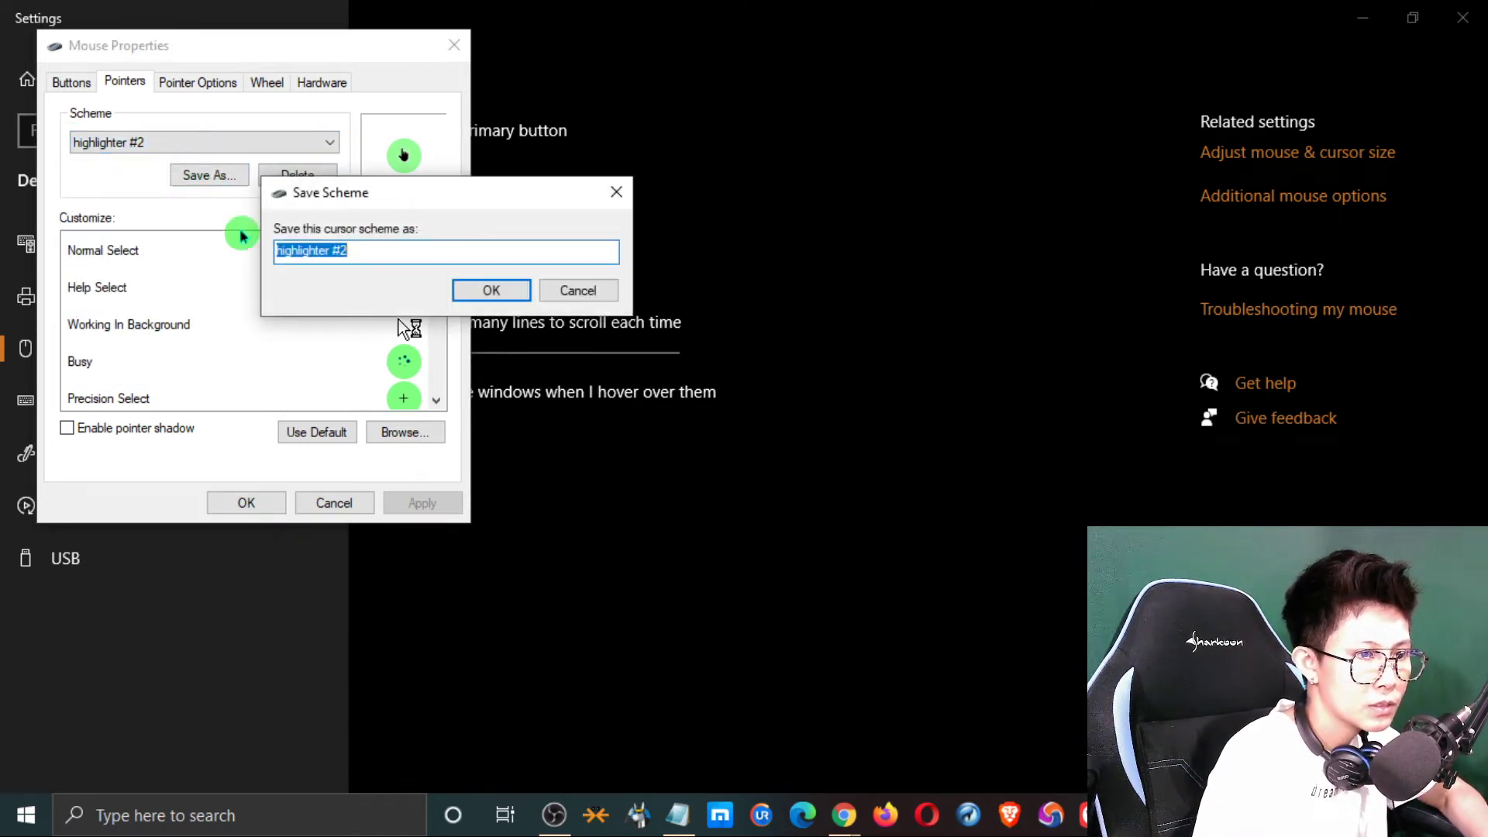
{"action": "key", "text": "BackSpace"}
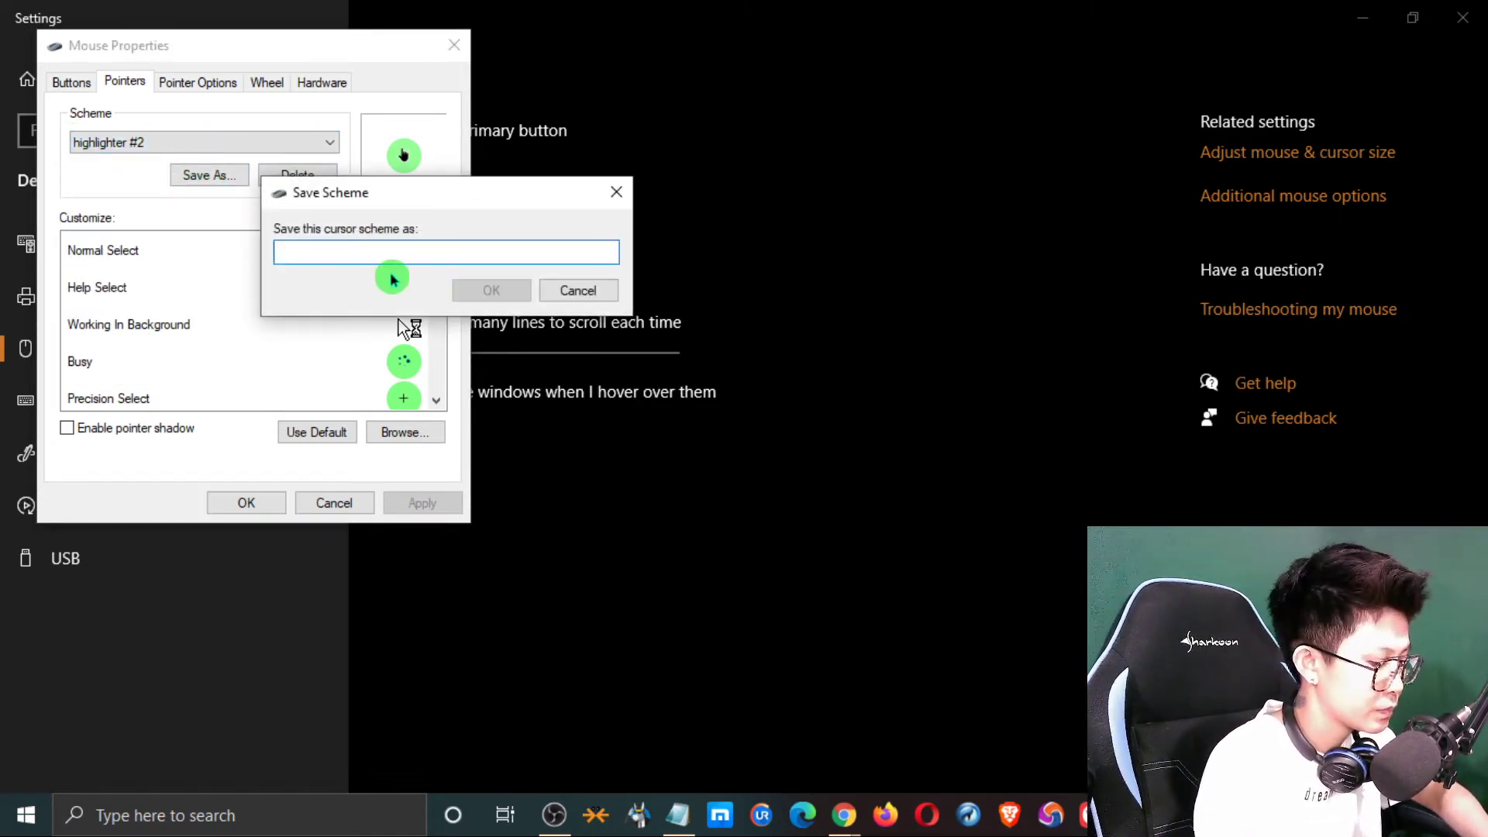
{"action": "type", "text": "Tutorial"}
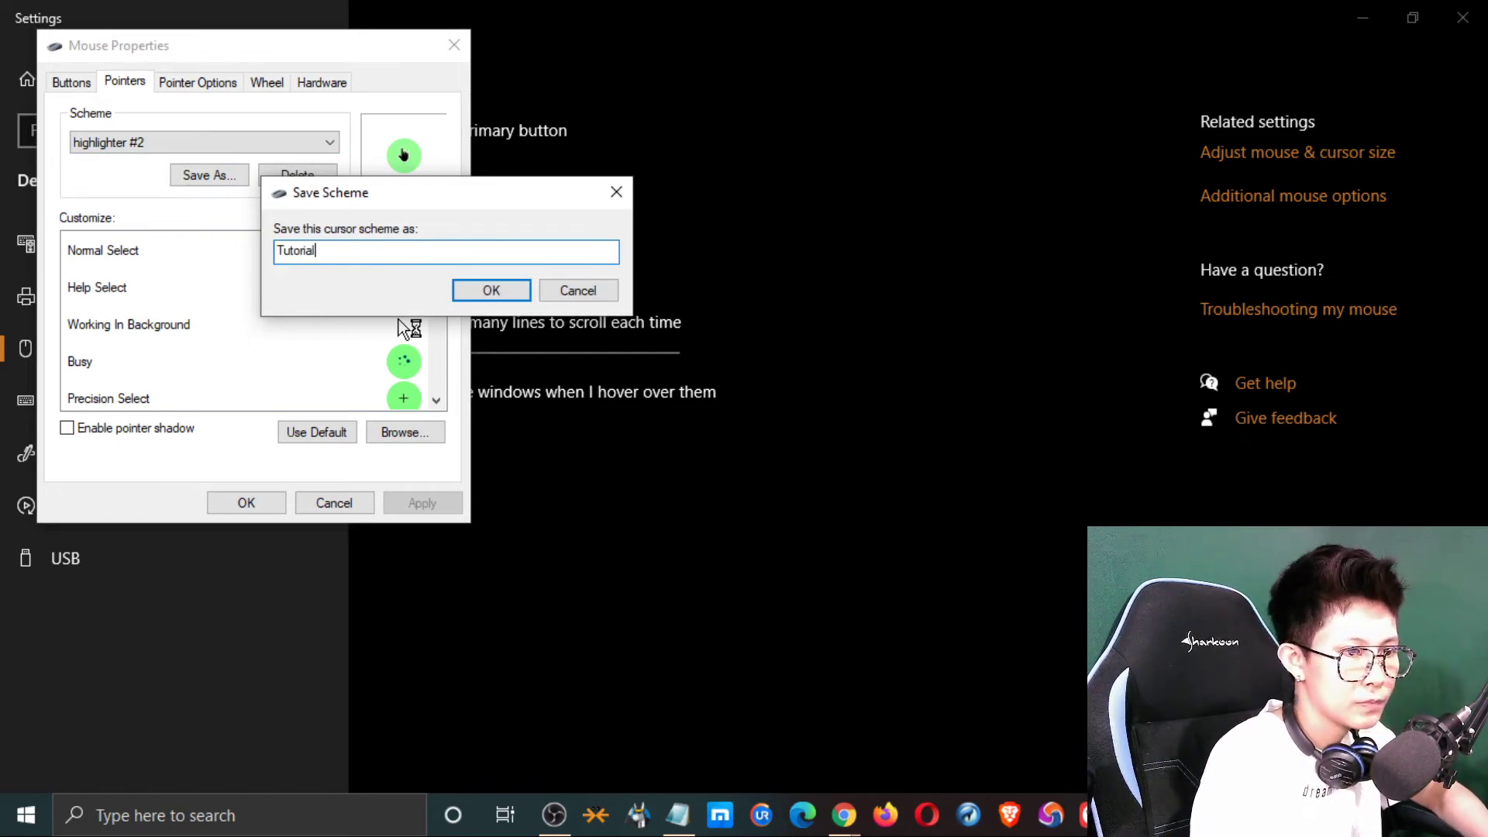
{"action": "left_click", "coordinate": [492, 290]}
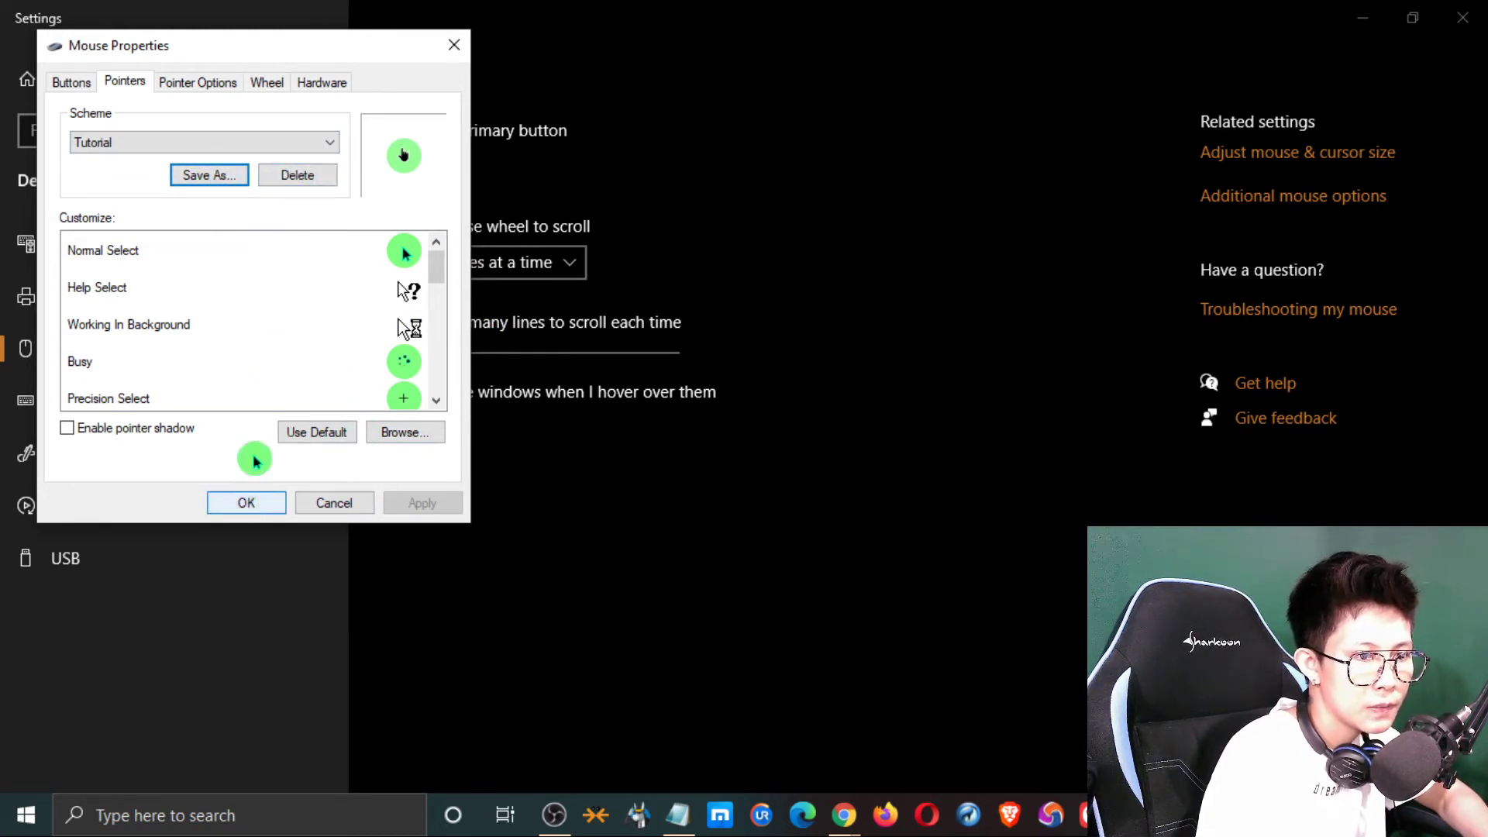
{"action": "left_click", "coordinate": [240, 503]}
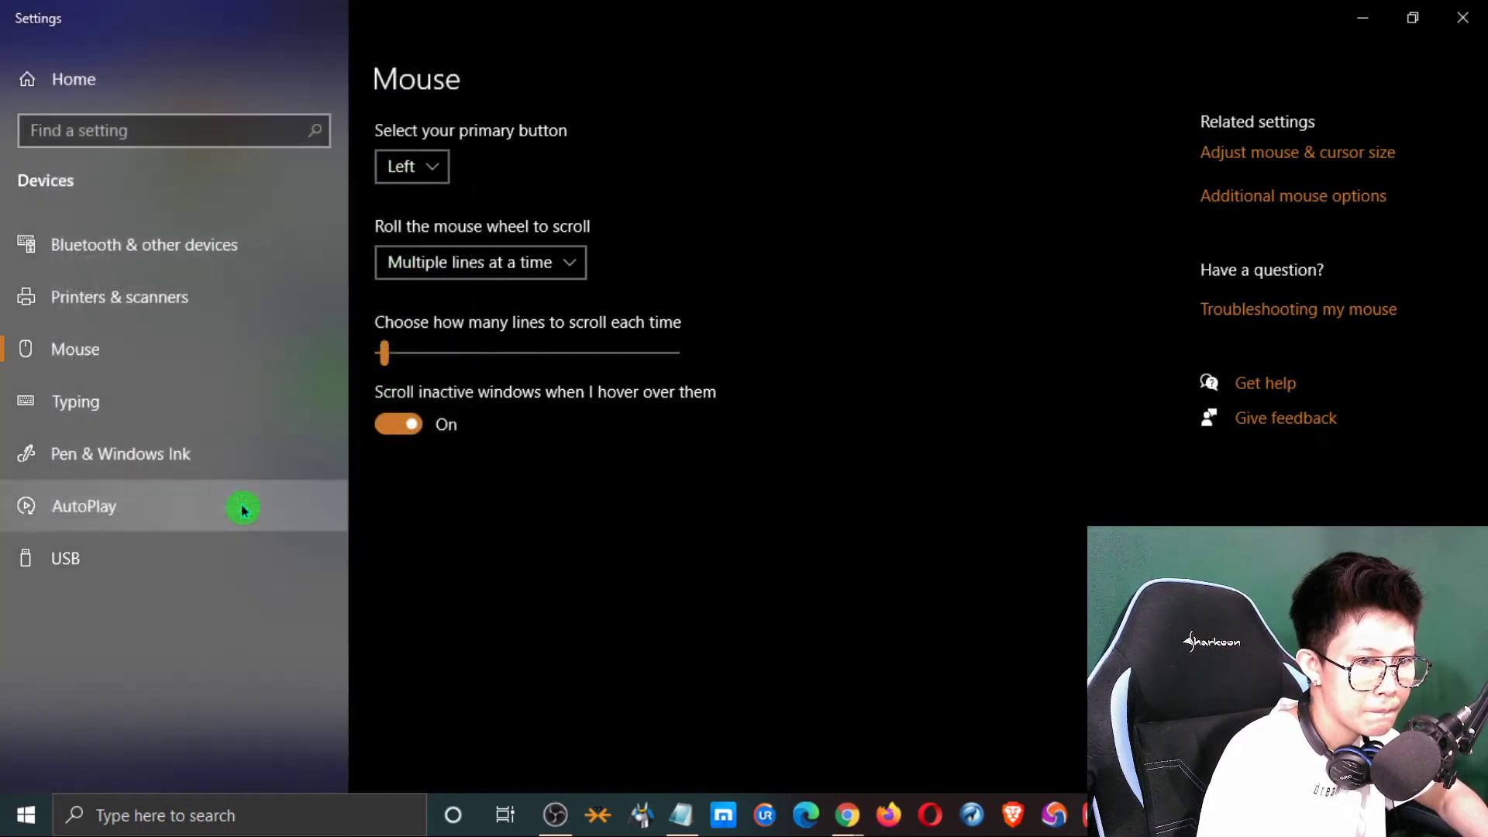
Step: Reopen the additional mouse options, switch the pointer scheme to Windows Default (system scheme) and confirm
{"action": "left_click", "coordinate": [1249, 200]}
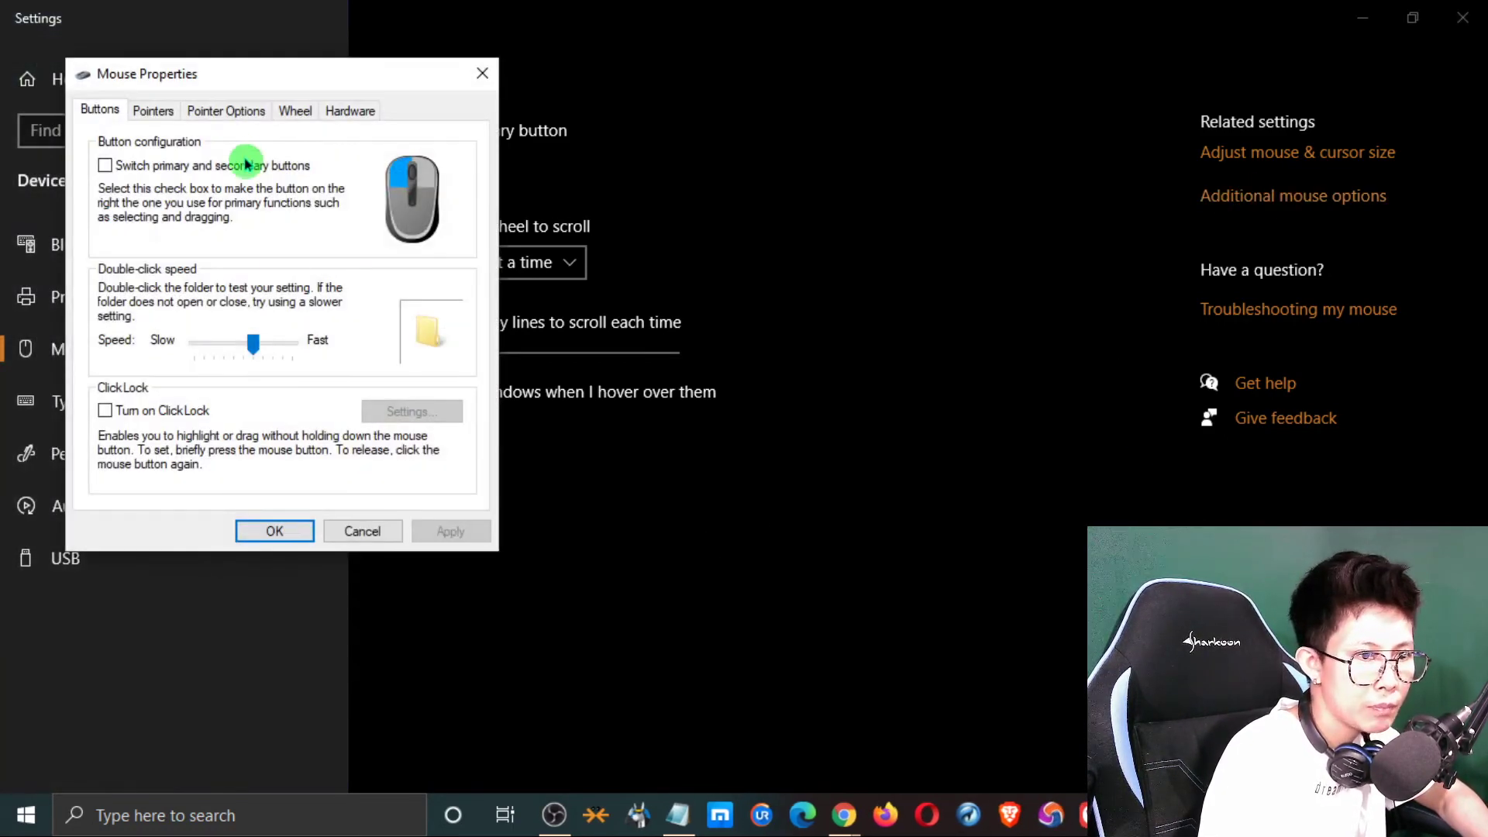
{"action": "left_click", "coordinate": [155, 112]}
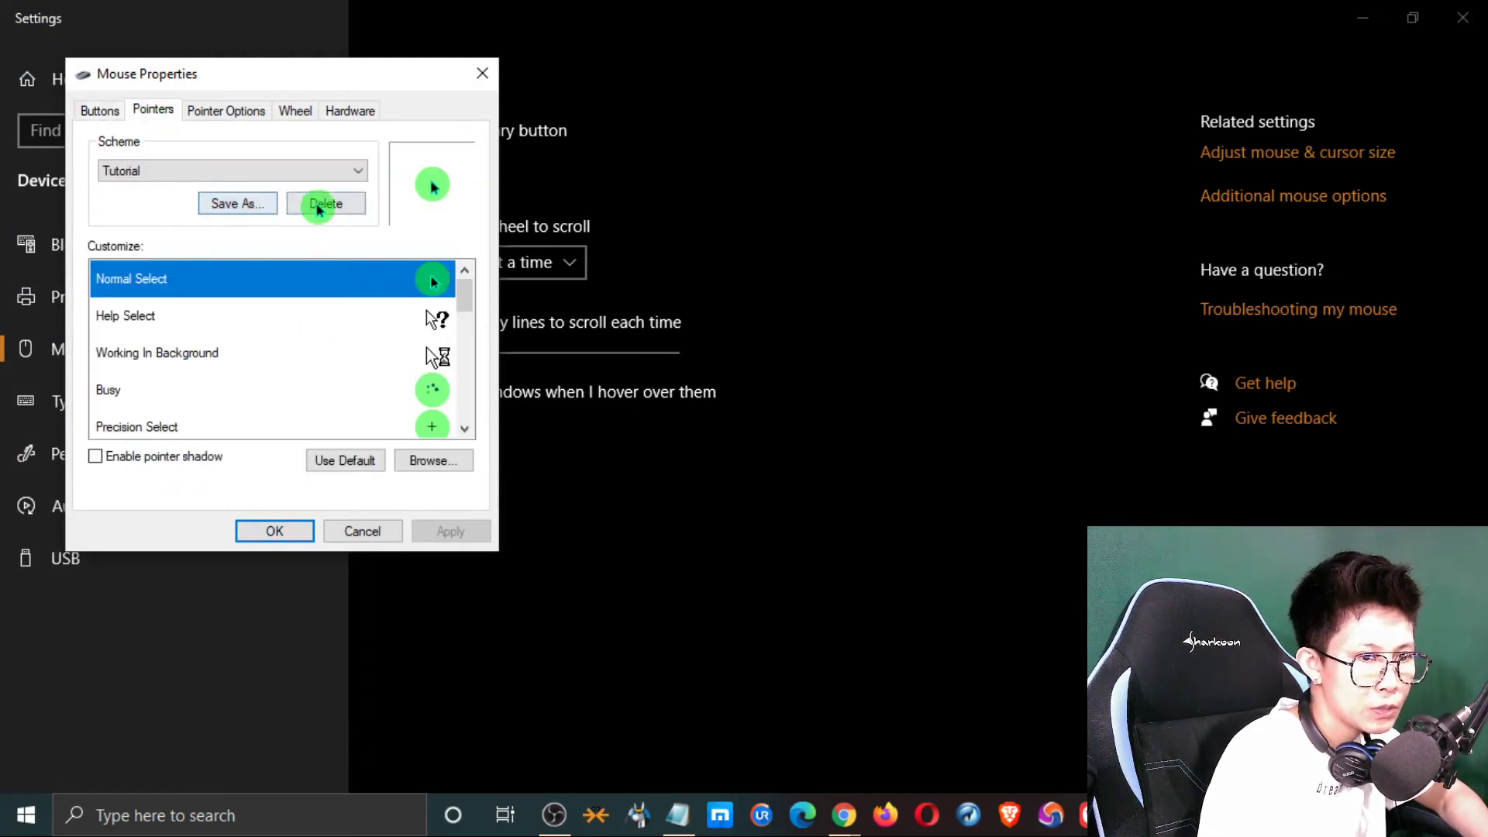
{"action": "left_click", "coordinate": [217, 171]}
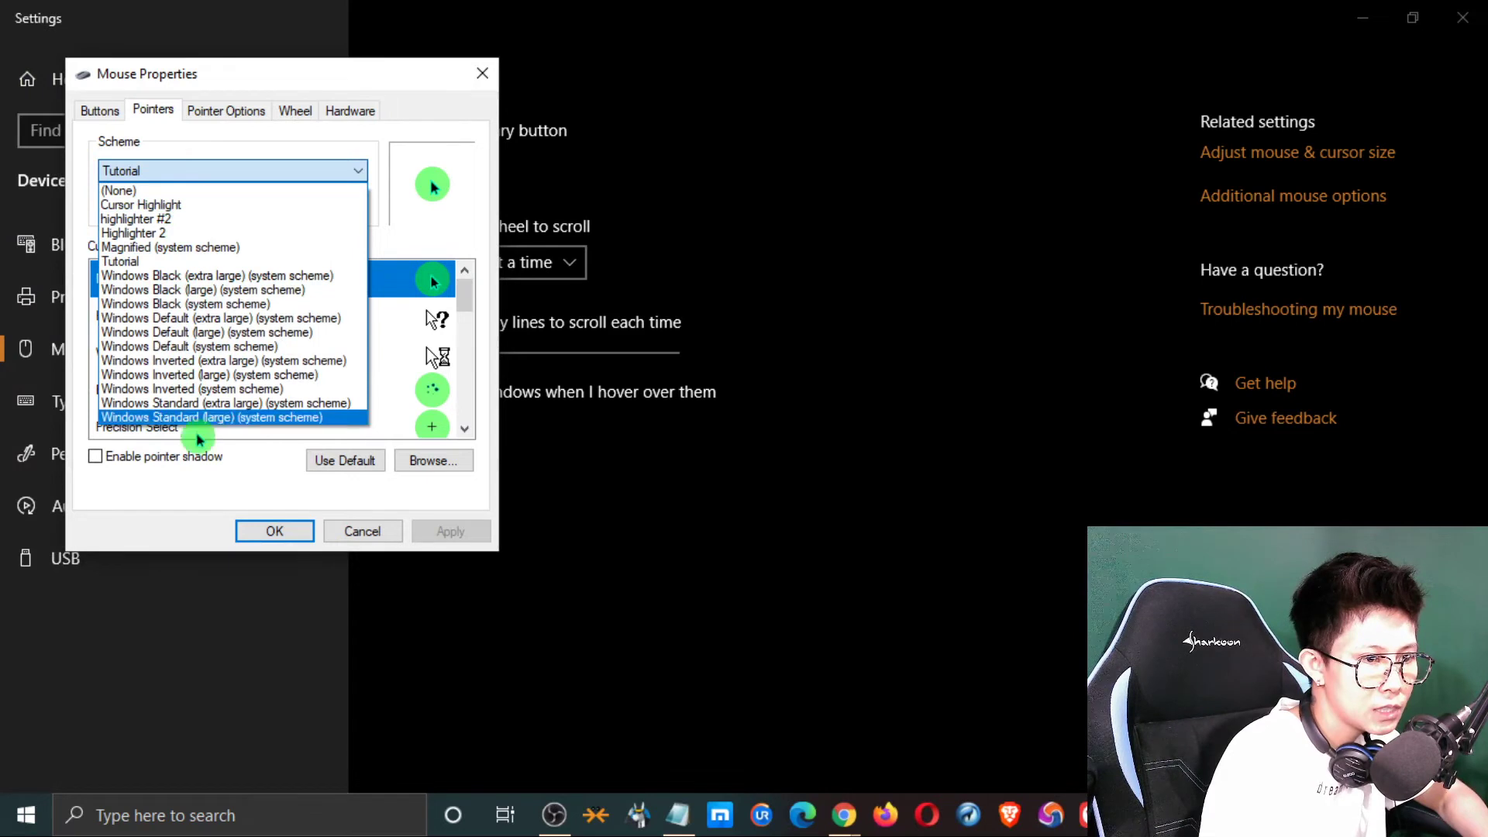
{"action": "left_click", "coordinate": [239, 349]}
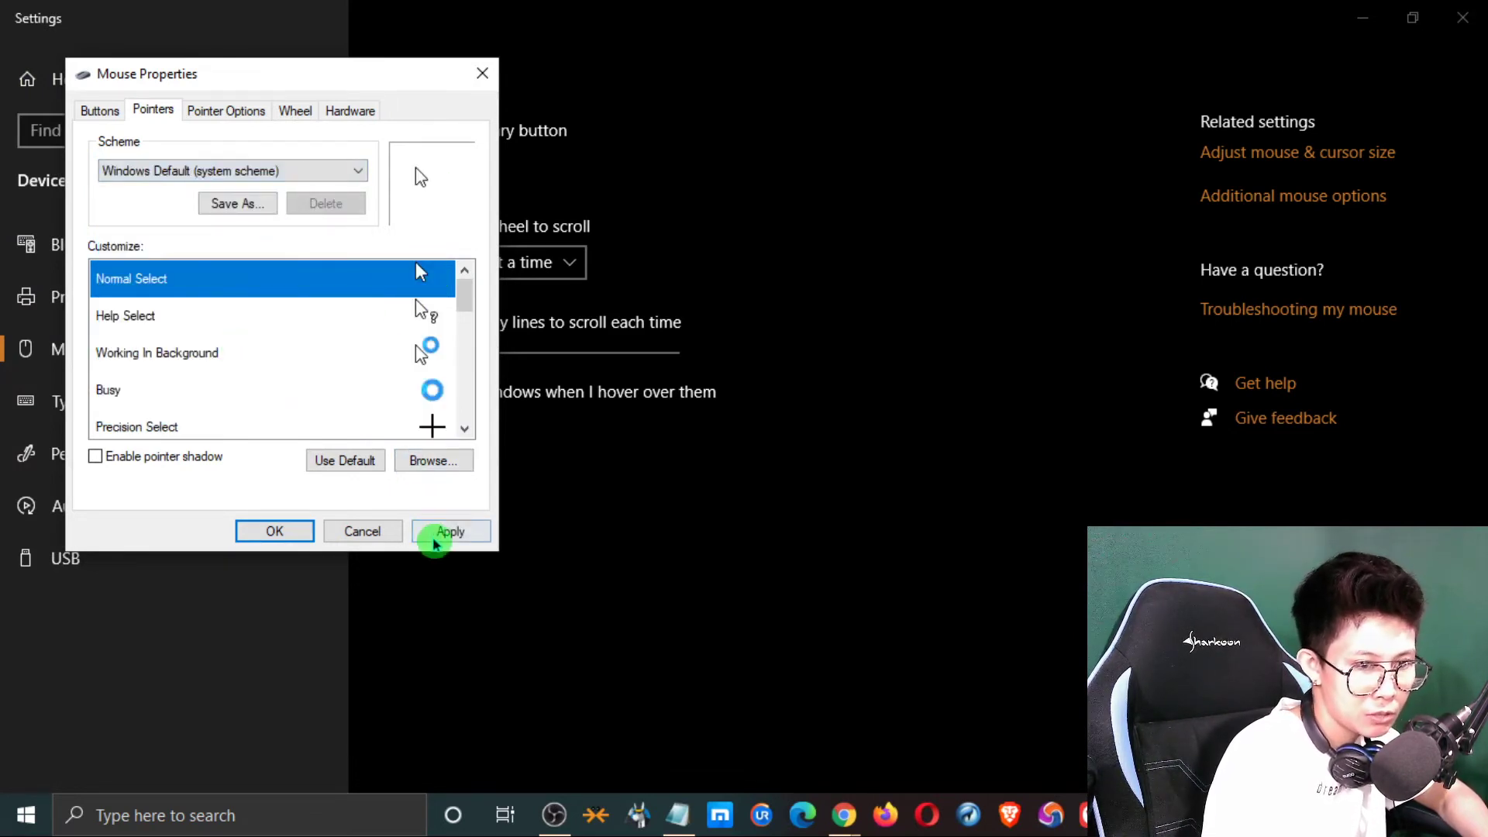
{"action": "left_click", "coordinate": [276, 531]}
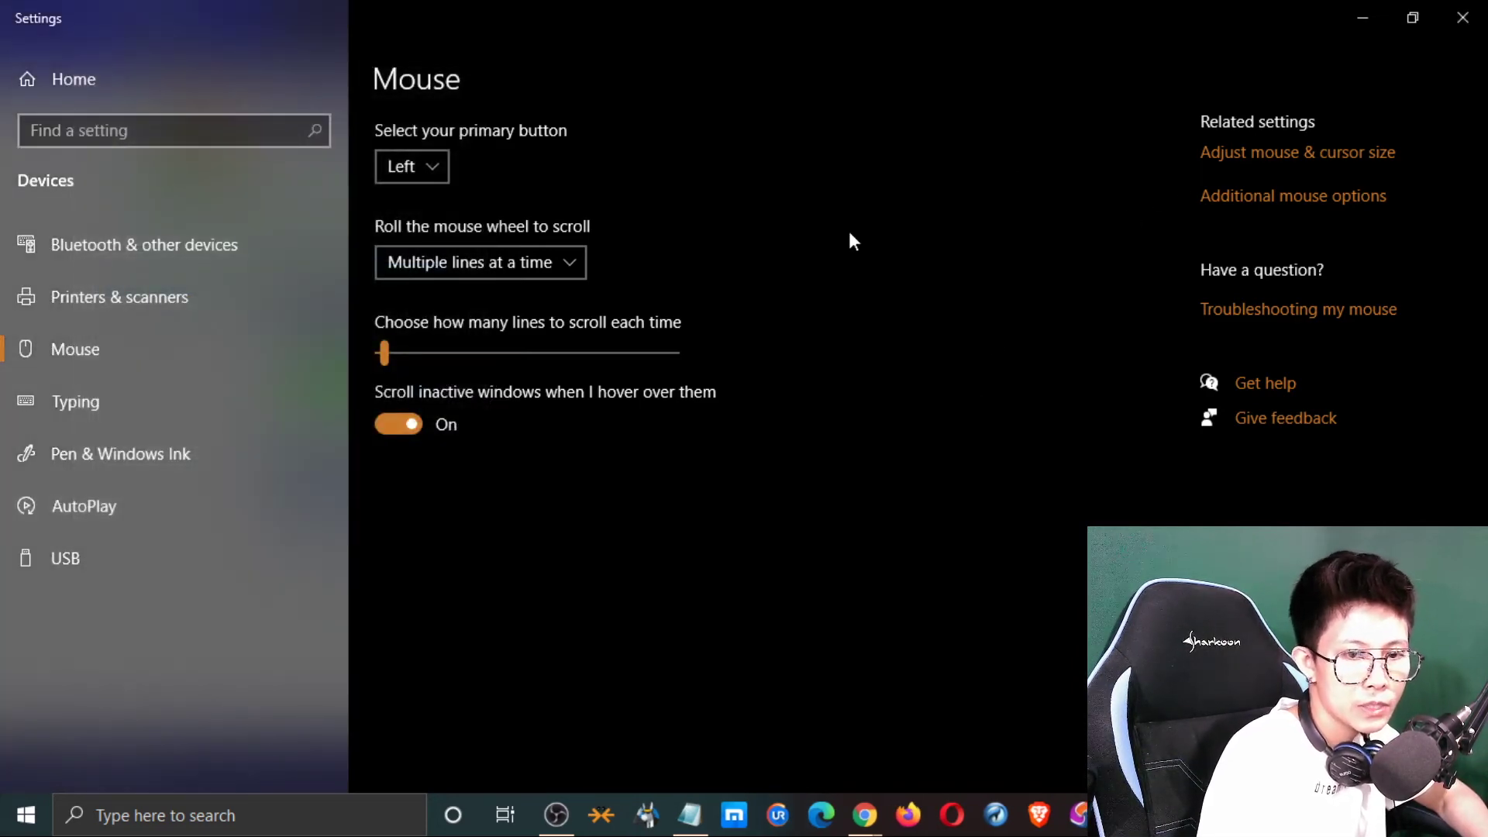
Step: Reopen the additional mouse options, apply the Tutorial pointer scheme, confirm the mouse properties and close Settings
{"action": "left_click", "coordinate": [1277, 199]}
{"action": "left_click", "coordinate": [181, 144]}
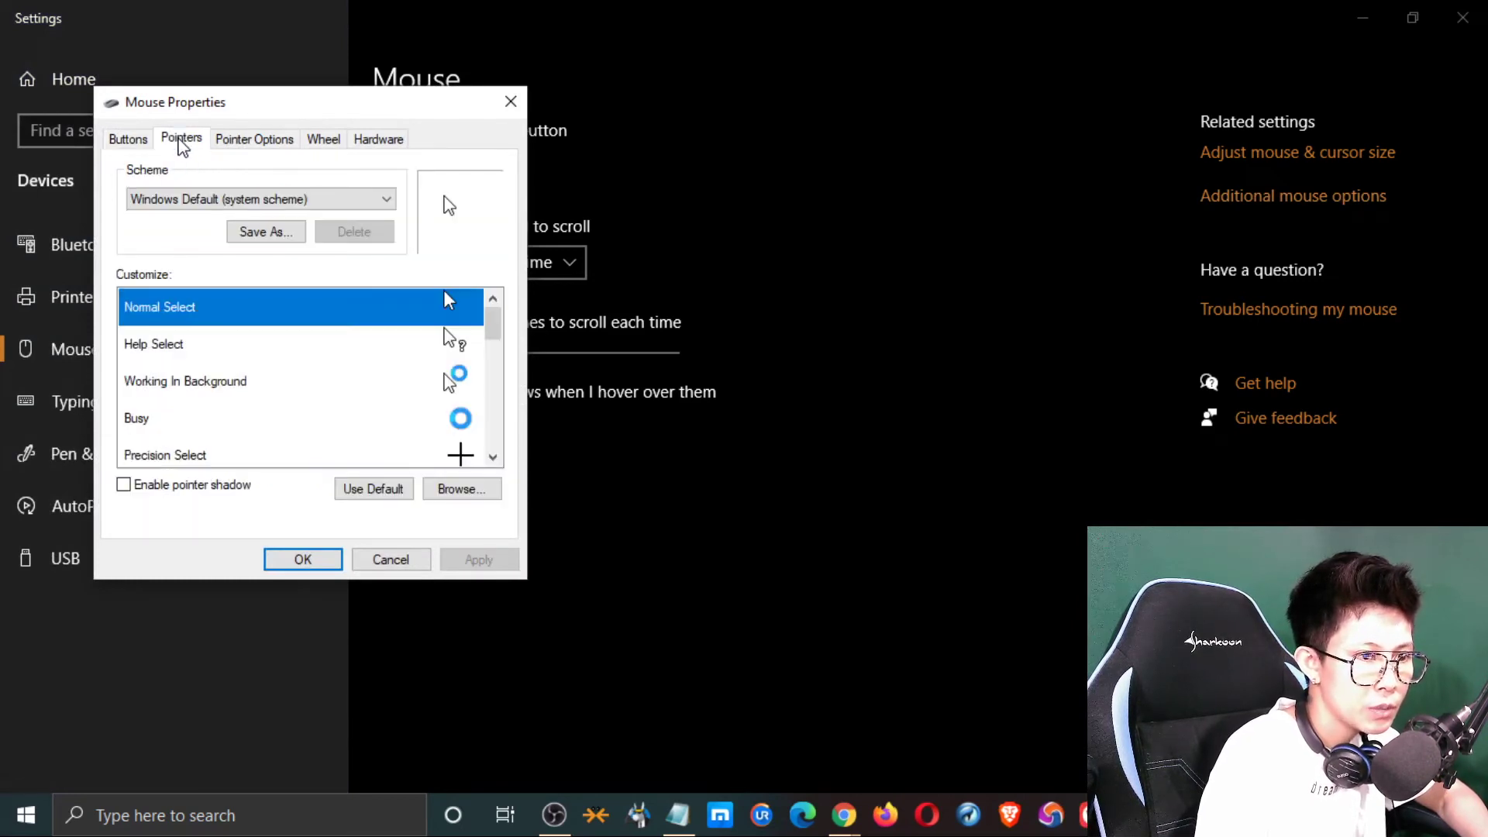
{"action": "left_click", "coordinate": [288, 201]}
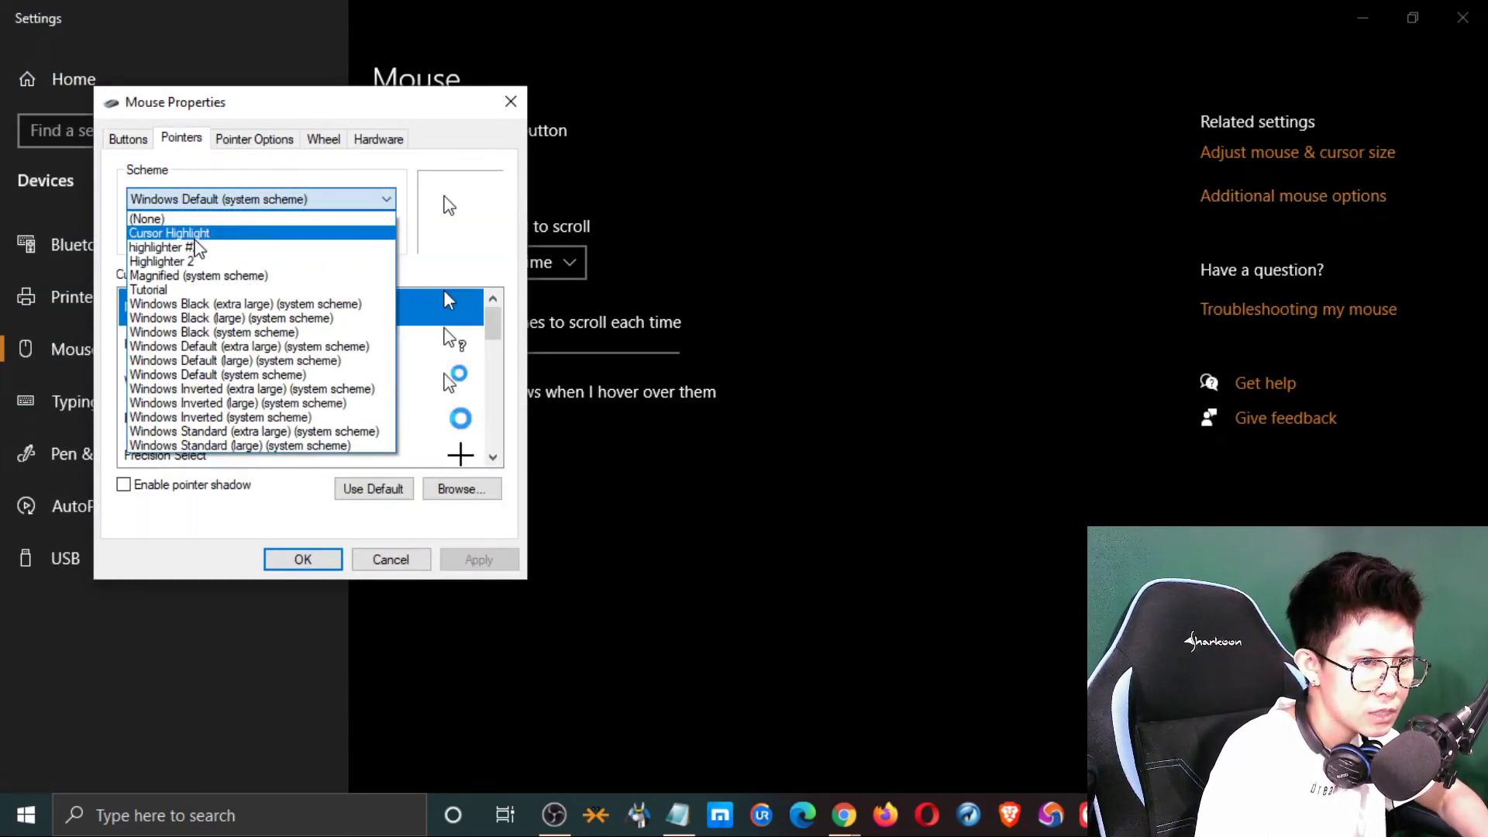
{"action": "left_click", "coordinate": [175, 291]}
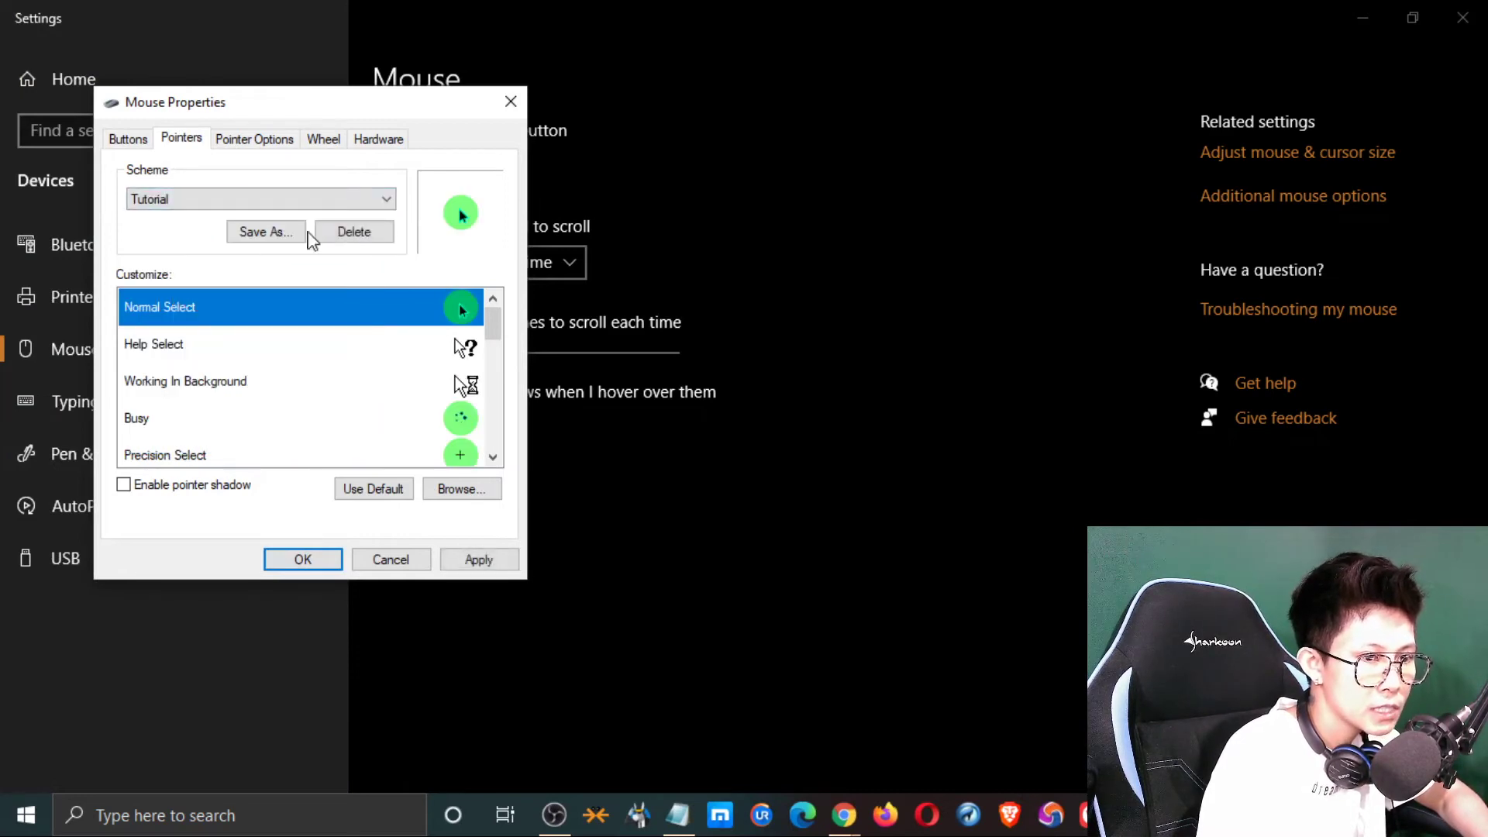
{"action": "left_click", "coordinate": [475, 564]}
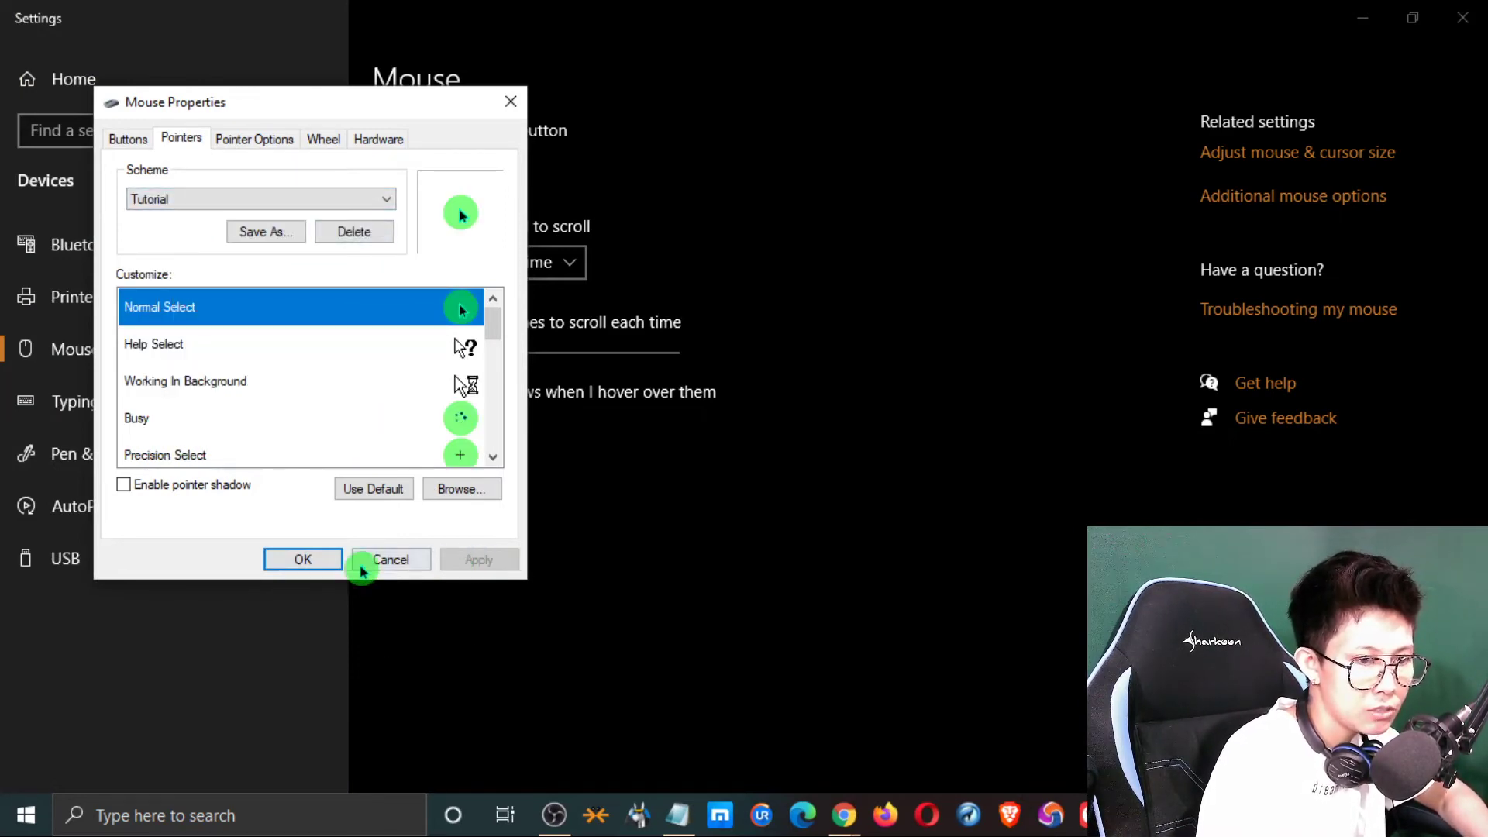
{"action": "left_click", "coordinate": [307, 559]}
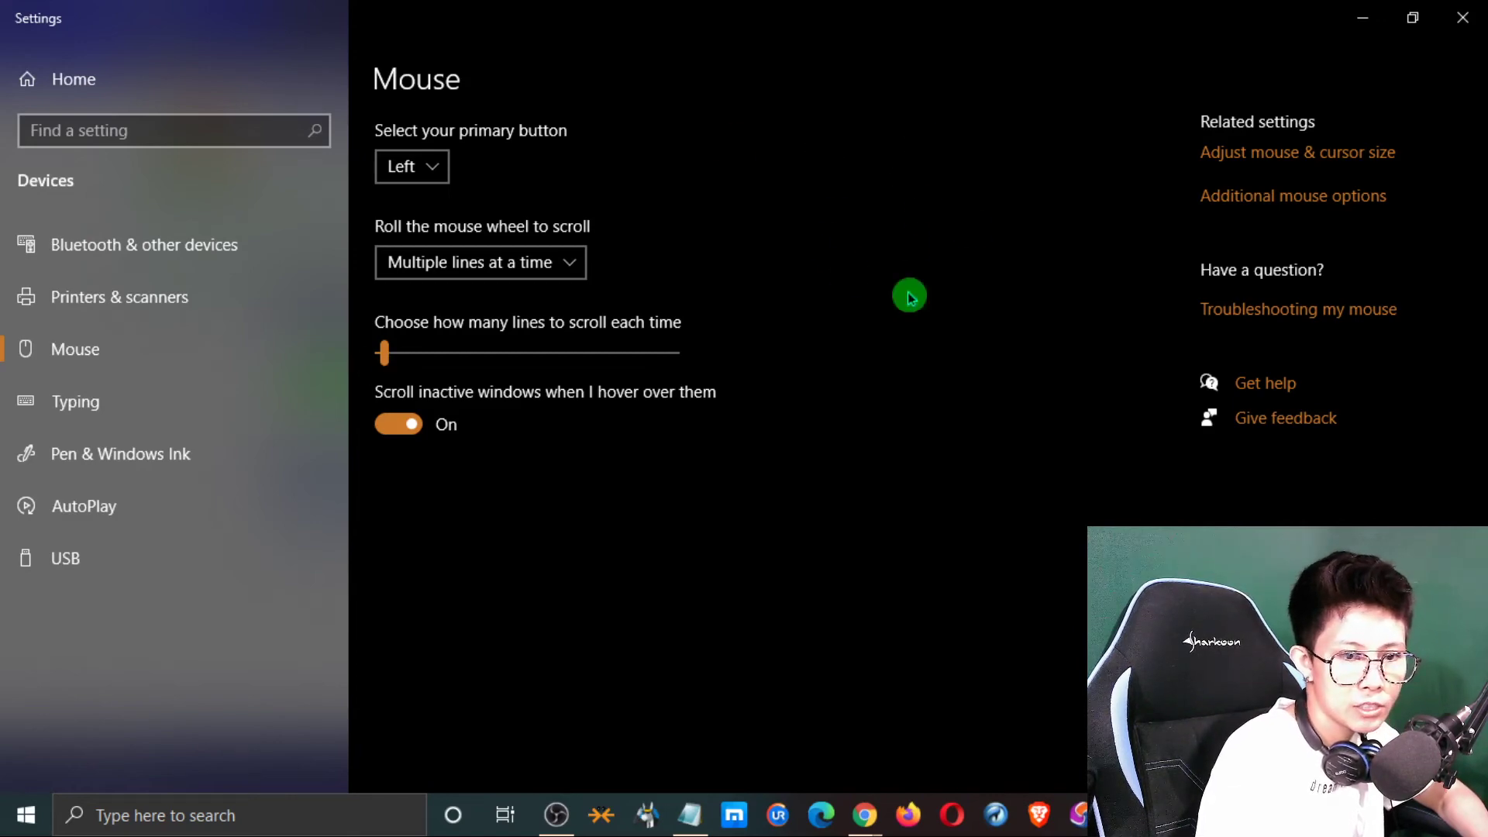
{"action": "left_click", "coordinate": [1471, 21]}
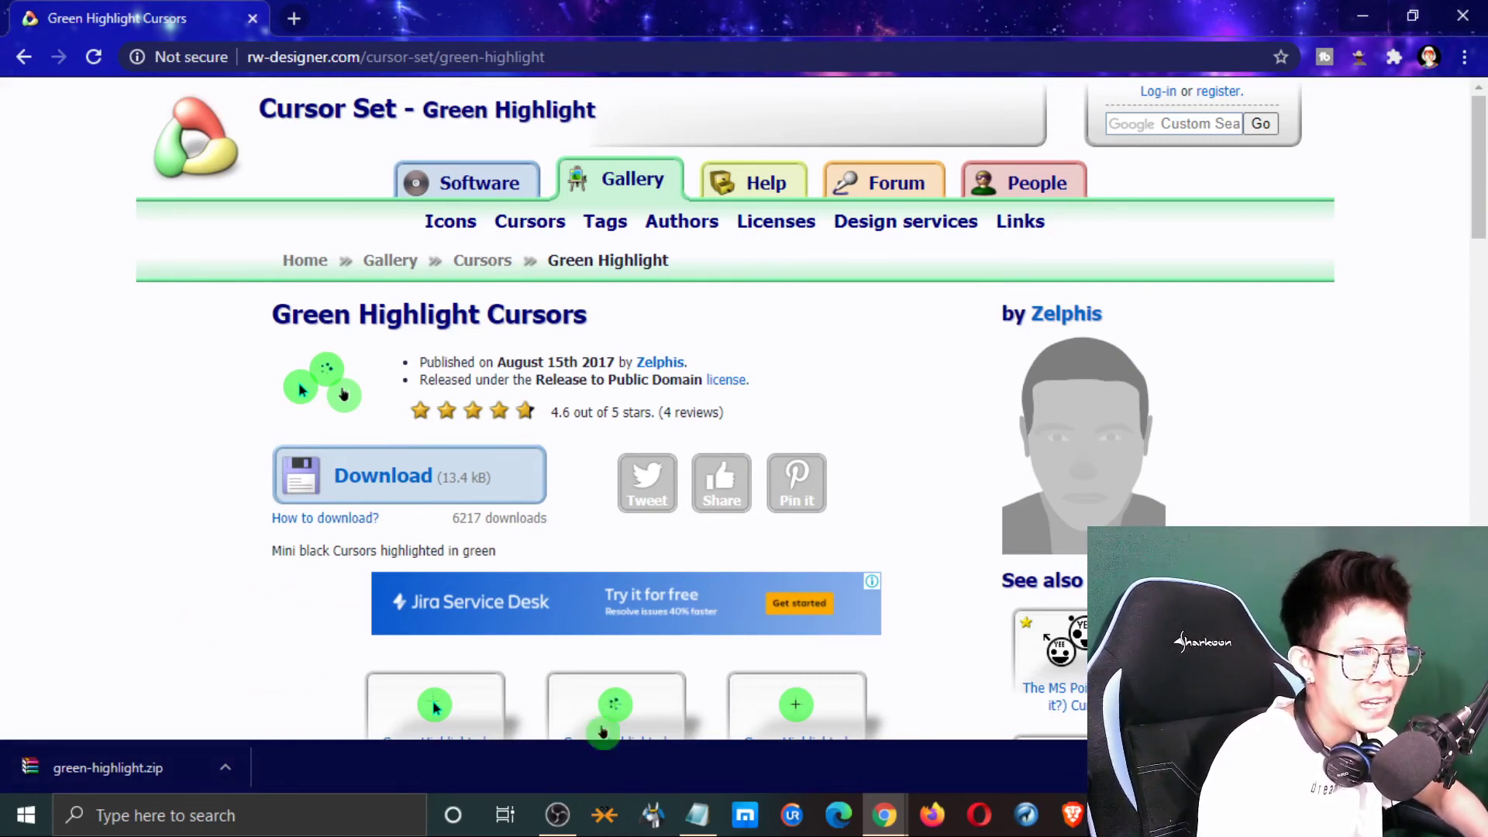
Step: Switch to OBS, toggle the lock of the WebCam source and select the webcam image in the preview
{"action": "left_click", "coordinate": [557, 815]}
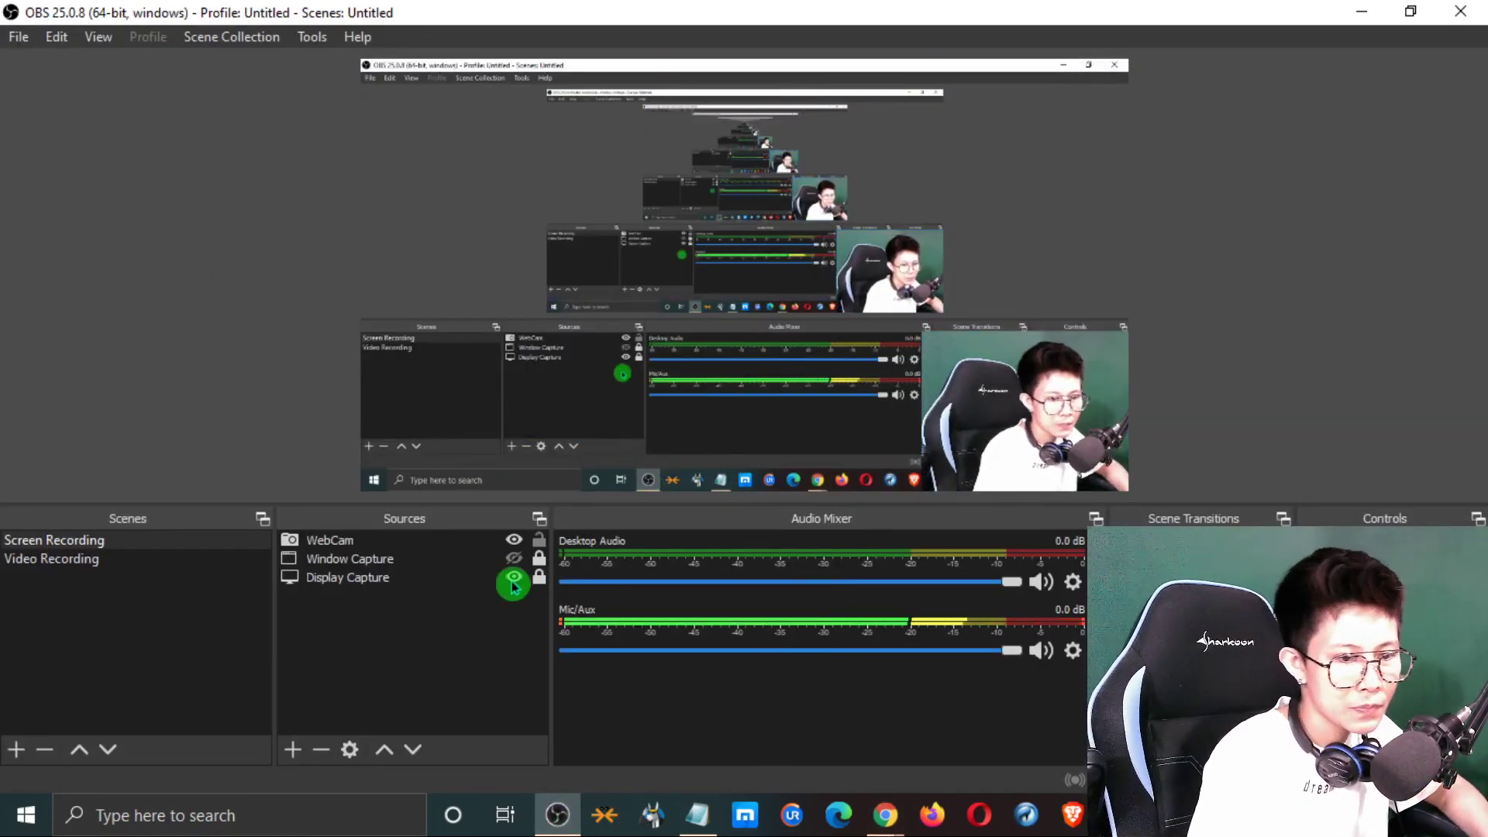
{"action": "left_click", "coordinate": [1032, 427]}
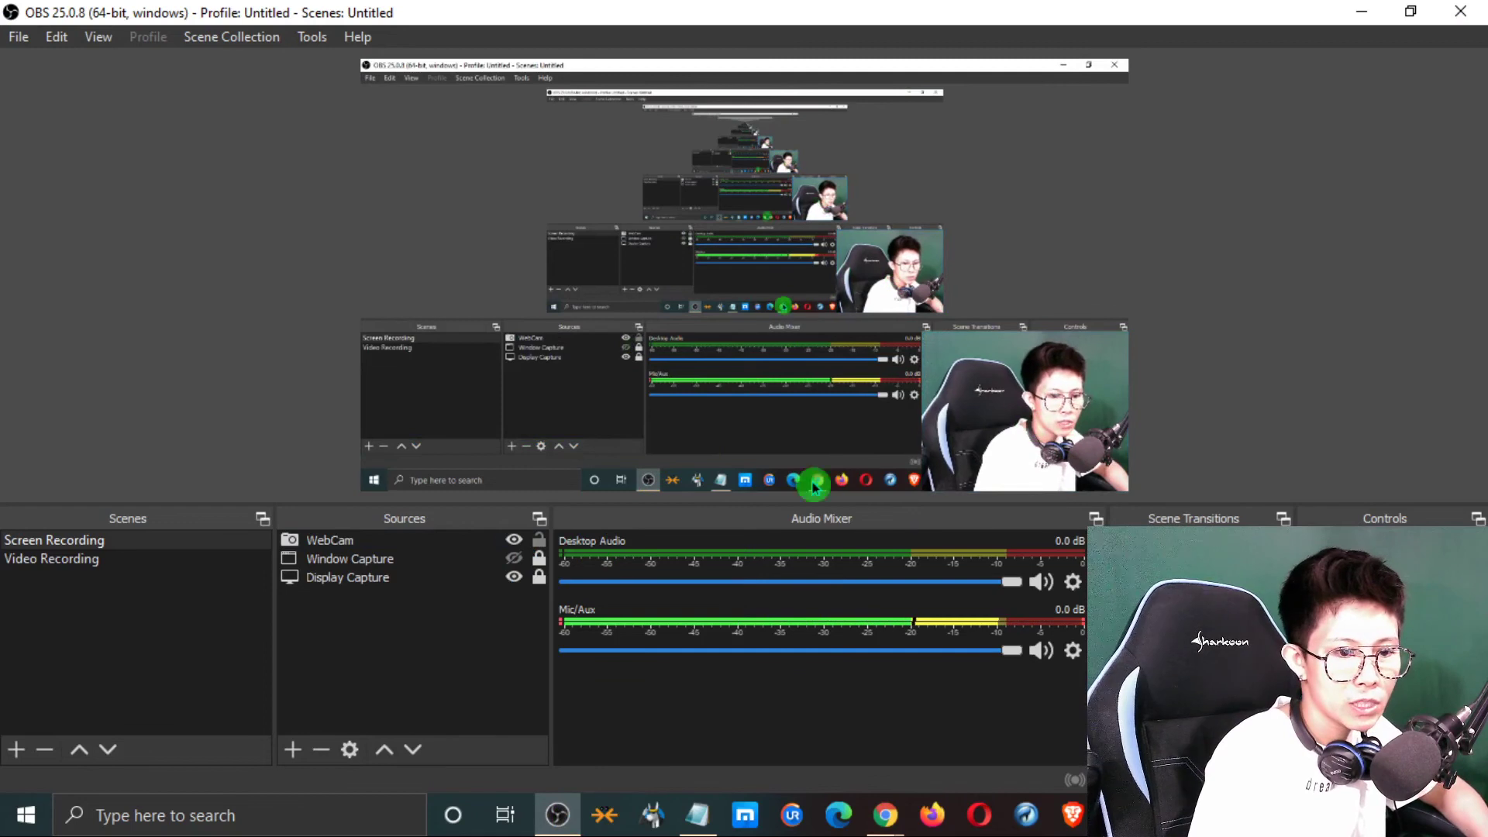
{"action": "left_click", "coordinate": [540, 543]}
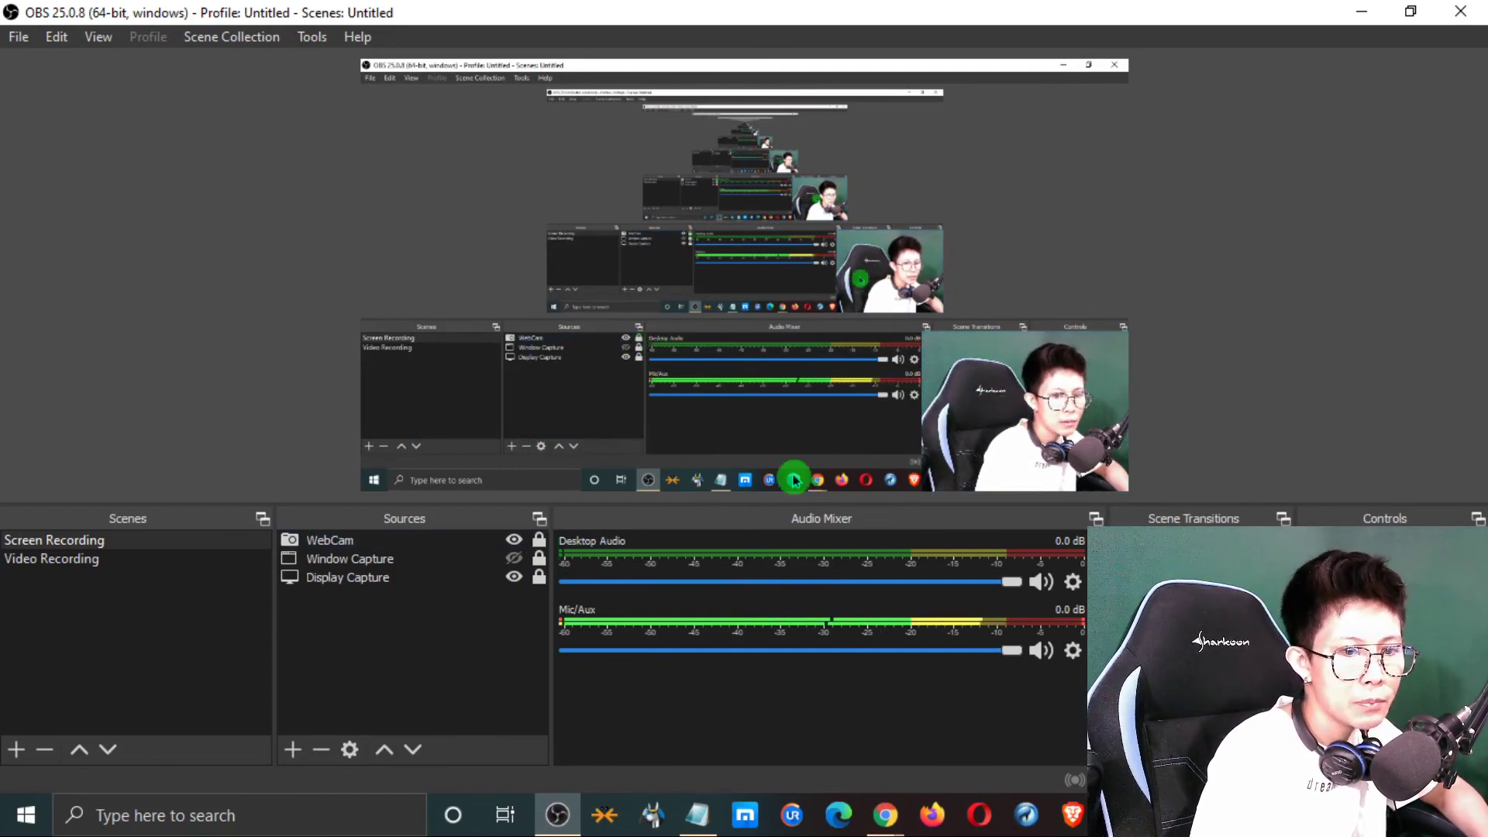
{"action": "left_click", "coordinate": [1035, 423]}
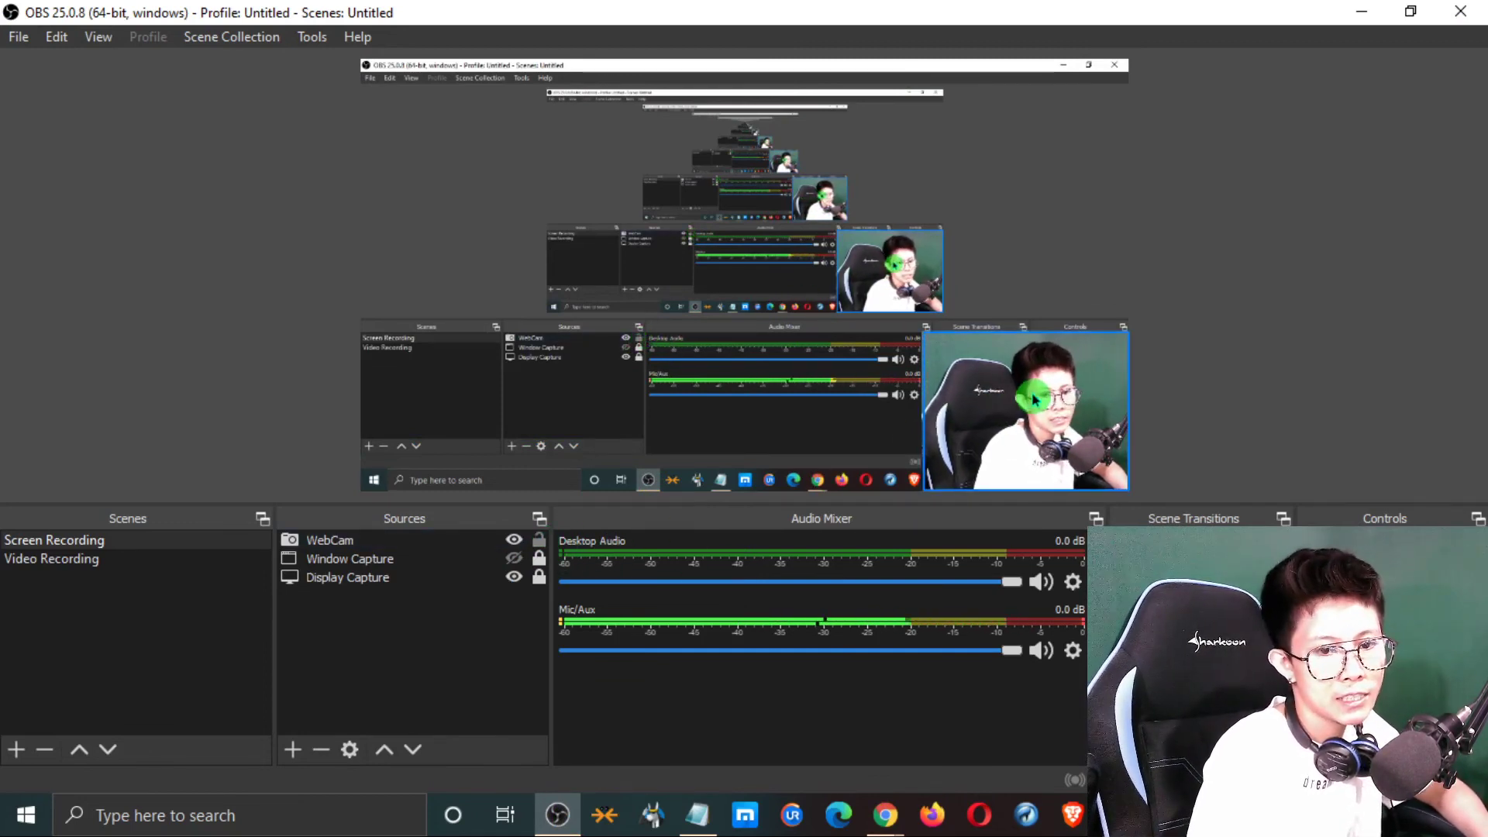